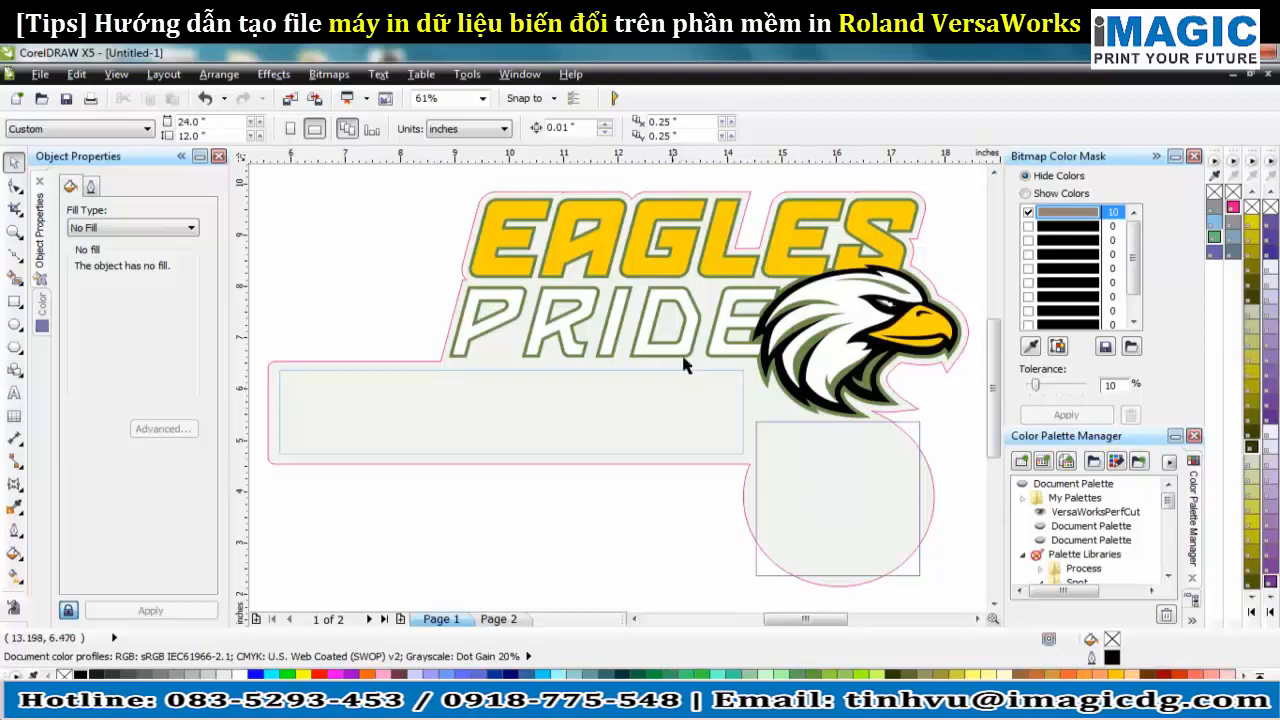
# Step: Examine the spot colors assigned to the outer cut contour, the wide name box and the square number box on Page 1
pyautogui.click(600, 191)
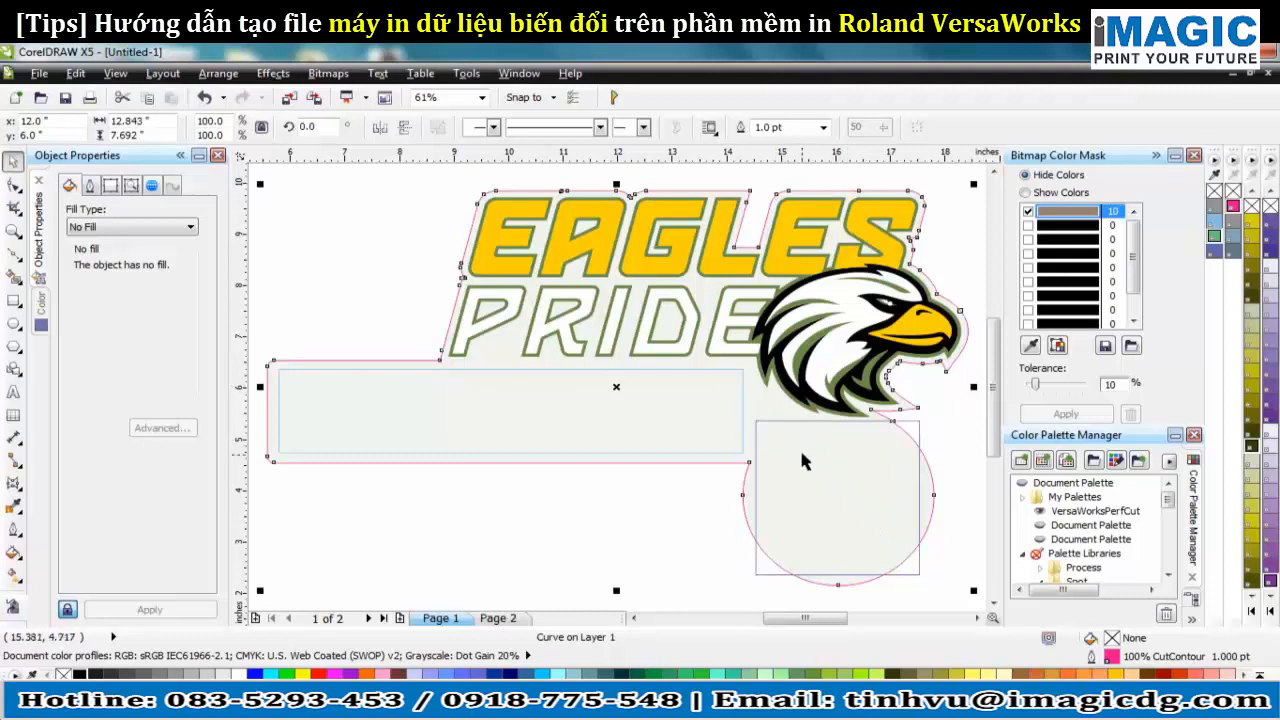
pyautogui.click(690, 366)
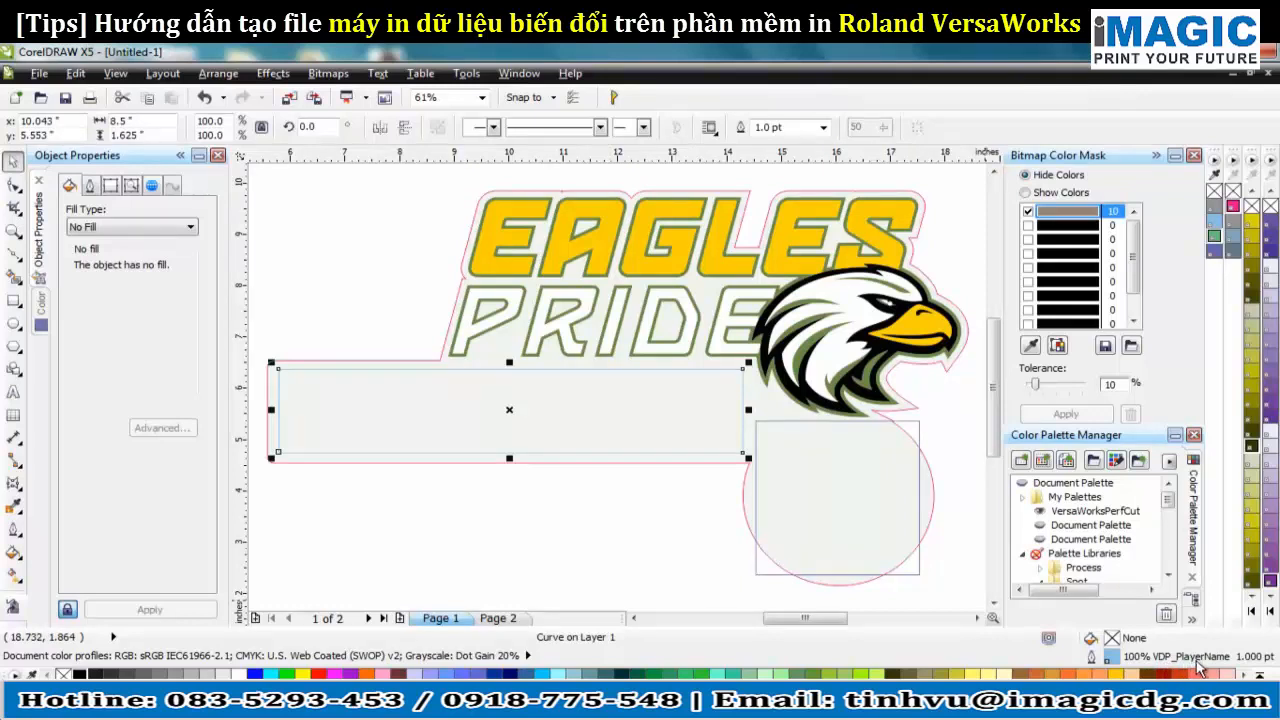
pyautogui.click(828, 417)
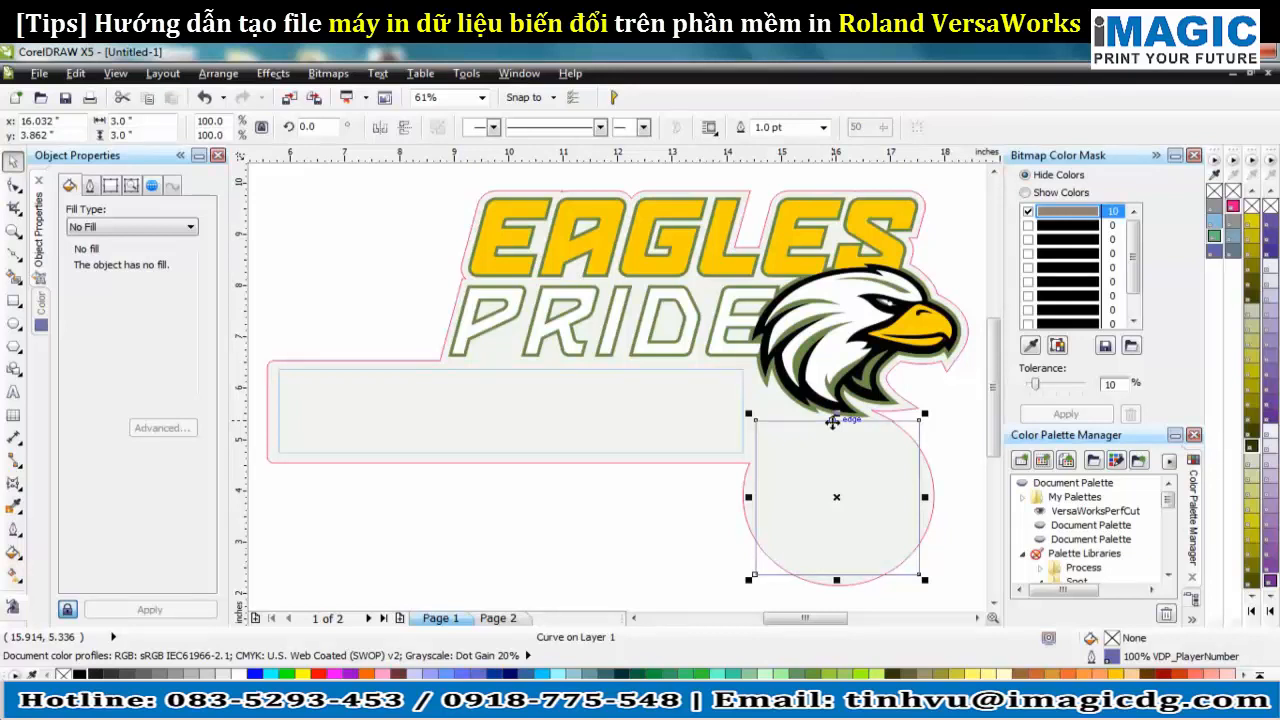
pyautogui.click(573, 476)
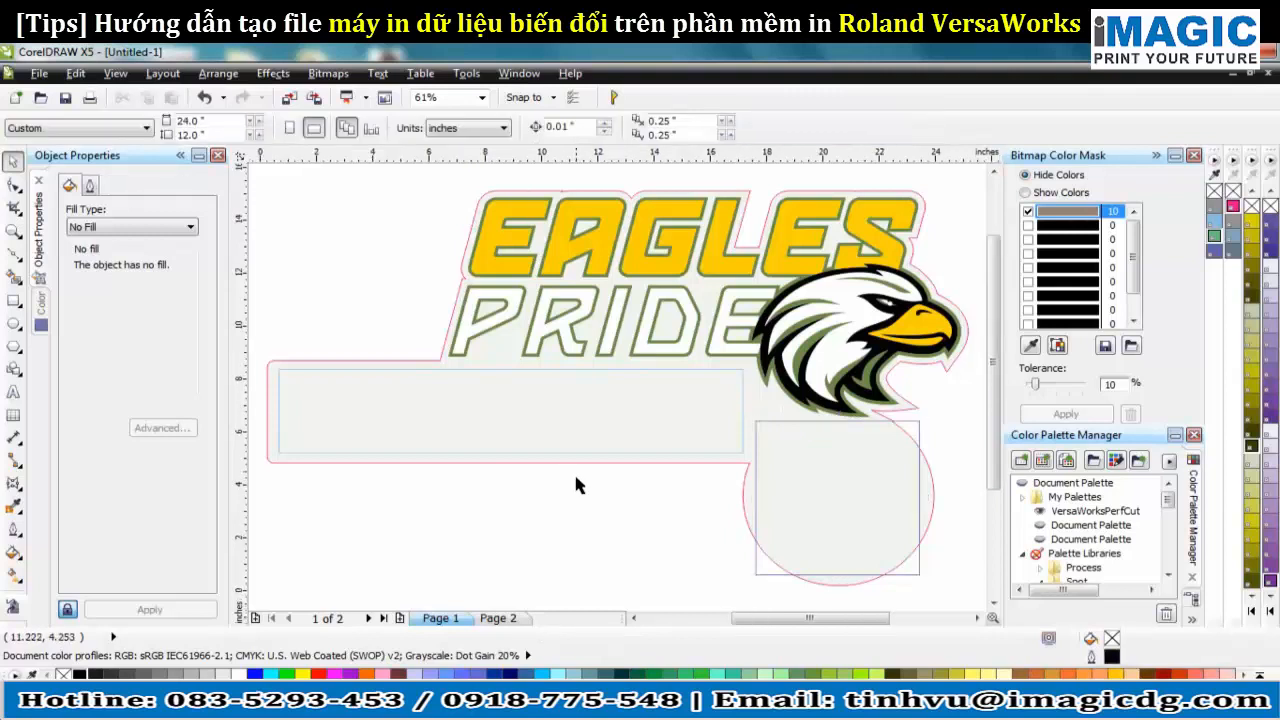
# Step: Export all the Page 1 artwork as the EPS file Eagles Pride_VDP, replacing the existing file and leaving spot colors unconverted
pyautogui.scroll(-3, 574, 484)
pyautogui.moveTo(360, 248); pyautogui.dragTo(836, 588)
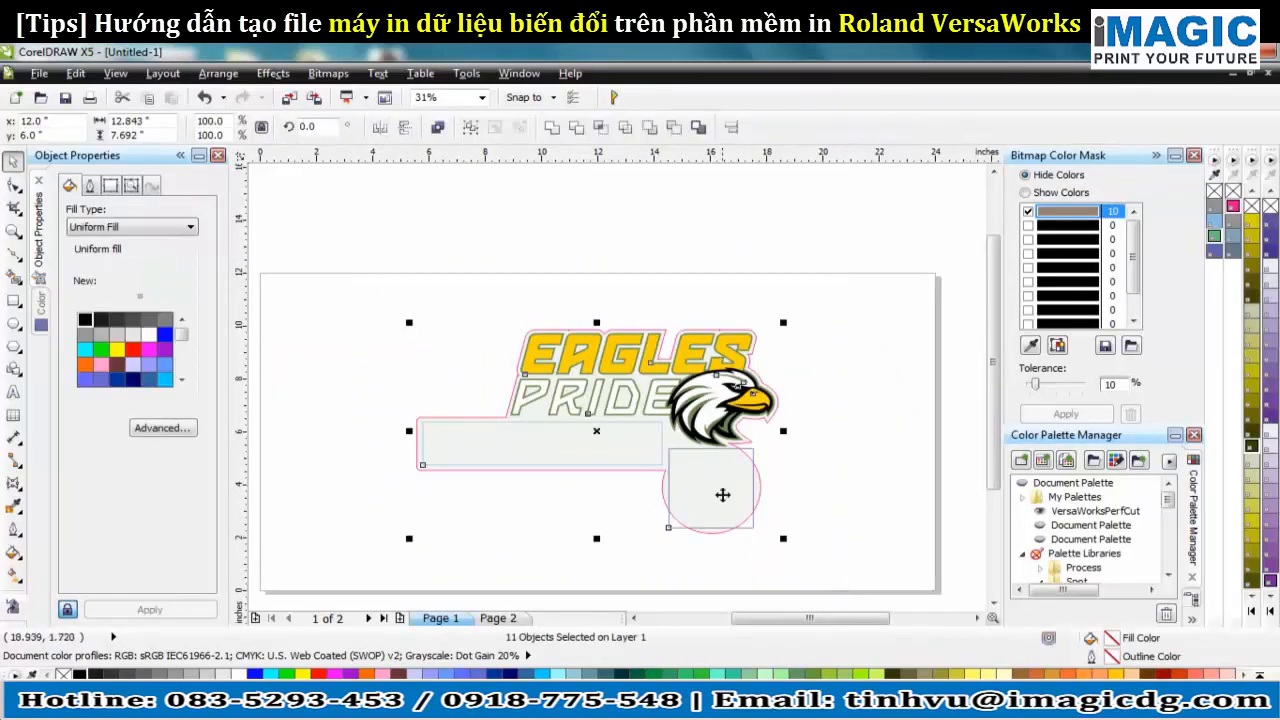
pyautogui.click(38, 74)
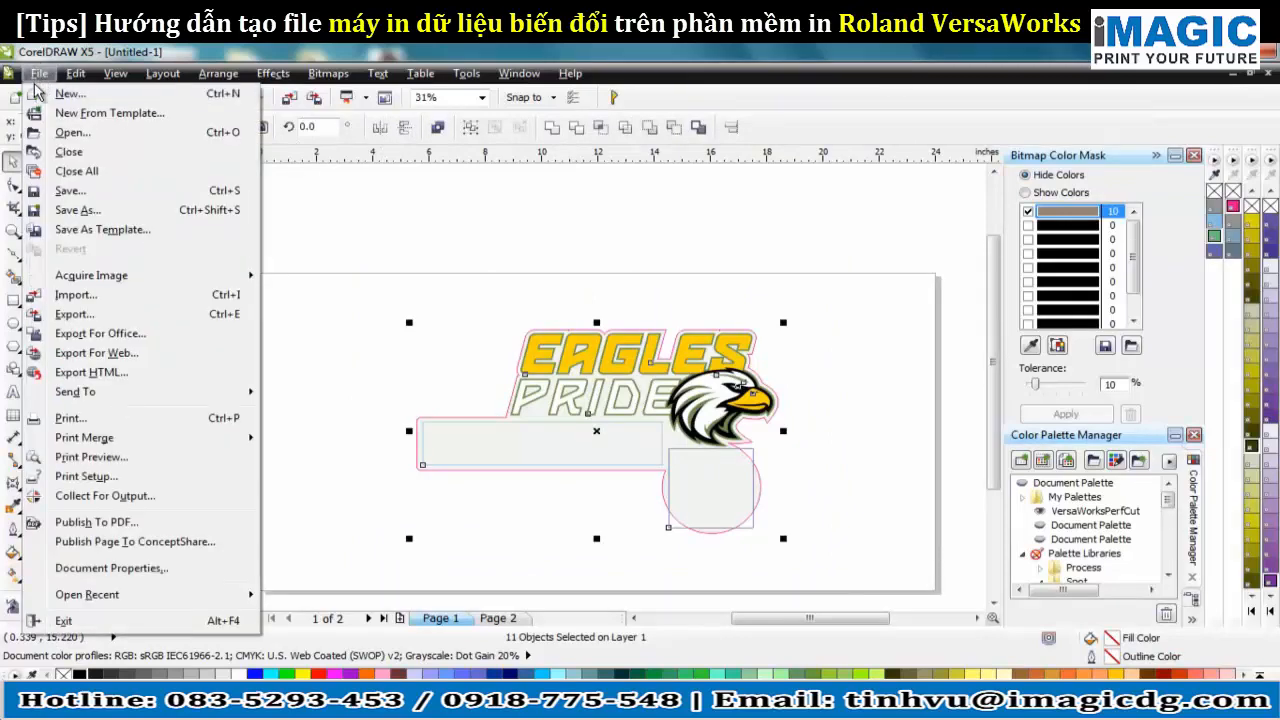
pyautogui.click(79, 317)
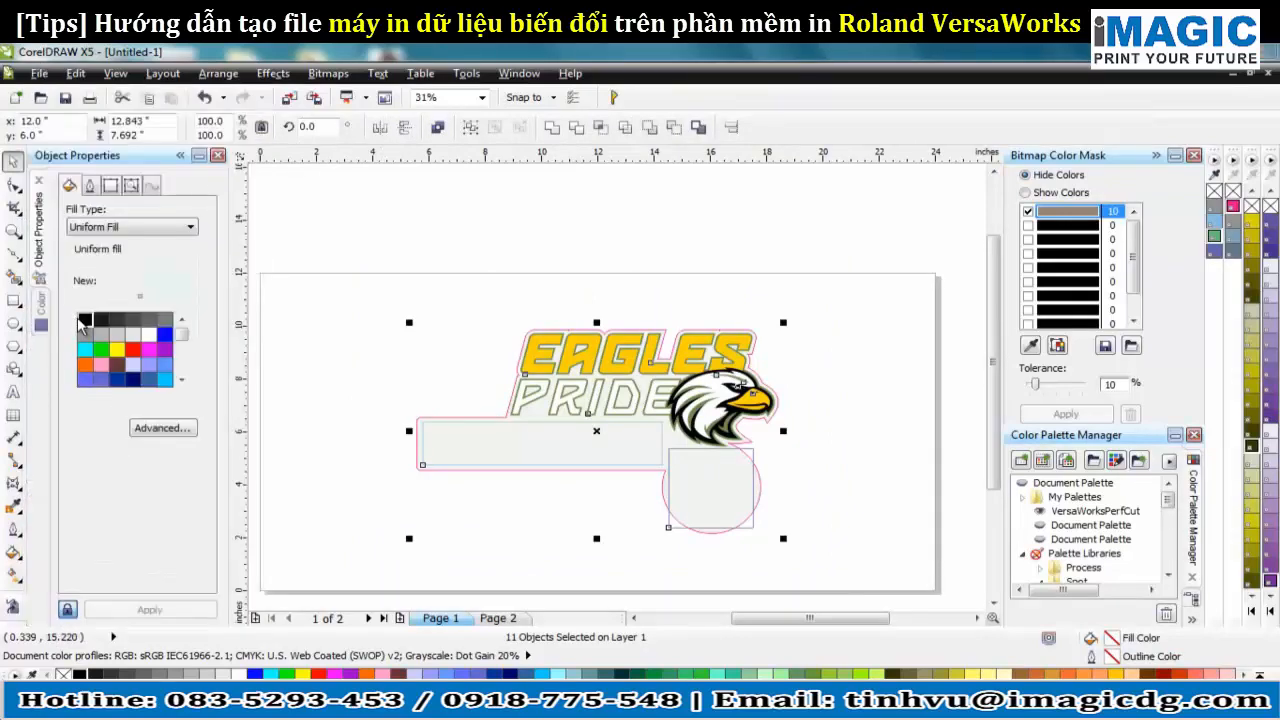
pyautogui.click(712, 372)
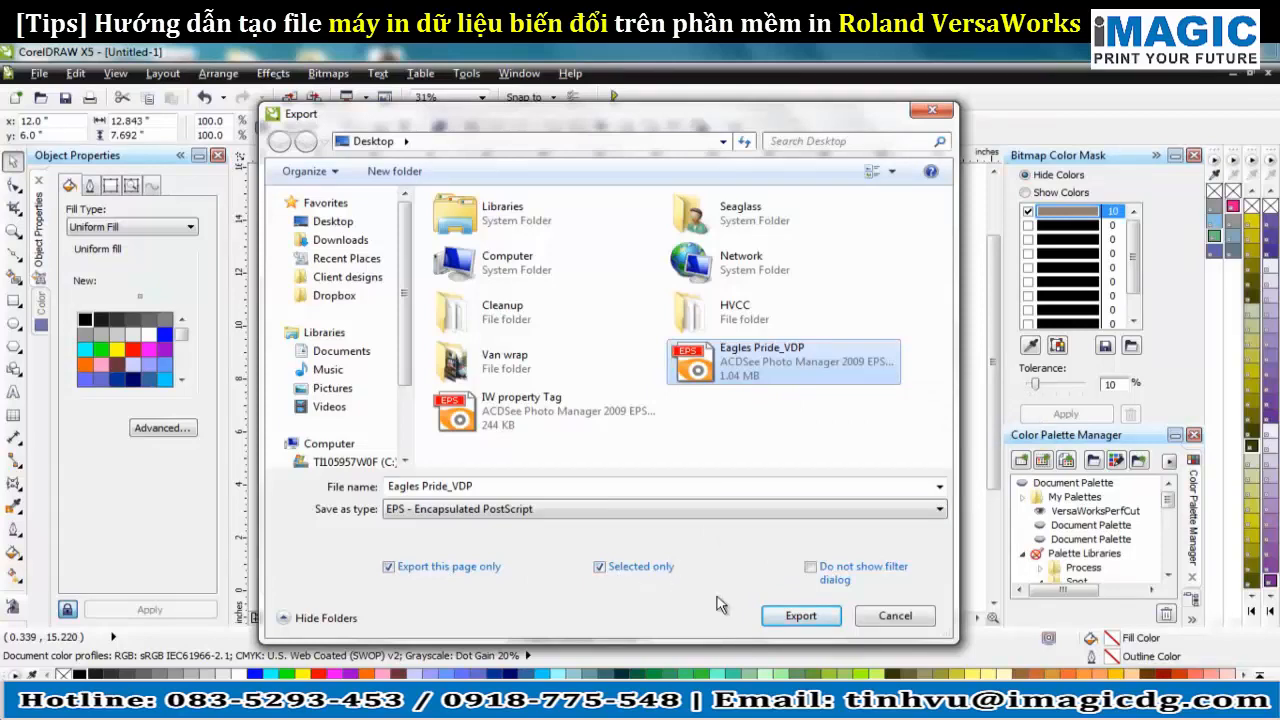
pyautogui.click(797, 625)
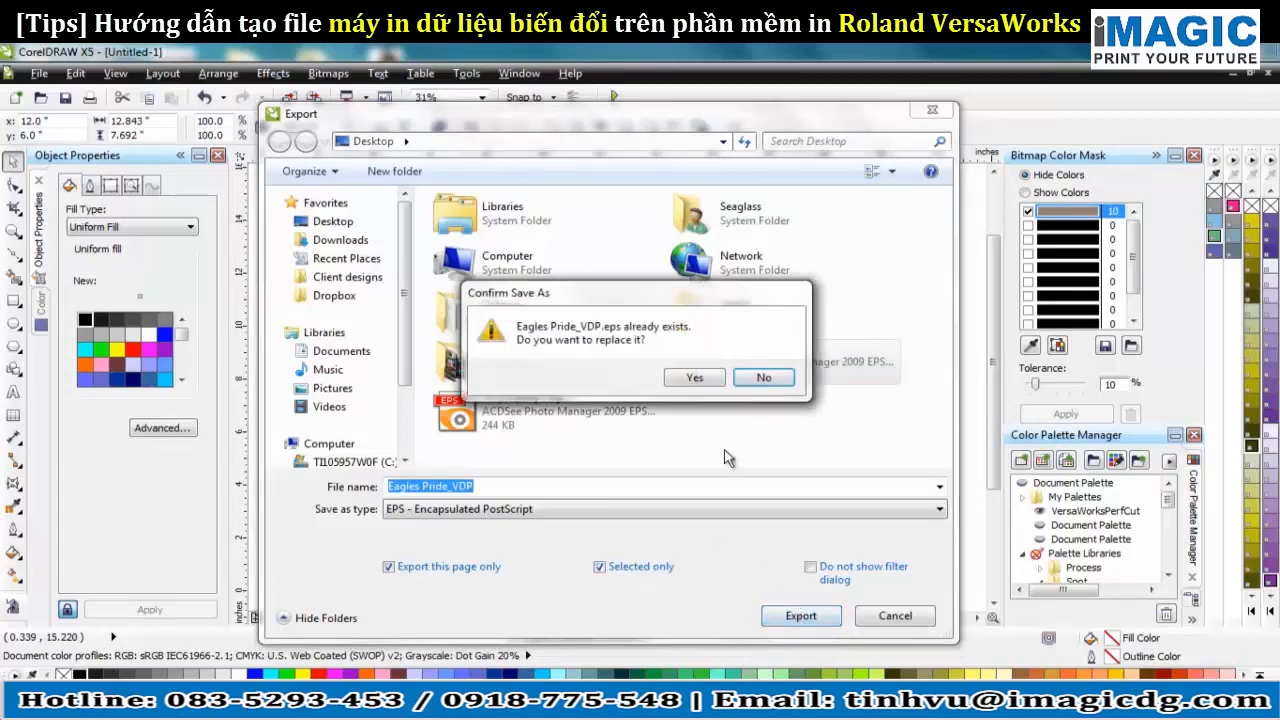
pyautogui.click(695, 379)
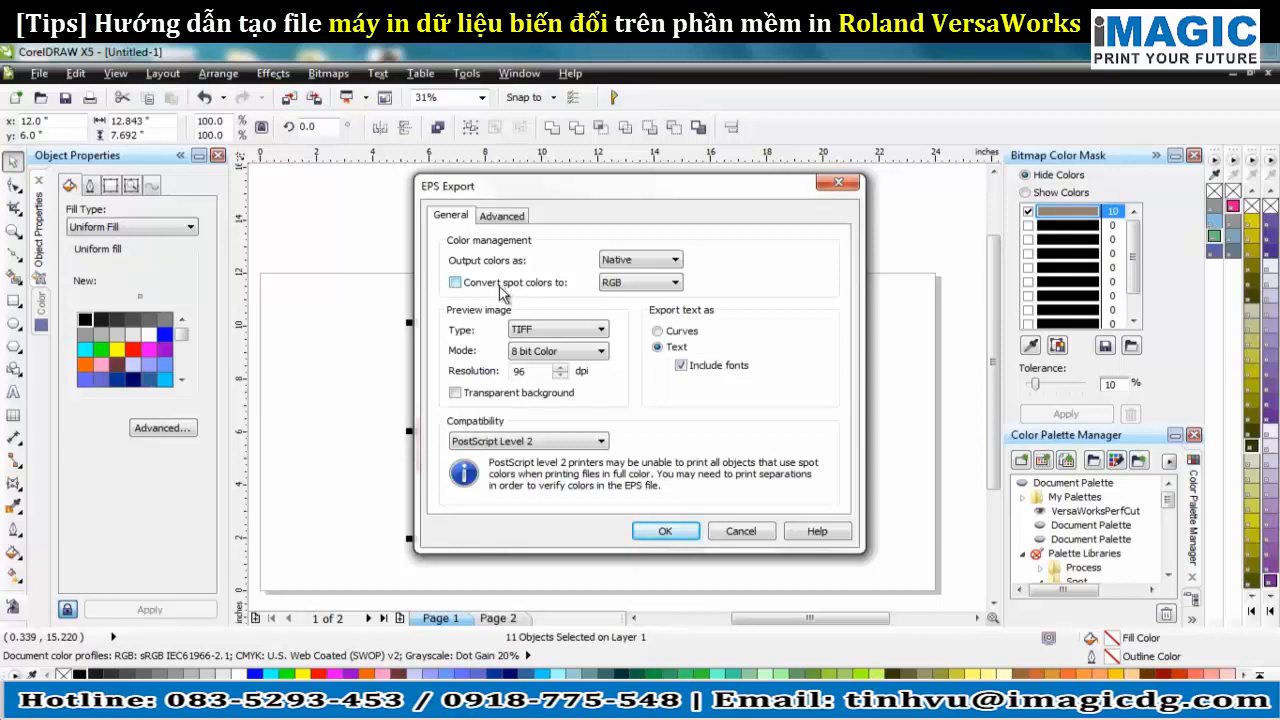
pyautogui.click(665, 532)
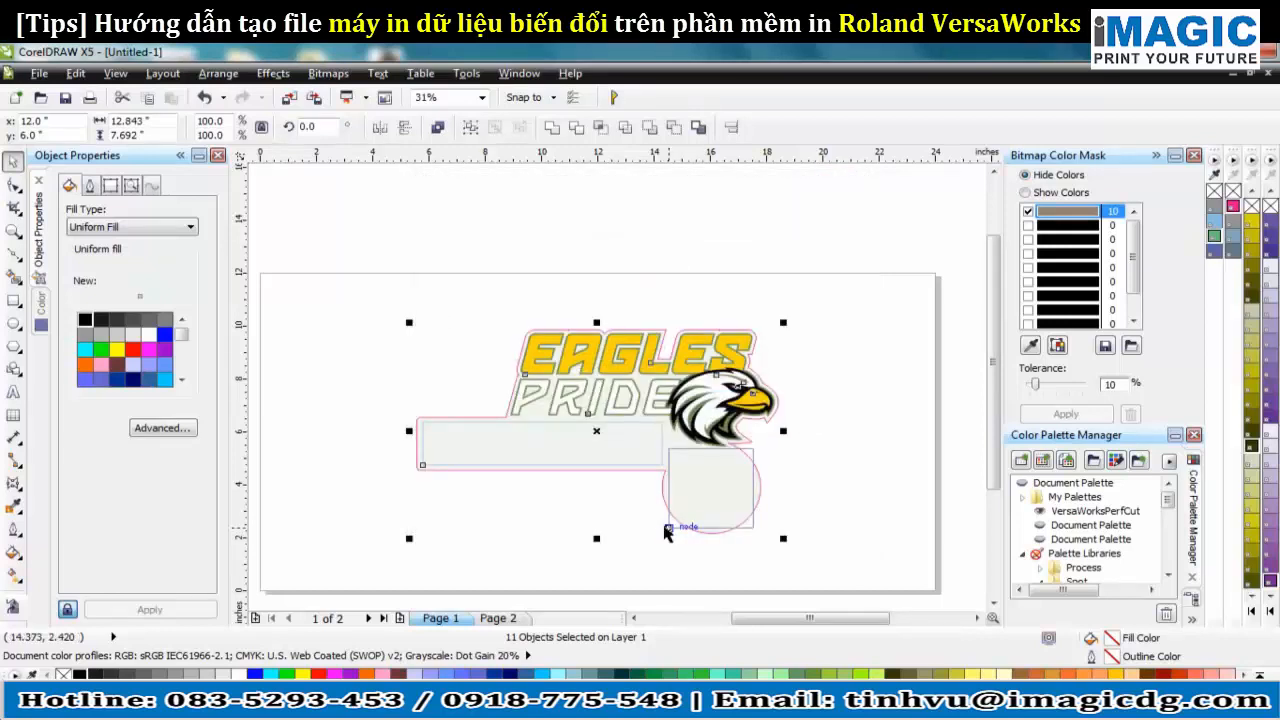
# Step: Examine the property tag on Page 2, checking the spot colors of its outline and its control tag number box
pyautogui.click(538, 552)
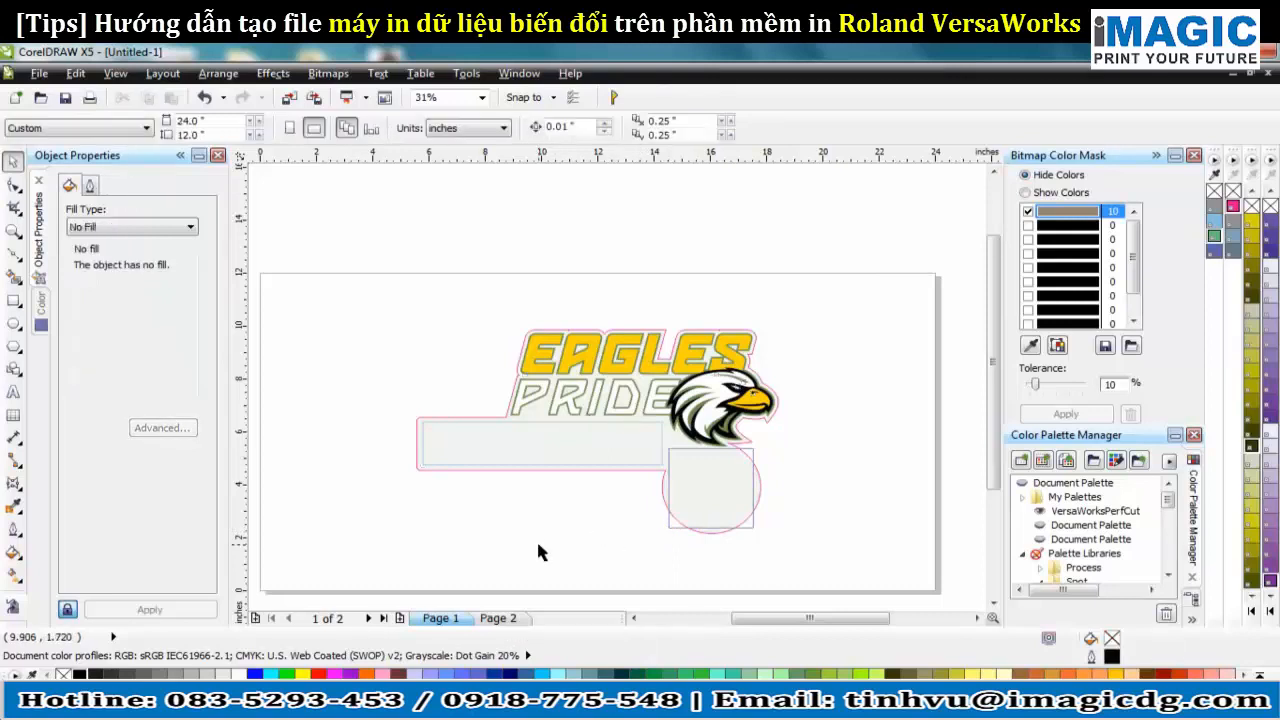
pyautogui.click(513, 612)
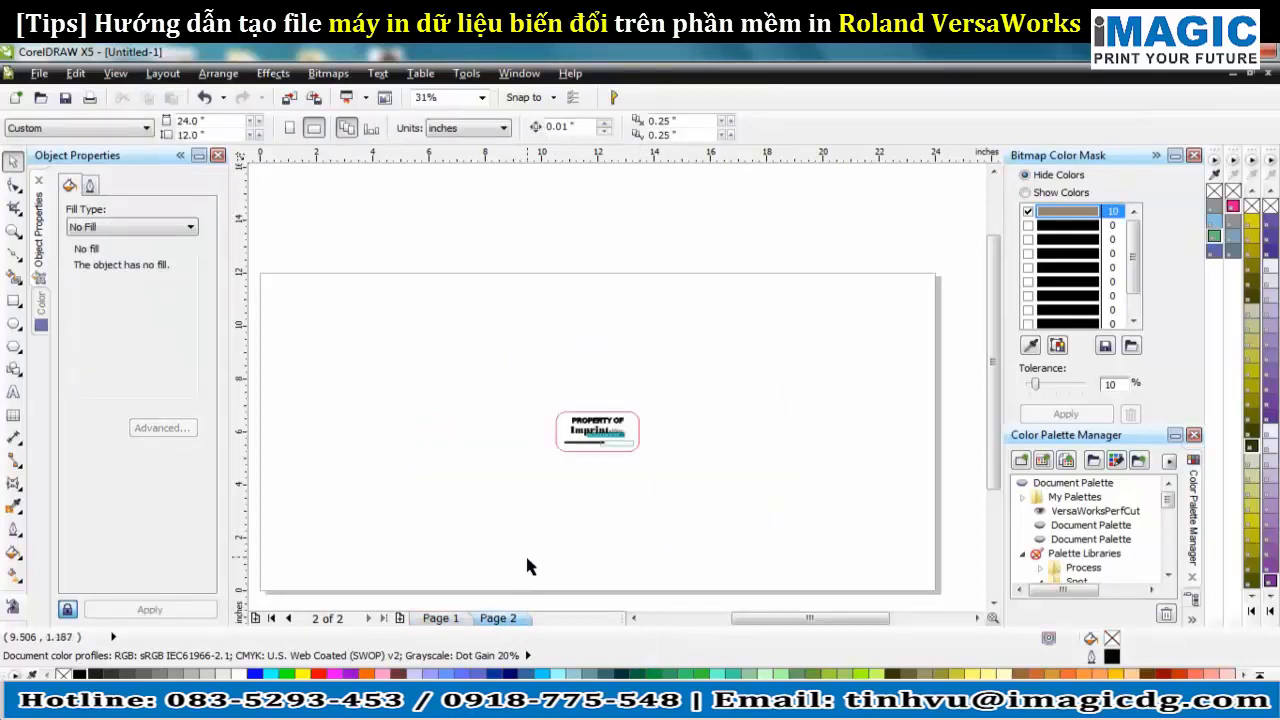
pyautogui.press('F4')
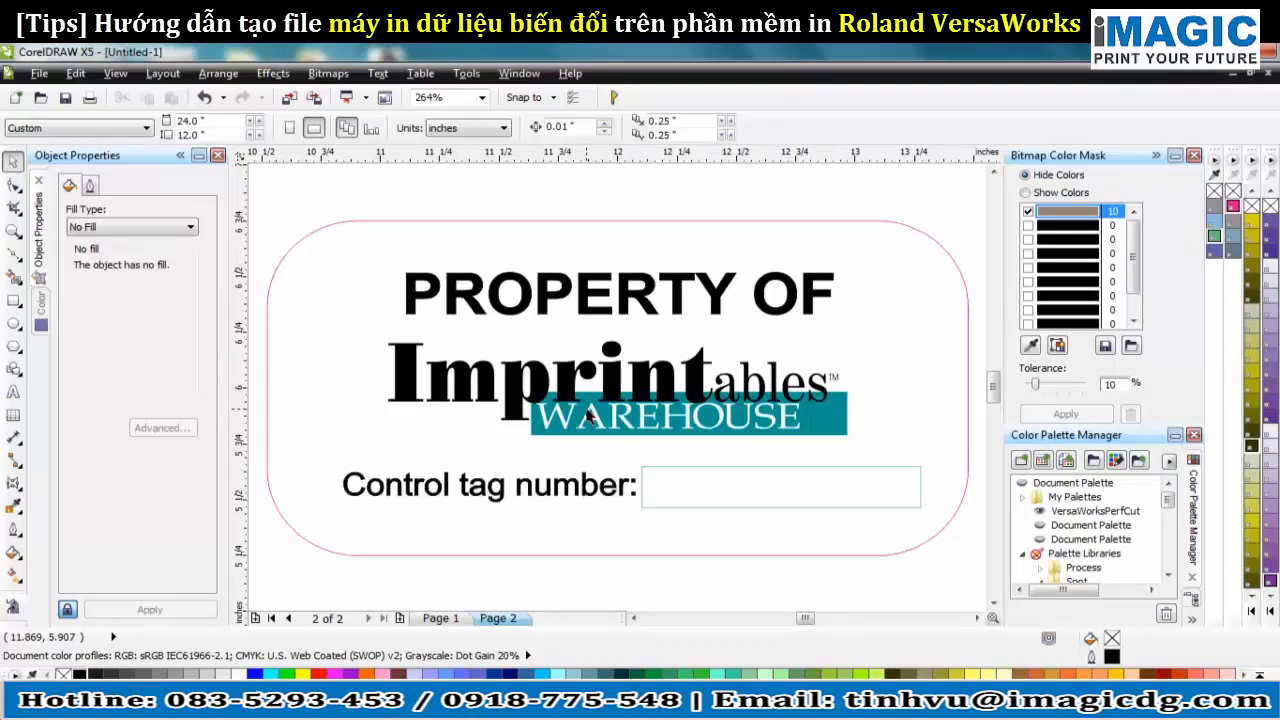
pyautogui.click(632, 220)
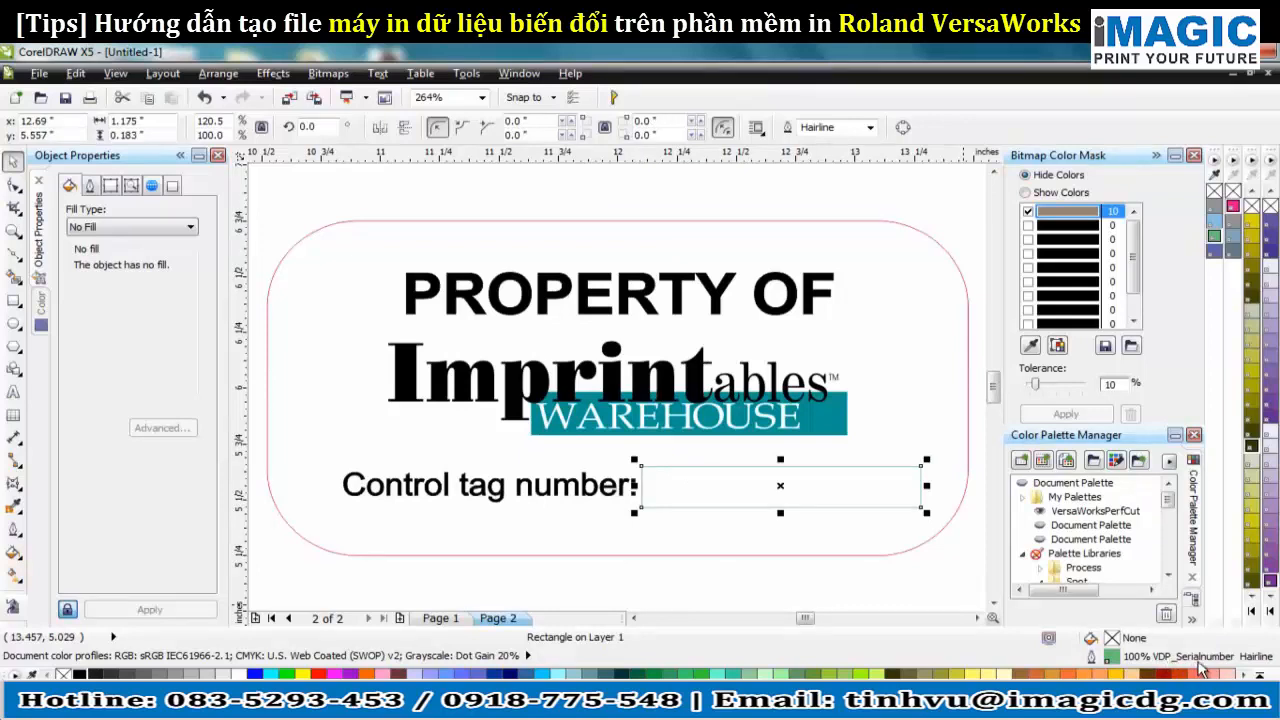
pyautogui.click(462, 203)
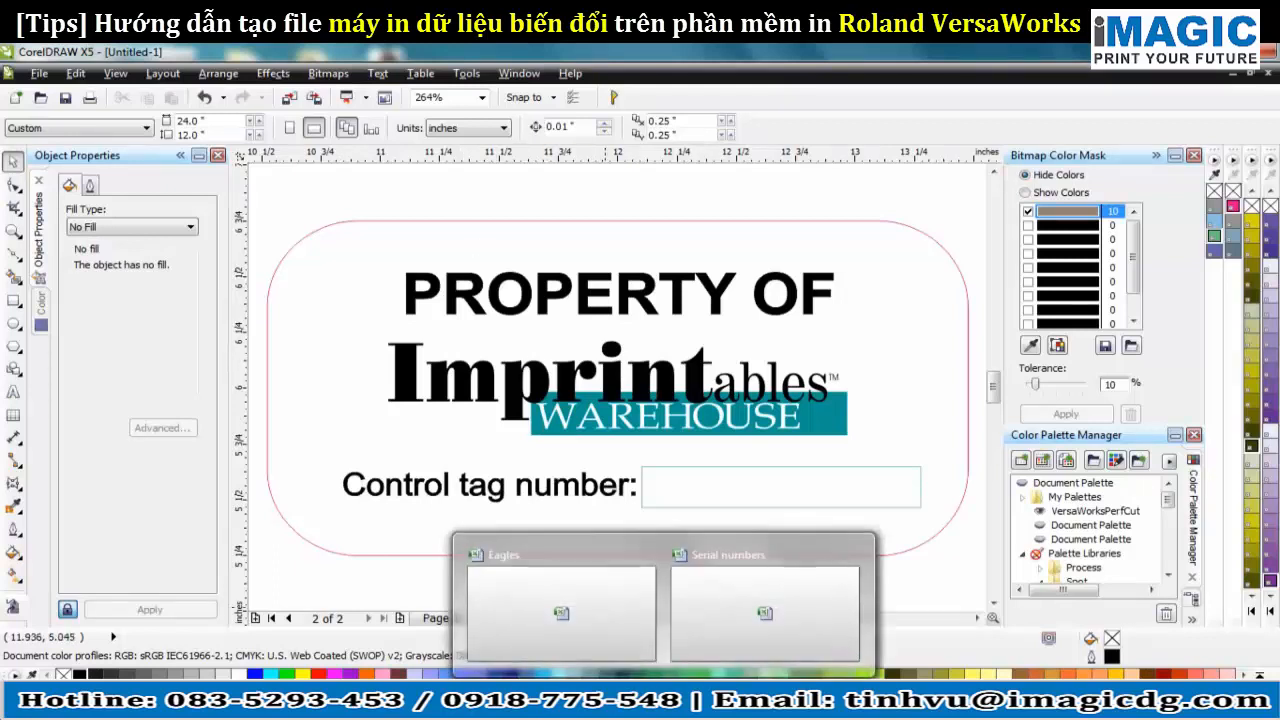
# Step: Switch to the Eagles workbook in Excel and save it as CSV (Comma delimited), replacing the existing Eagles file
pyautogui.rightClick(662, 700)
pyautogui.click(580, 652)
pyautogui.click(588, 609)
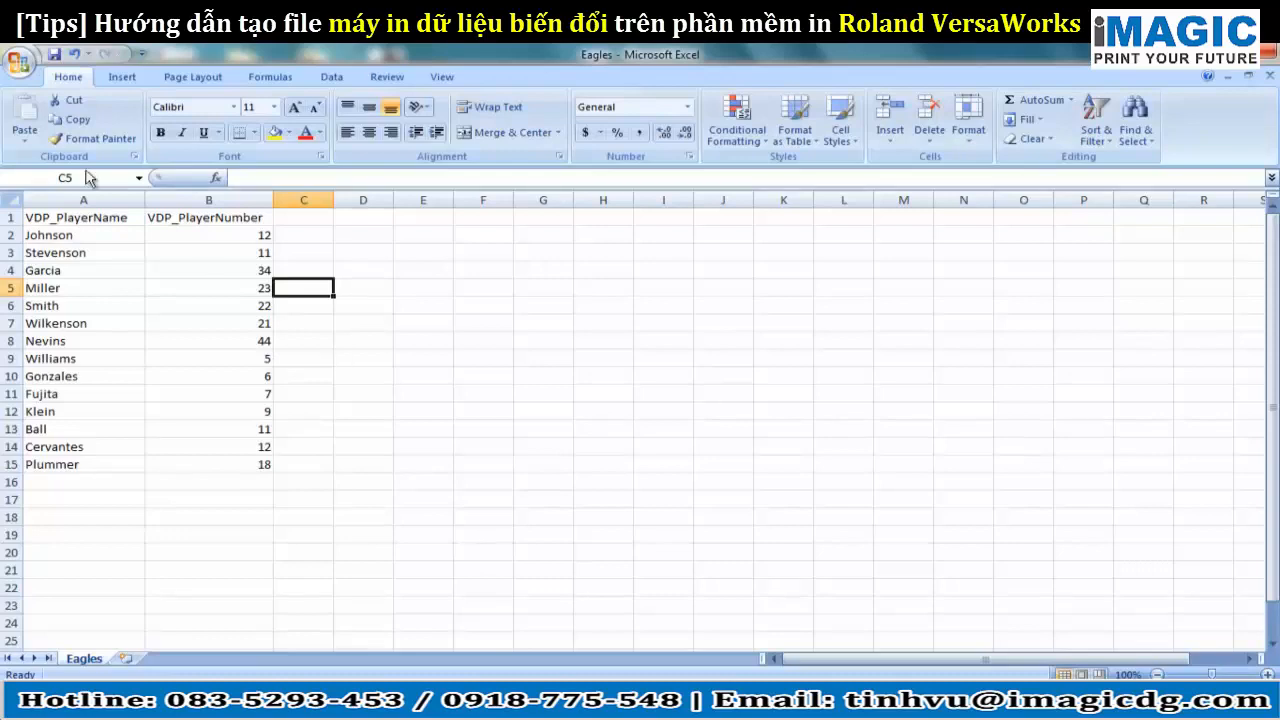
pyautogui.click(19, 63)
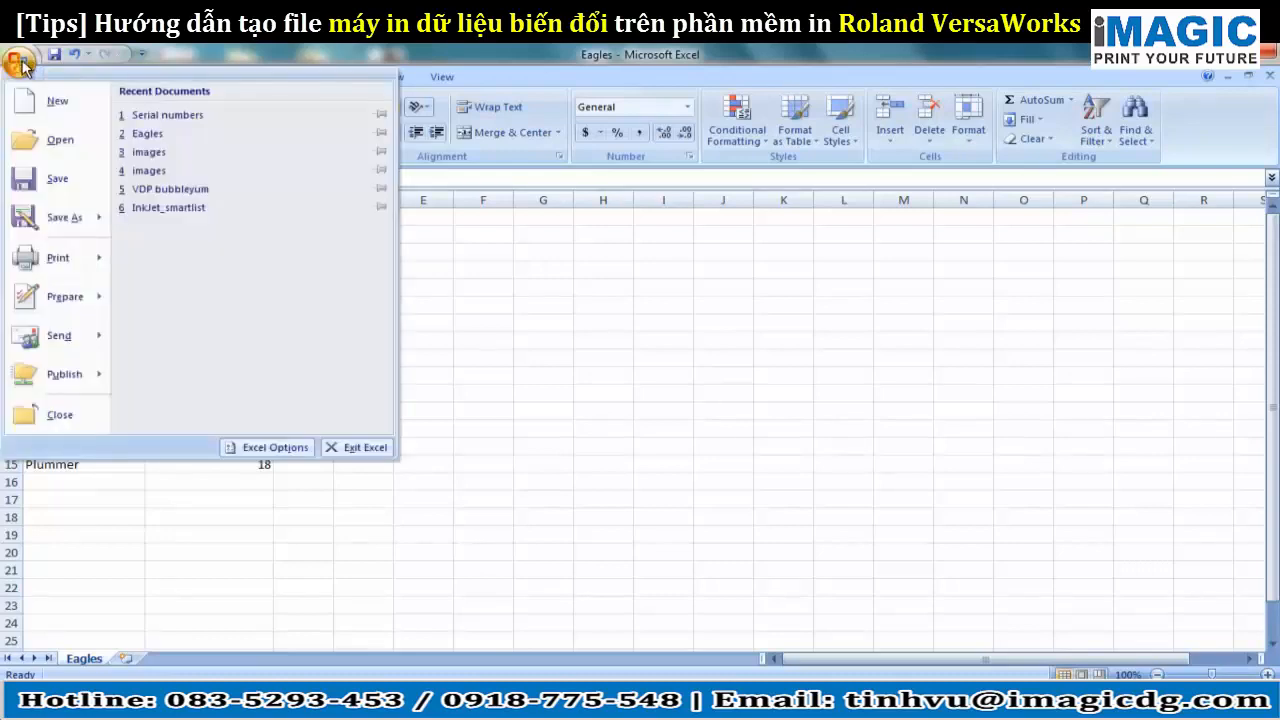
pyautogui.click(68, 215)
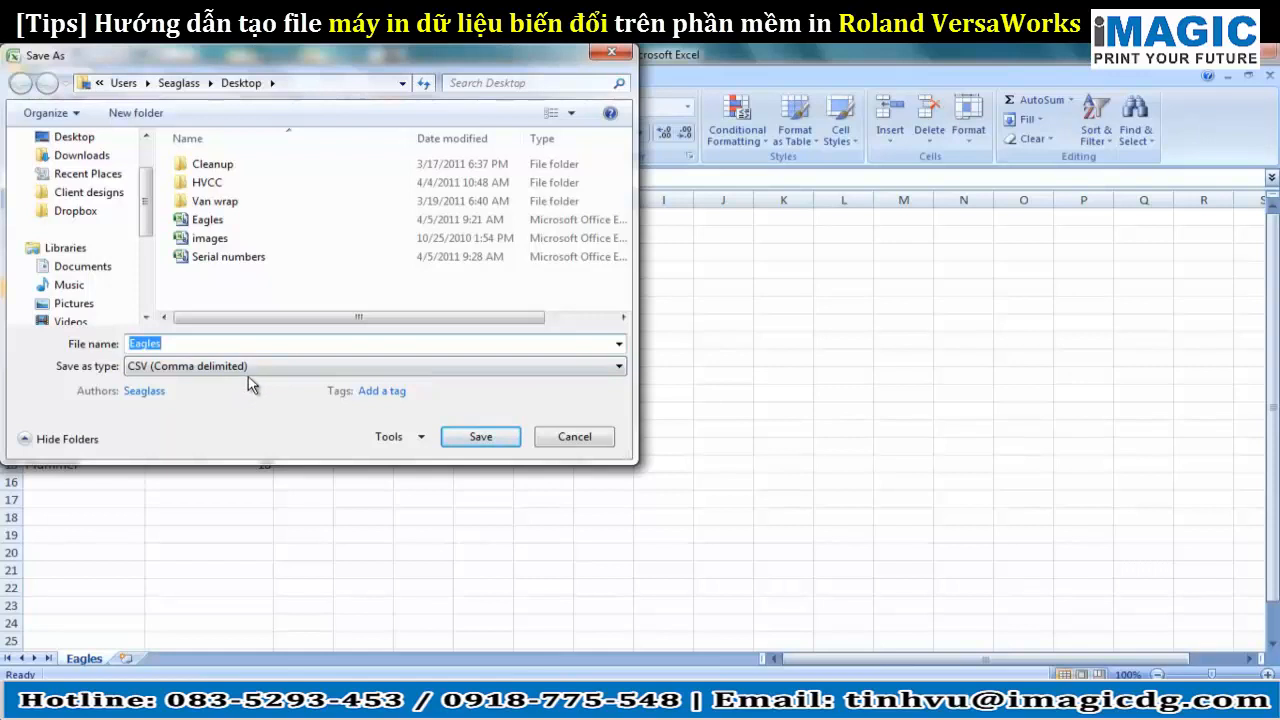
pyautogui.click(459, 441)
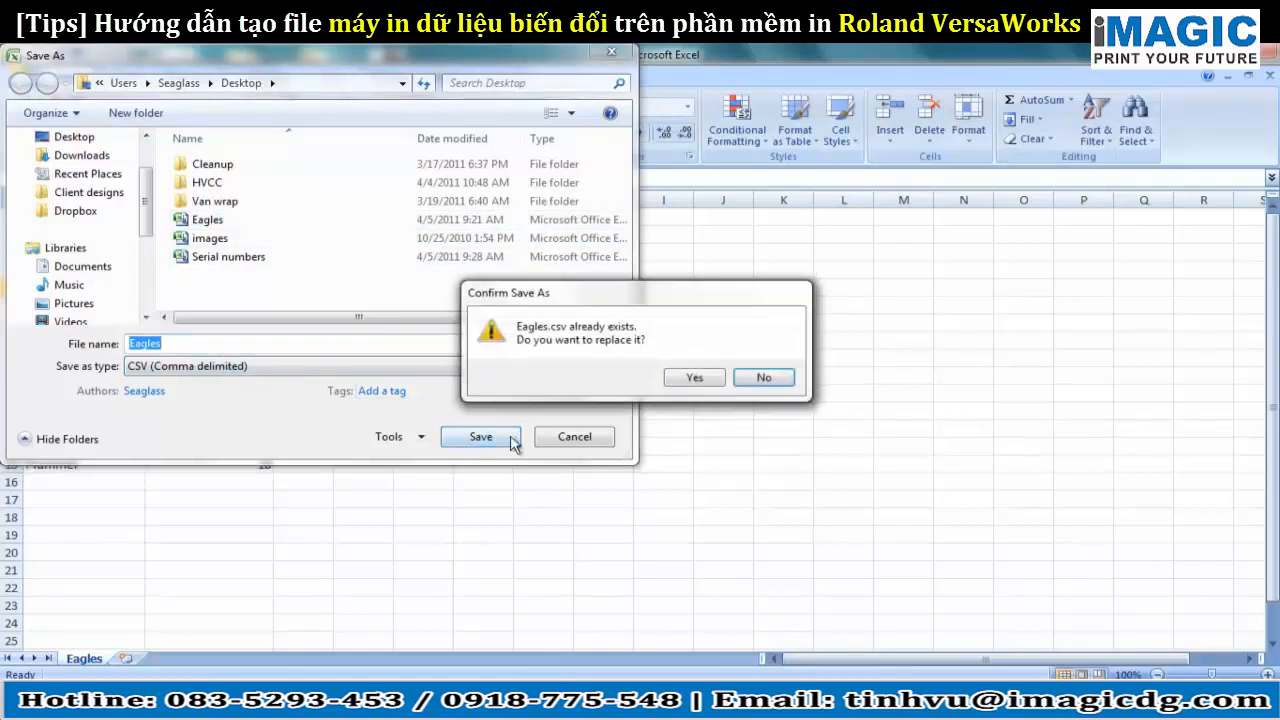
pyautogui.click(692, 380)
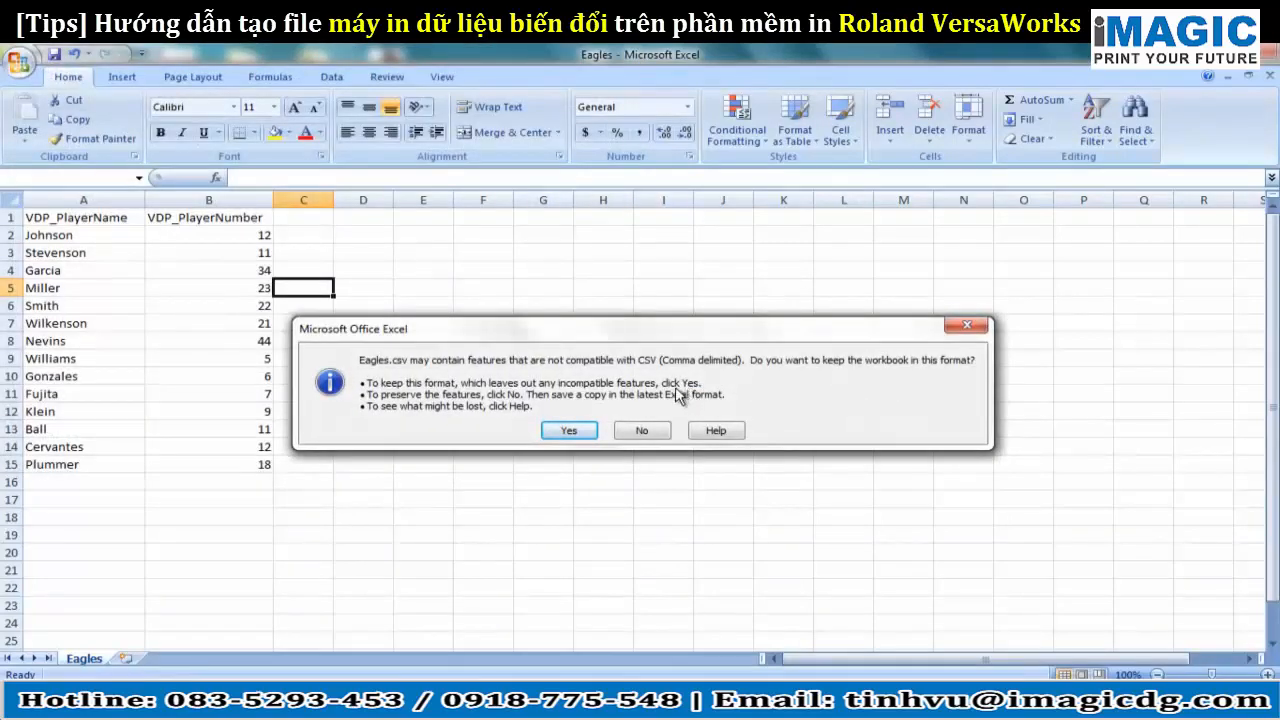
pyautogui.click(565, 434)
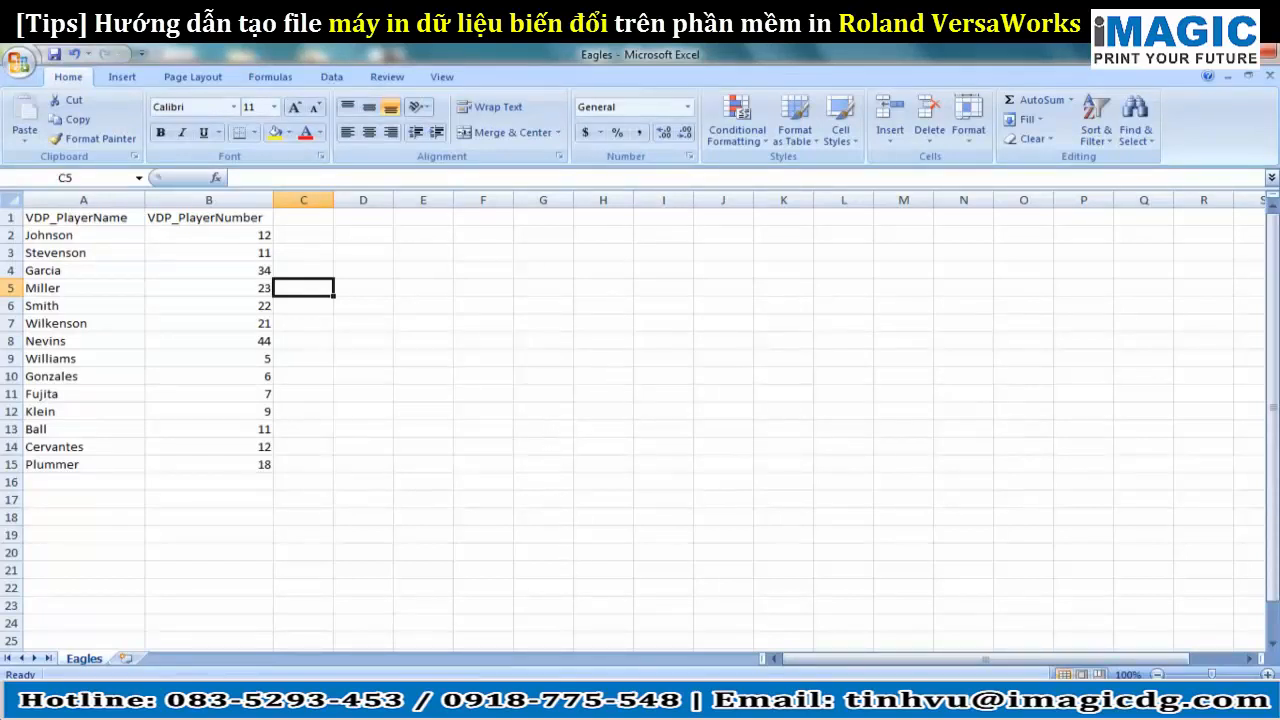
# Step: In the Serial numbers workbook, enter 12 in C2 and 13 in C3, and fill the series down to C24
pyautogui.click(655, 702)
pyautogui.click(741, 606)
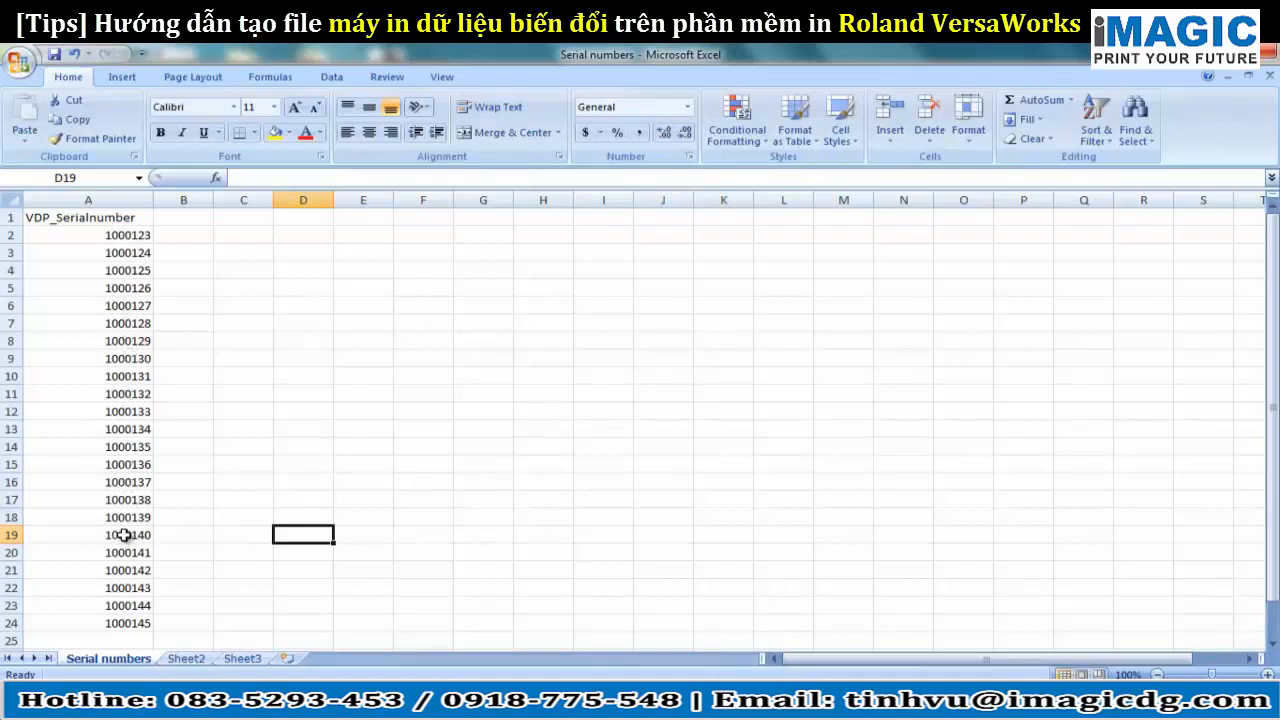
pyautogui.click(235, 233)
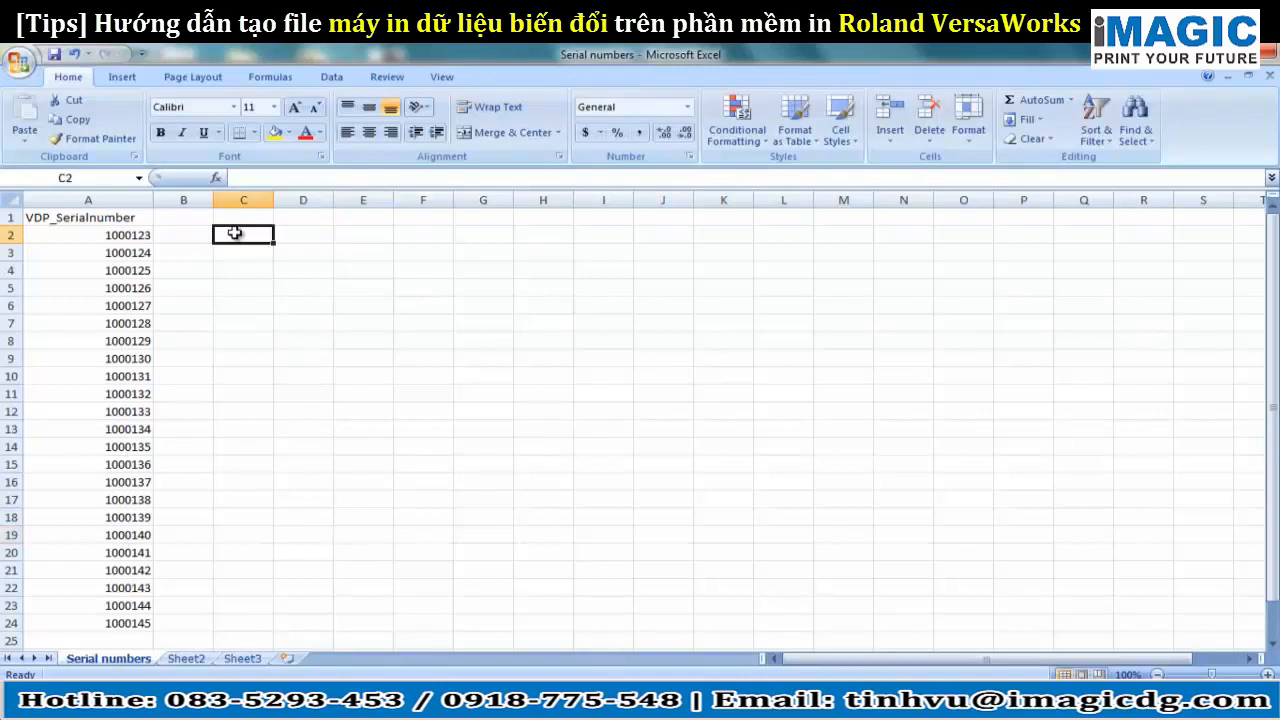
pyautogui.write('12')
pyautogui.click(240, 252)
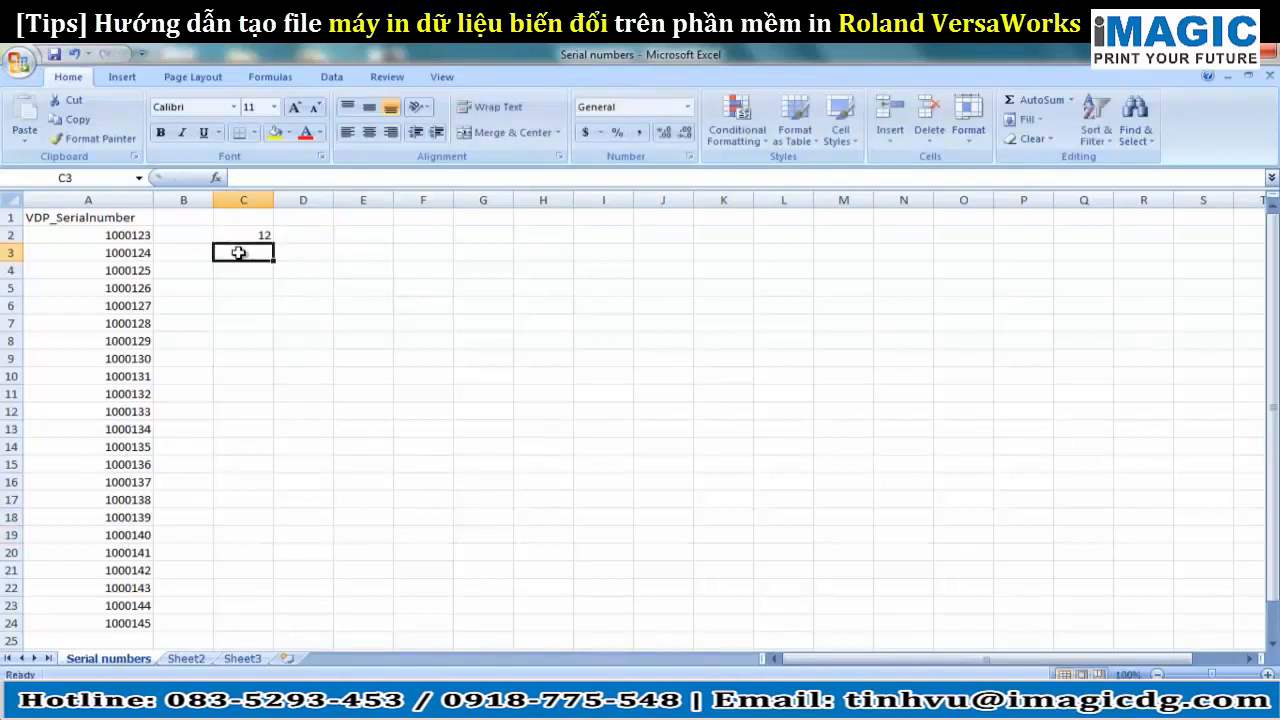
pyautogui.write('13')
pyautogui.click(257, 238)
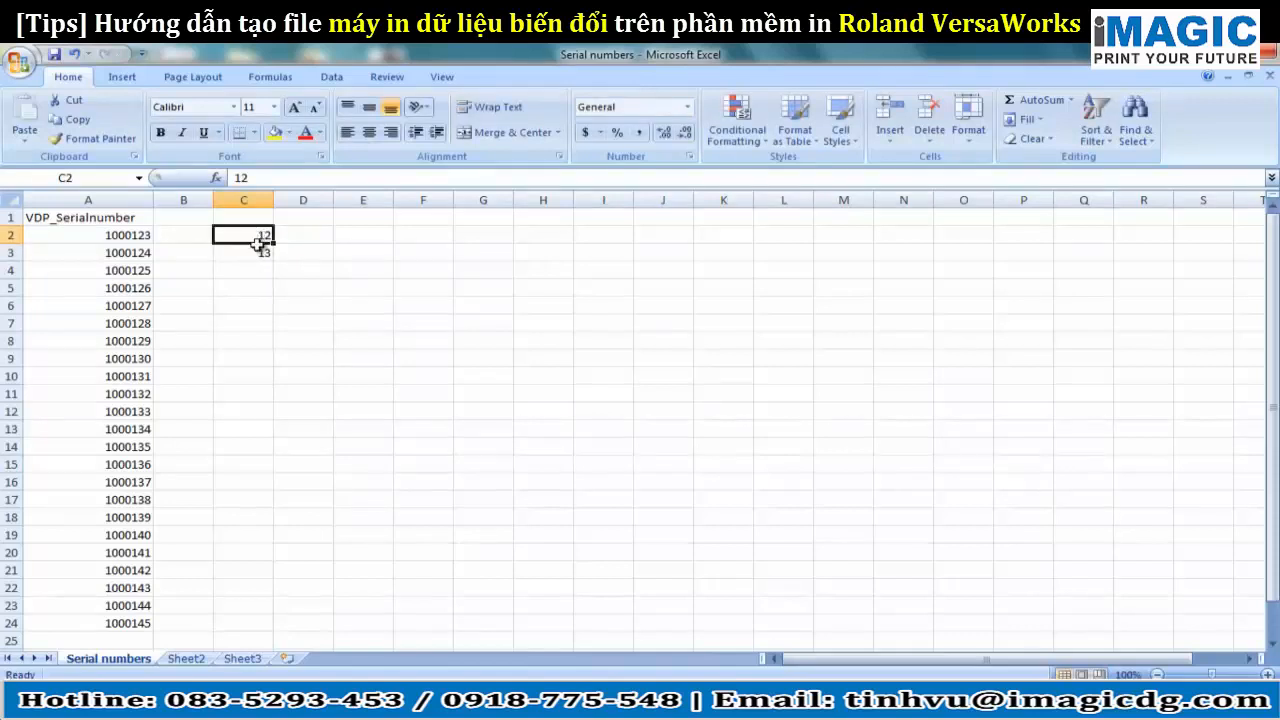
pyautogui.moveTo(260, 236); pyautogui.dragTo(260, 249)
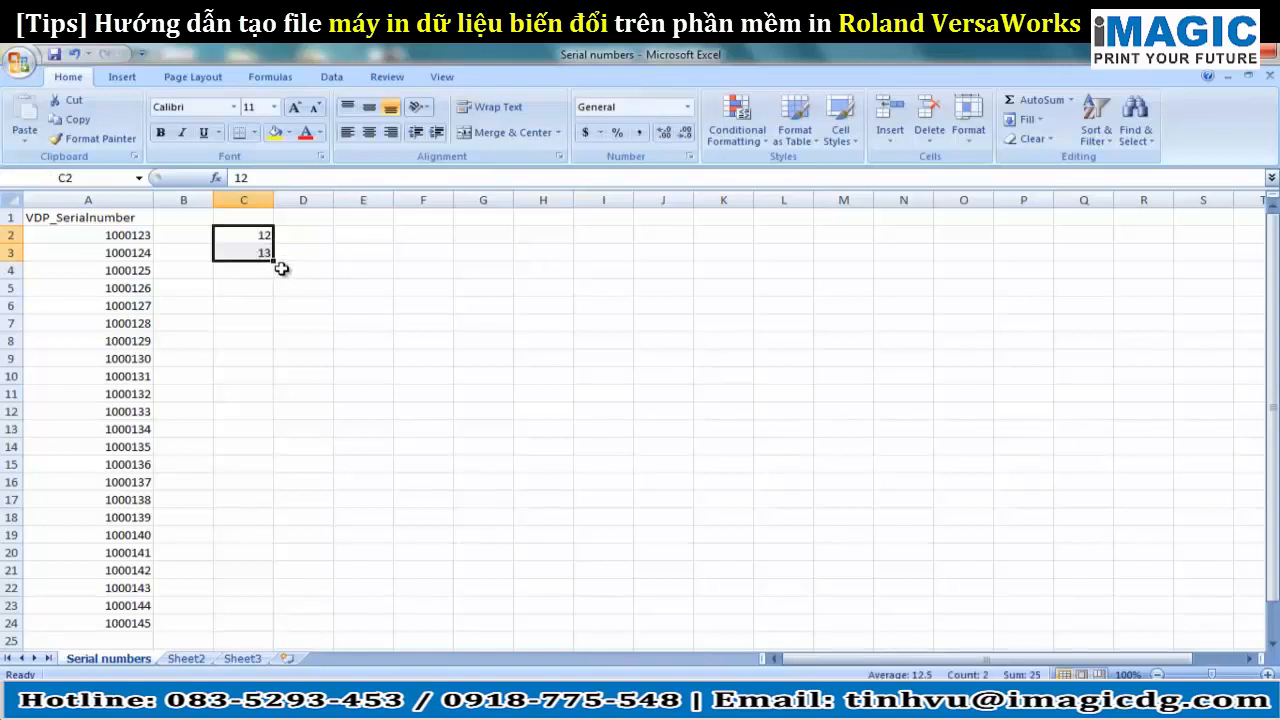
pyautogui.moveTo(276, 263); pyautogui.dragTo(276, 633)
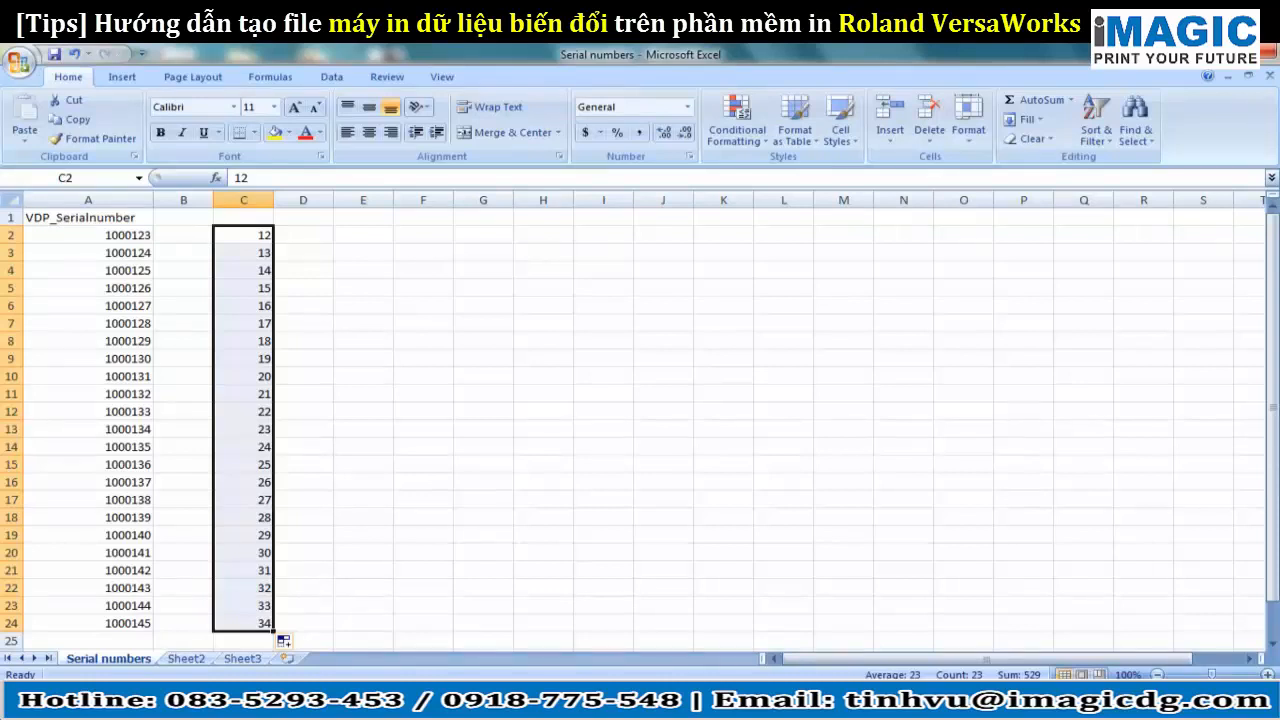
# Step: Switch to Roland VersaWorks and add the Eagles Pride_VDP EPS file from the Desktop to Queue A
pyautogui.click(318, 700)
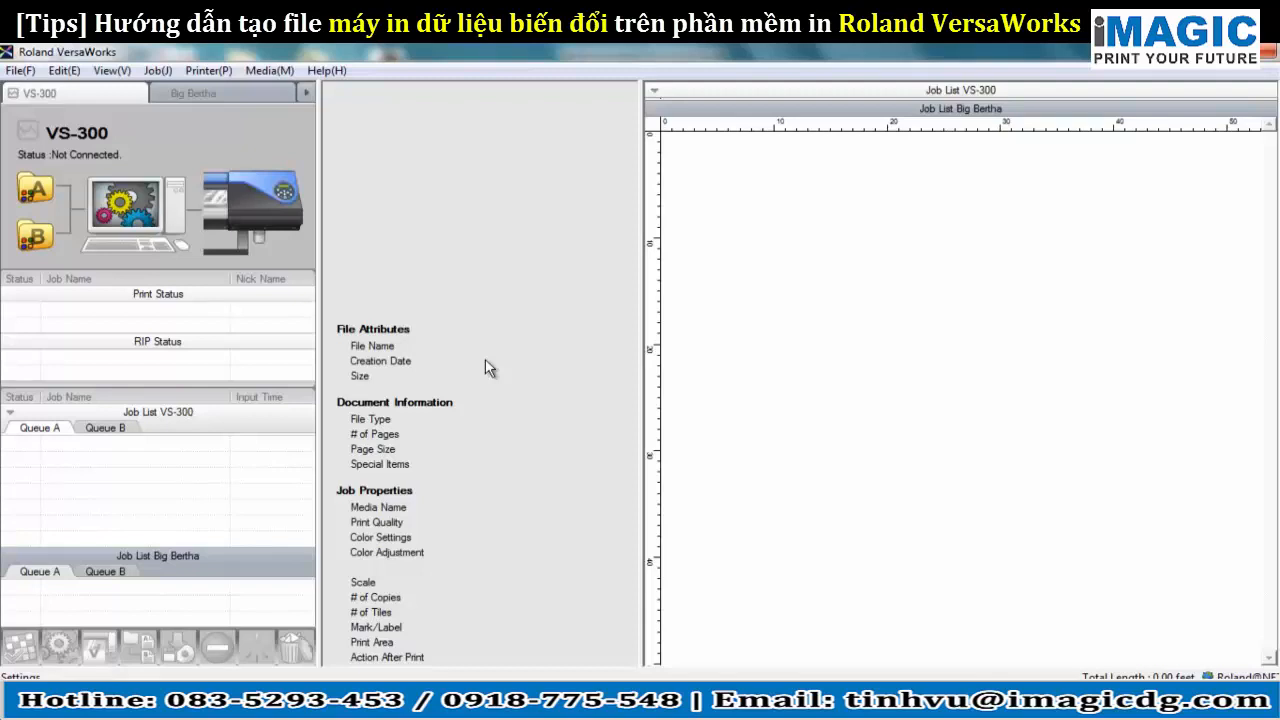
pyautogui.click(20, 71)
pyautogui.click(45, 92)
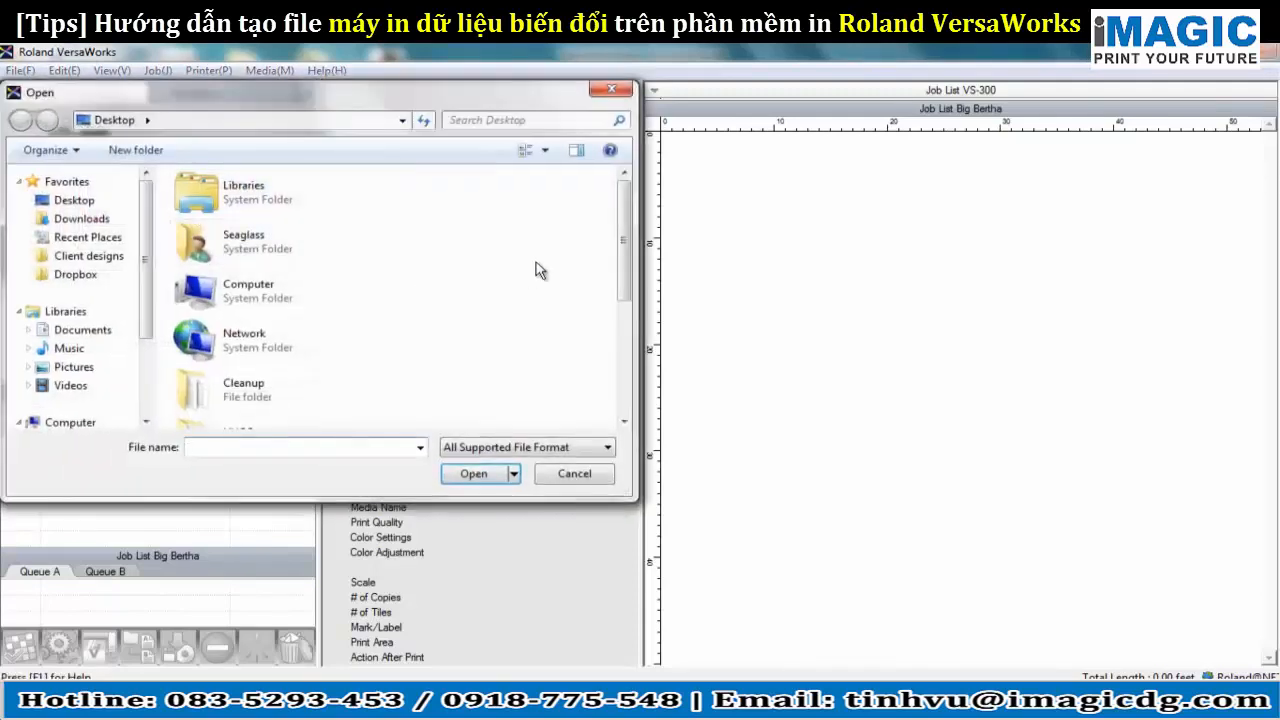
pyautogui.moveTo(618, 232); pyautogui.dragTo(606, 357)
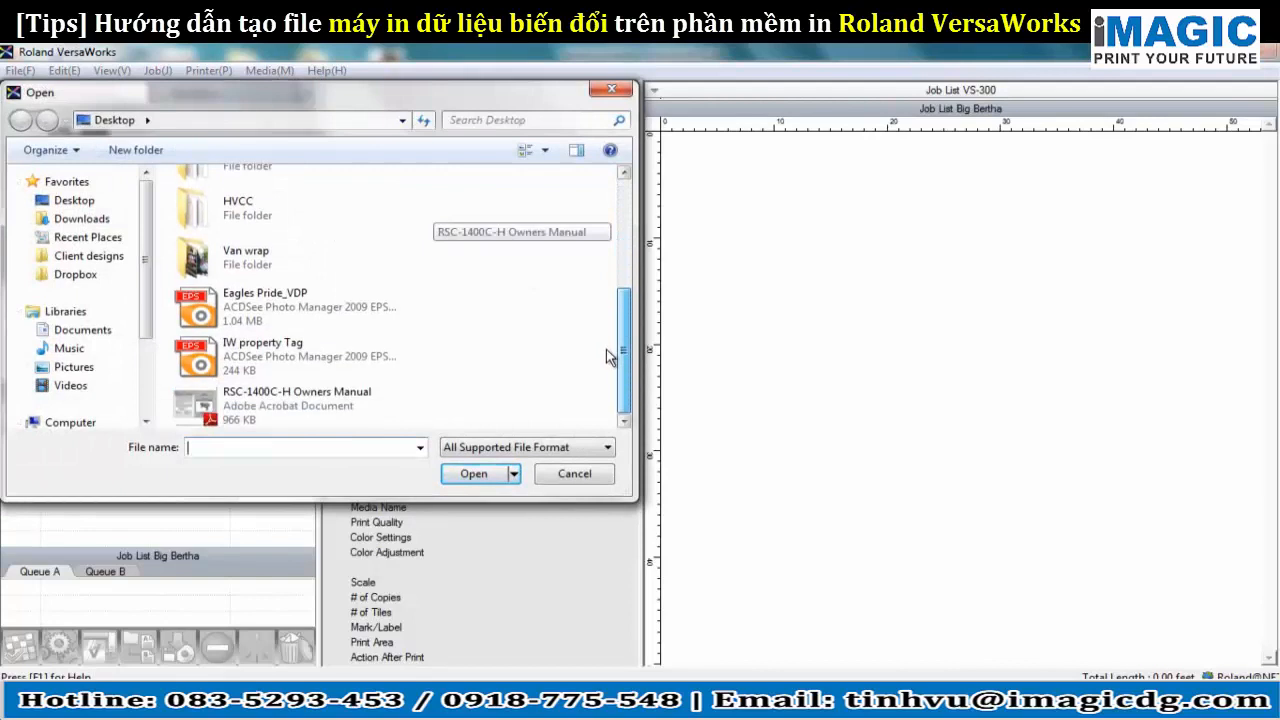
pyautogui.click(272, 306)
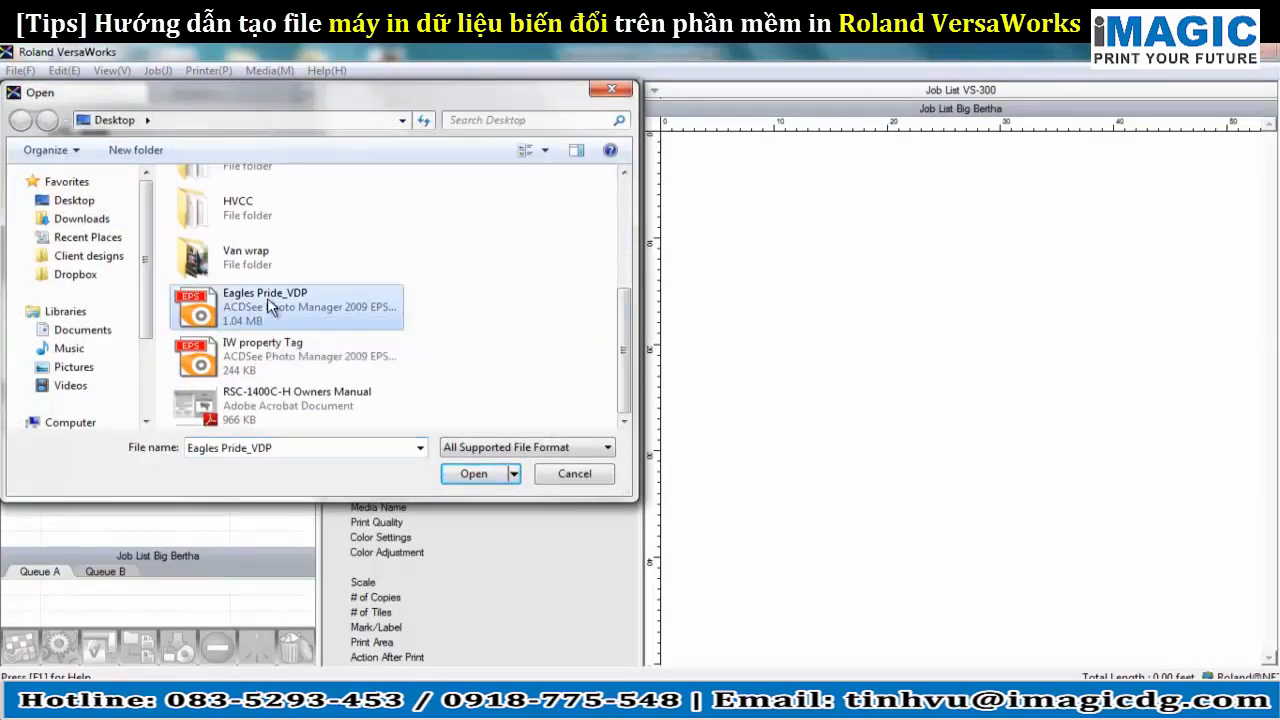
pyautogui.click(476, 474)
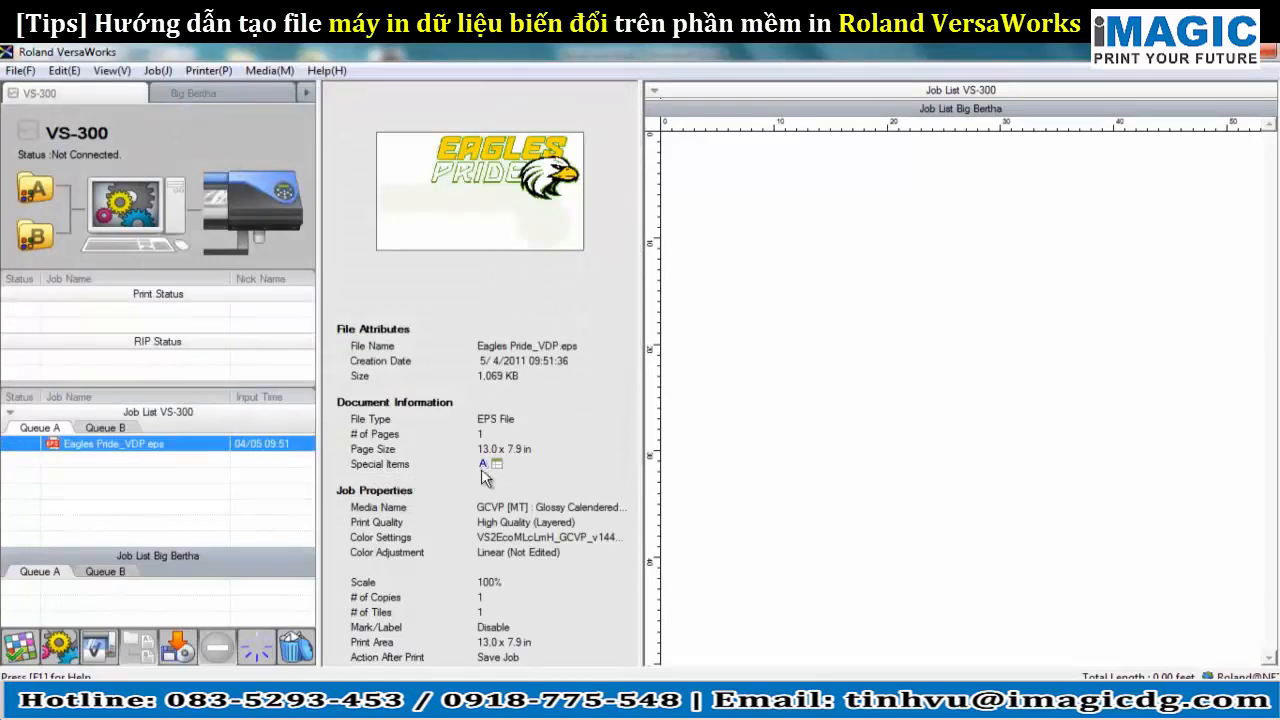
# Step: Open the Variable Data settings of the Eagles Pride_VDP job and enable Variable Data Printing, moving the Attributes palette off the preview
pyautogui.moveTo(484, 471)
pyautogui.click(20, 648)
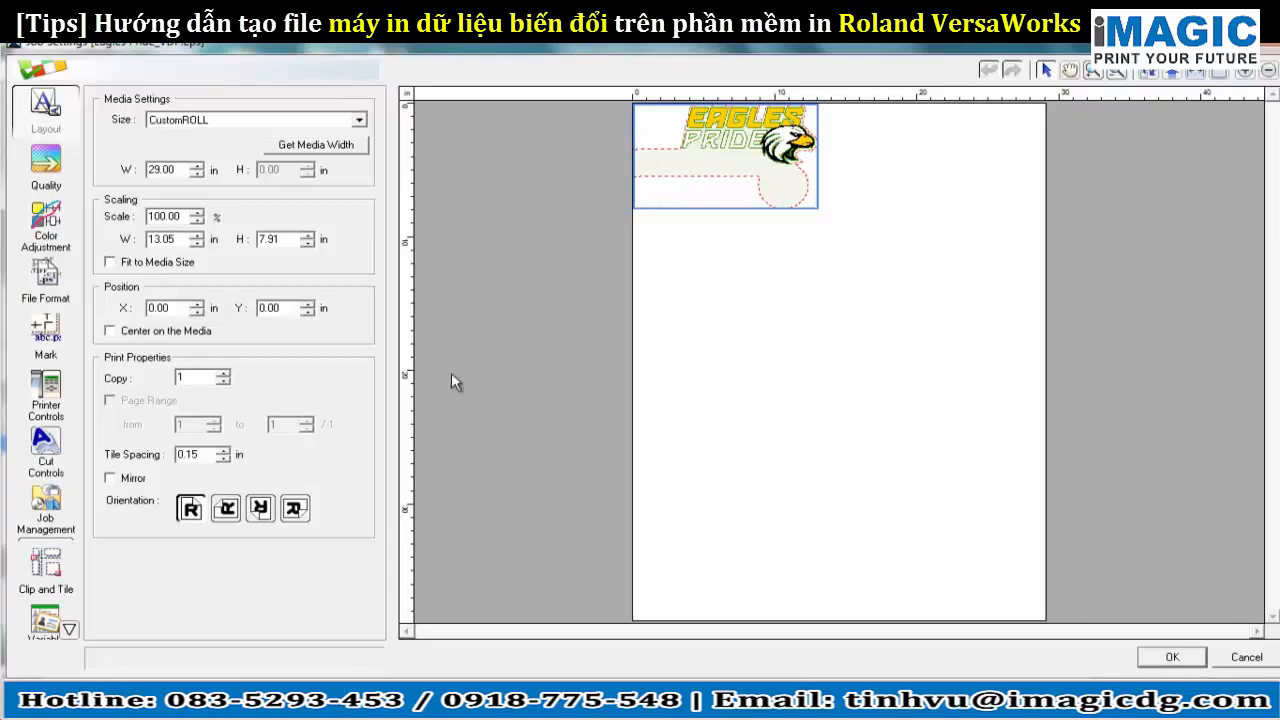
pyautogui.click(70, 630)
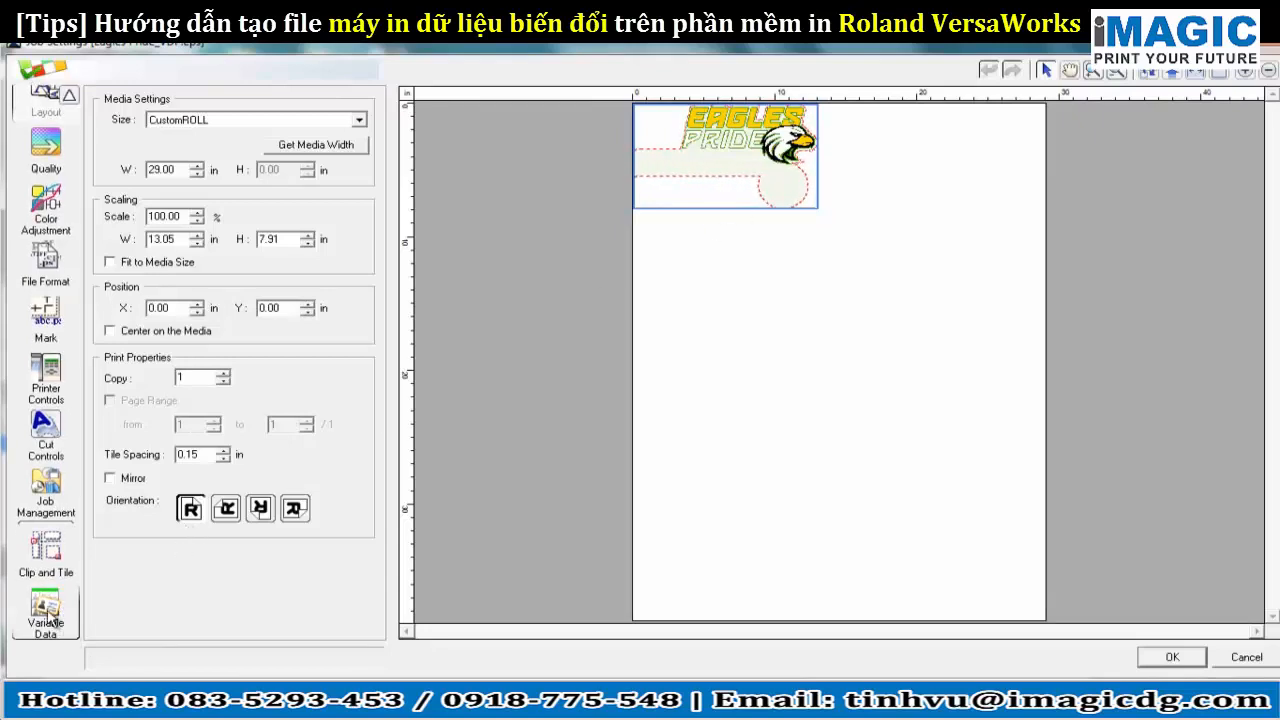
pyautogui.click(48, 615)
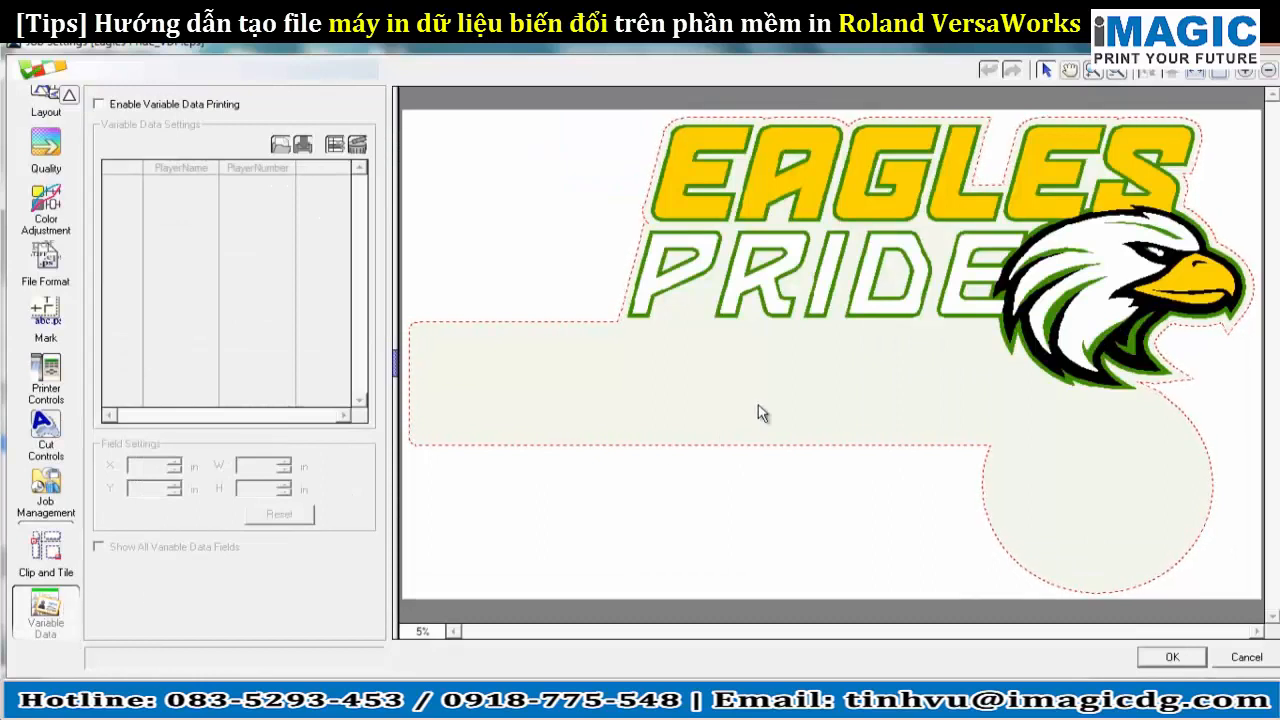
pyautogui.click(99, 104)
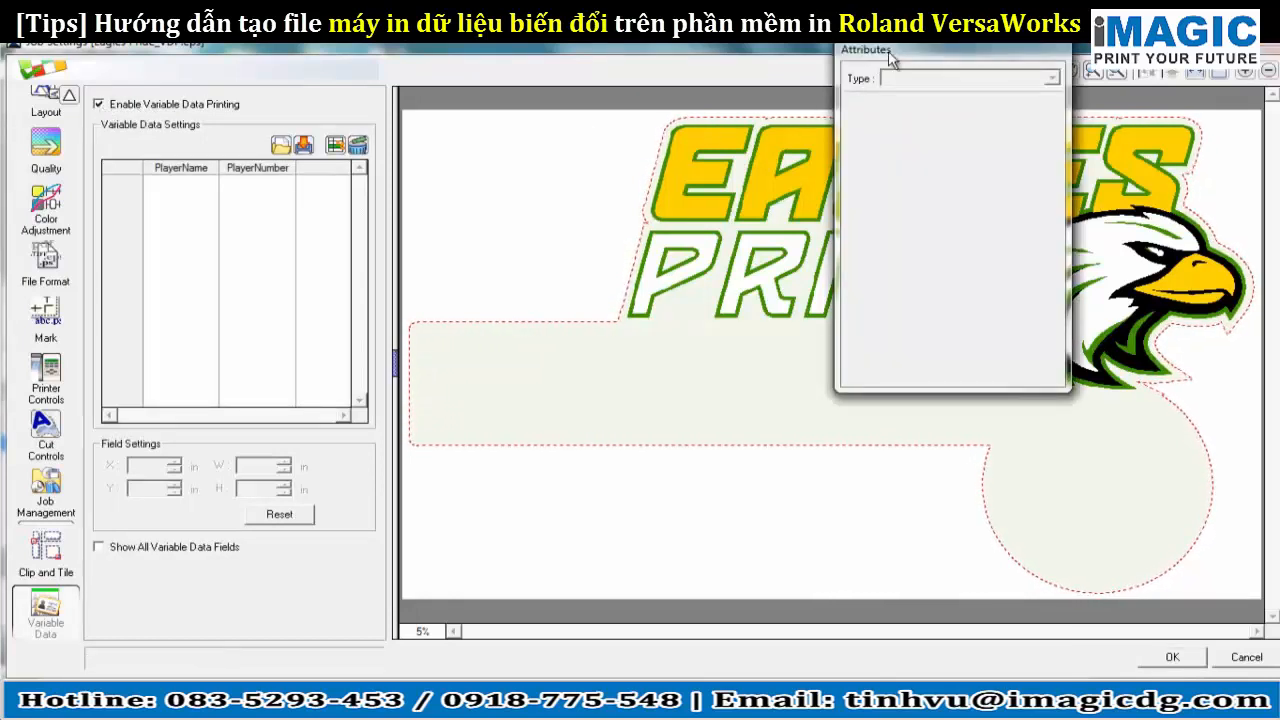
pyautogui.moveTo(916, 60); pyautogui.dragTo(162, 310)
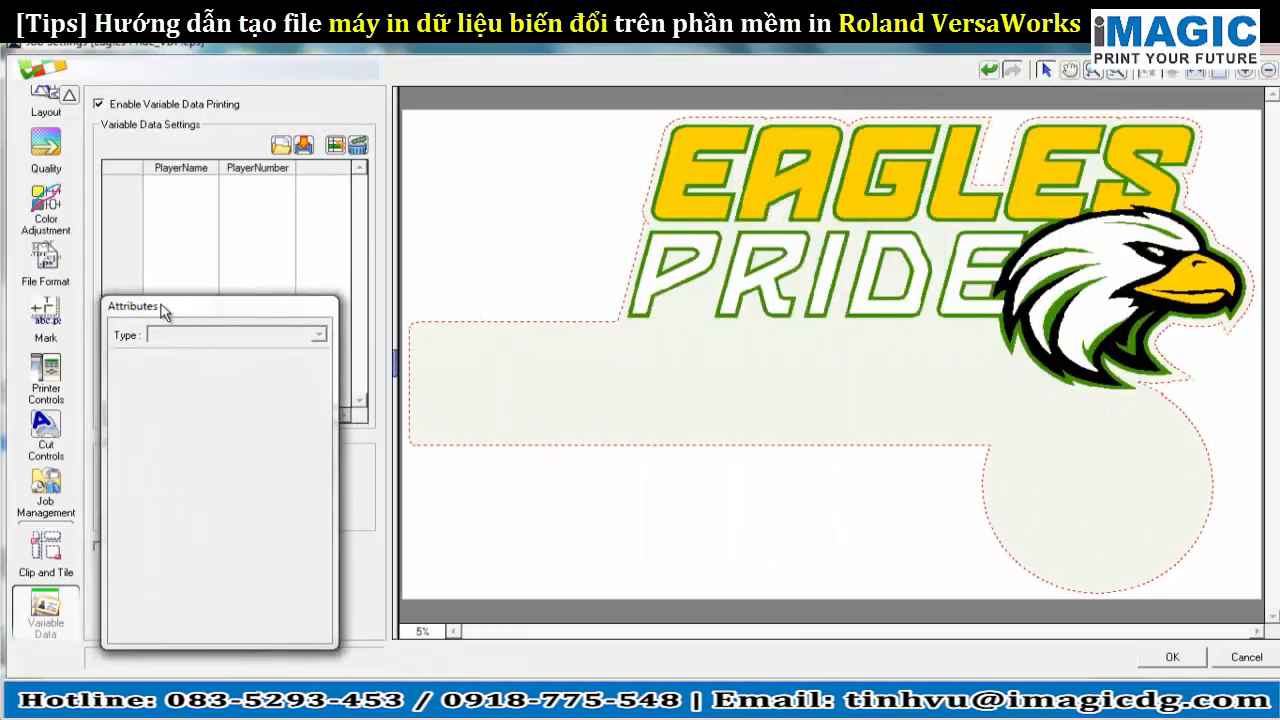
# Step: Load the Eagles CSV file from the Desktop as the job's variable data
pyautogui.click(282, 148)
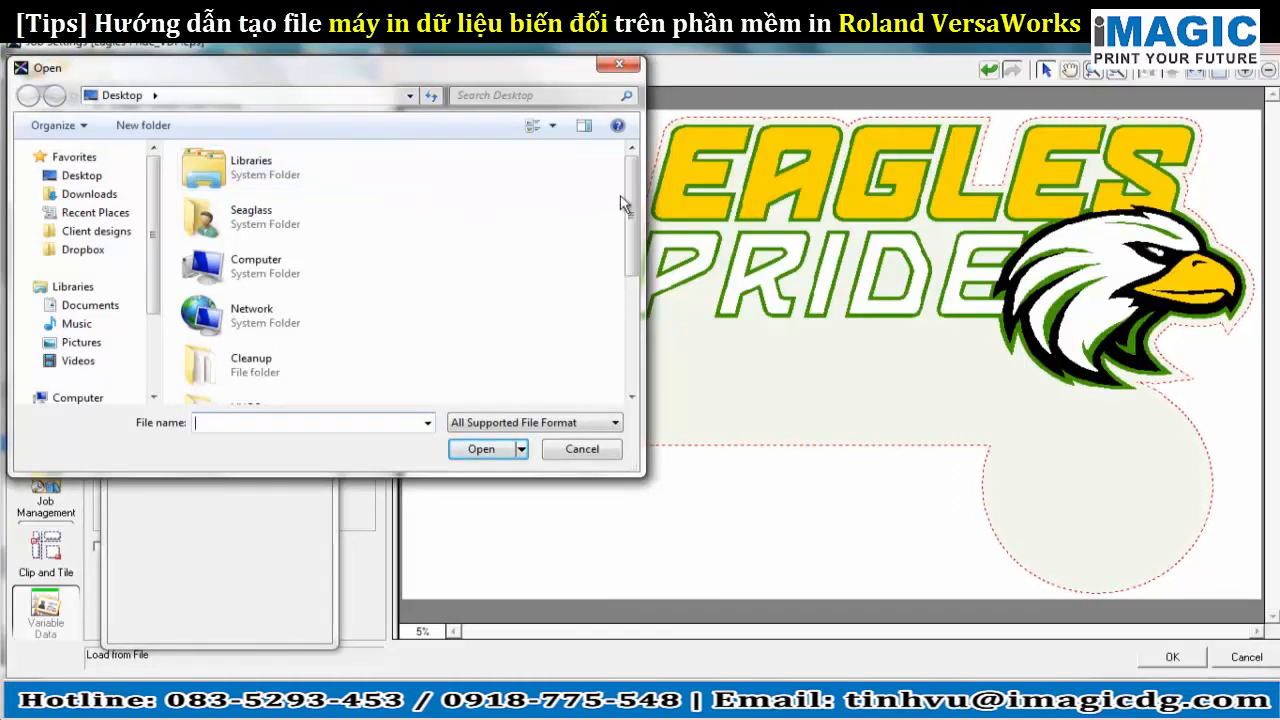
pyautogui.moveTo(627, 203); pyautogui.dragTo(635, 335)
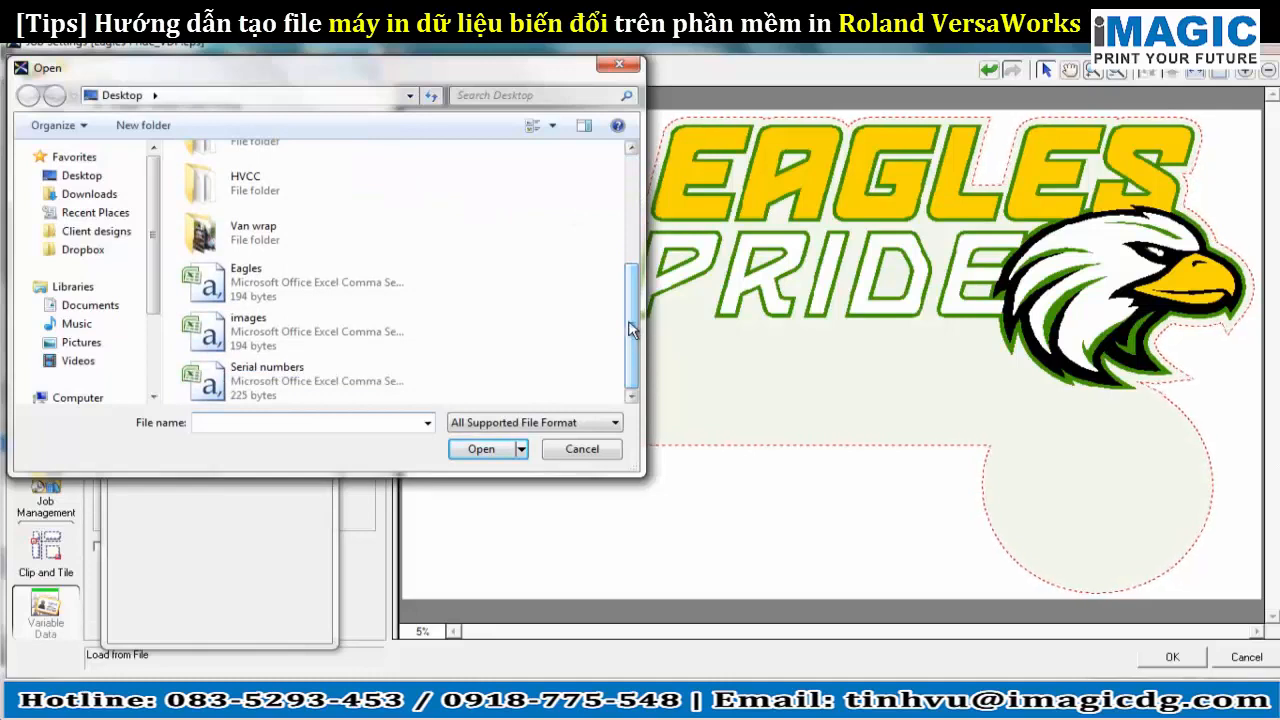
pyautogui.click(305, 289)
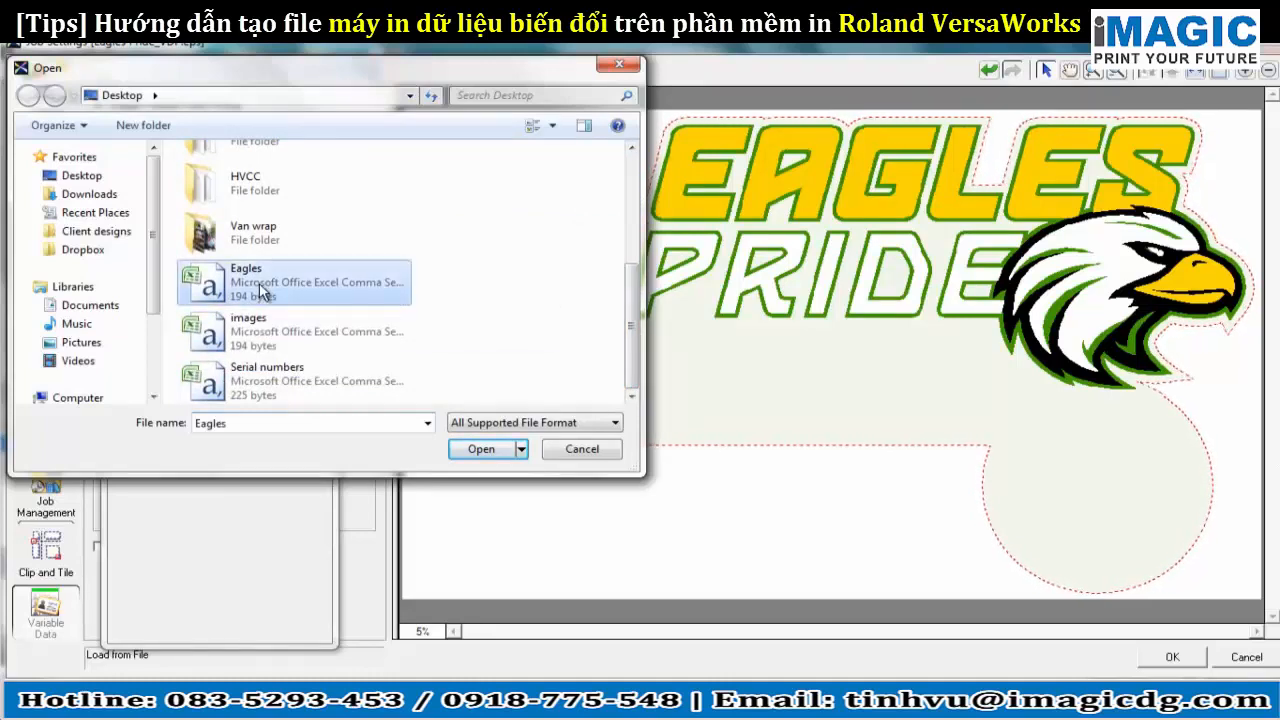
pyautogui.click(480, 449)
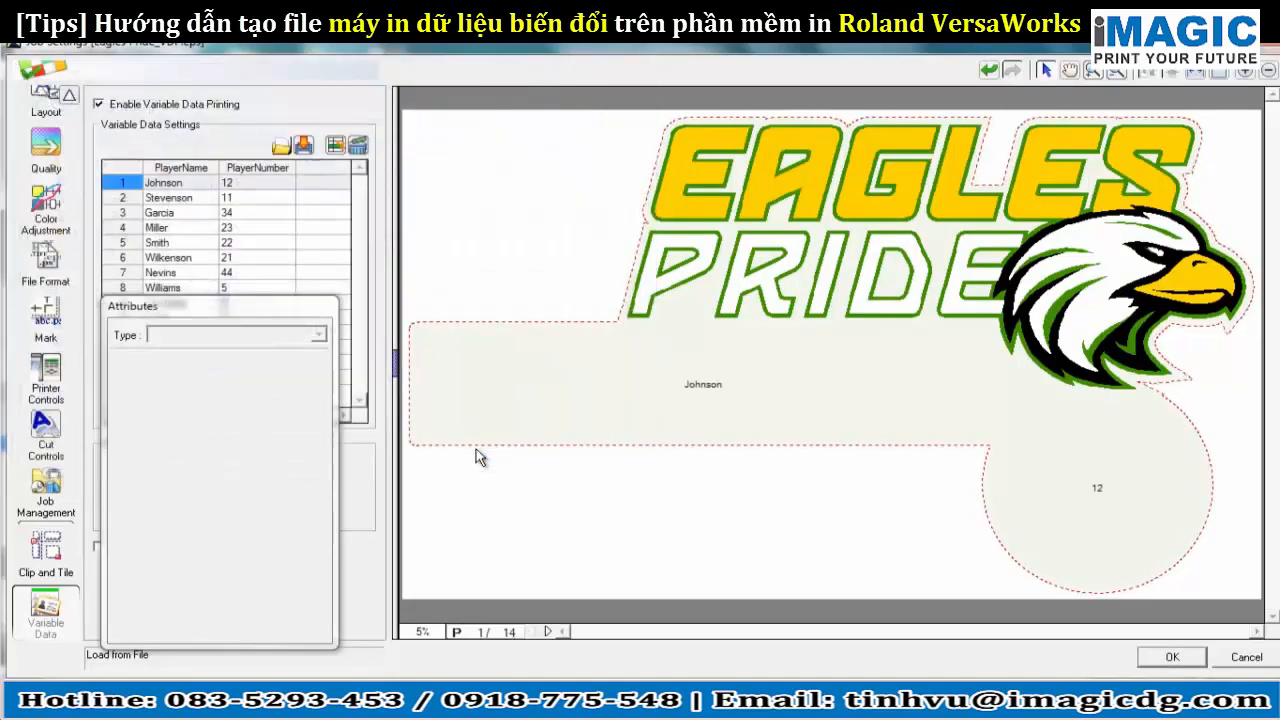
# Step: Uncover the data table and replace the surname in the first PlayerName record with another player's surname
pyautogui.moveTo(303, 320); pyautogui.dragTo(526, 324)
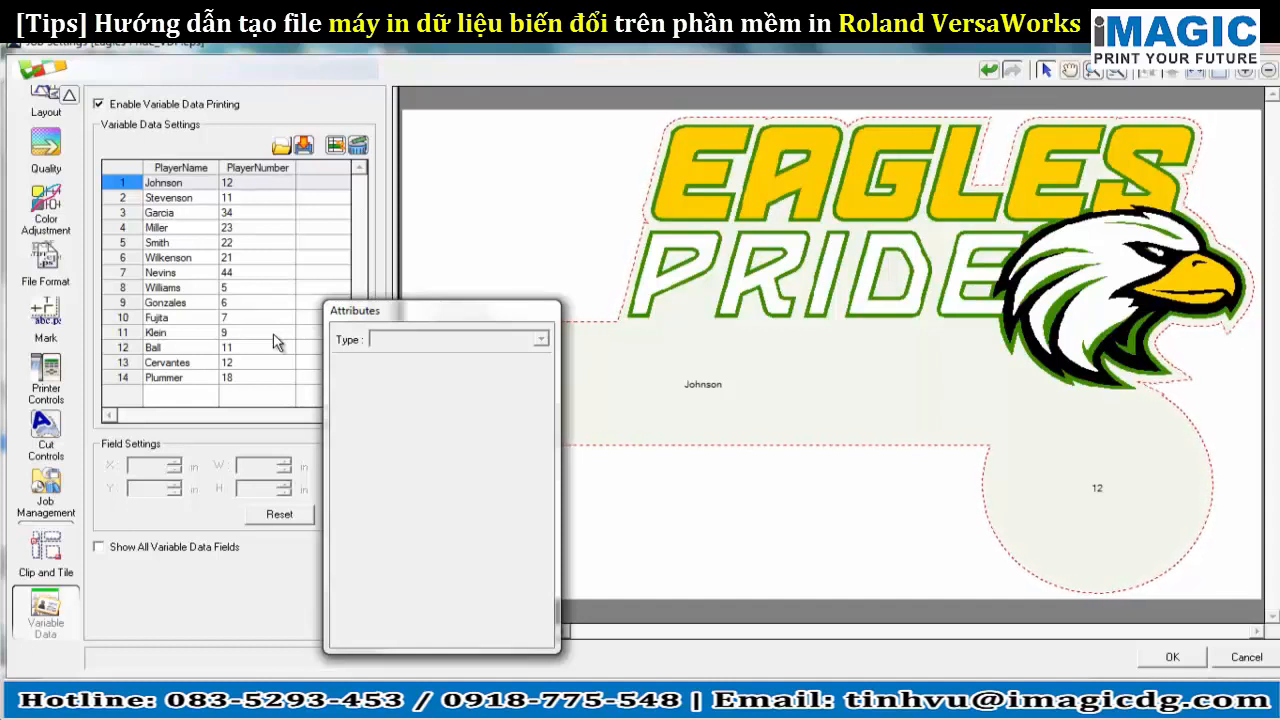
pyautogui.click(184, 184)
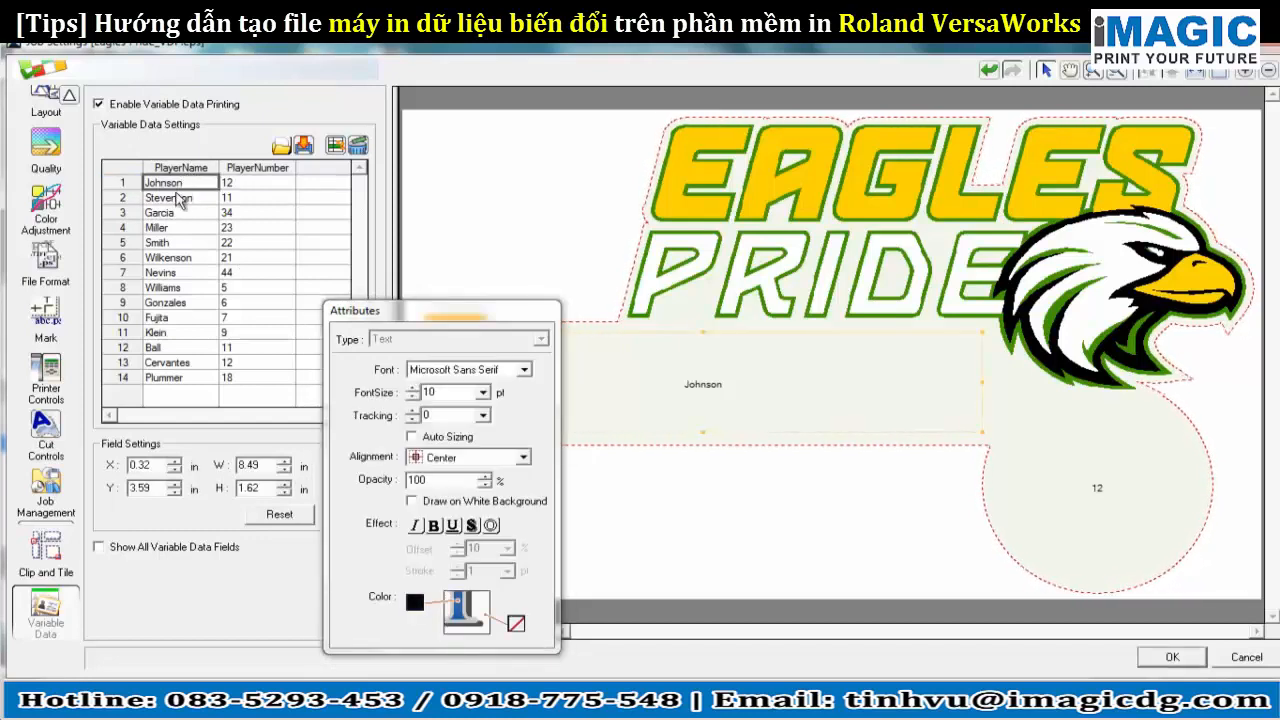
pyautogui.click(189, 186)
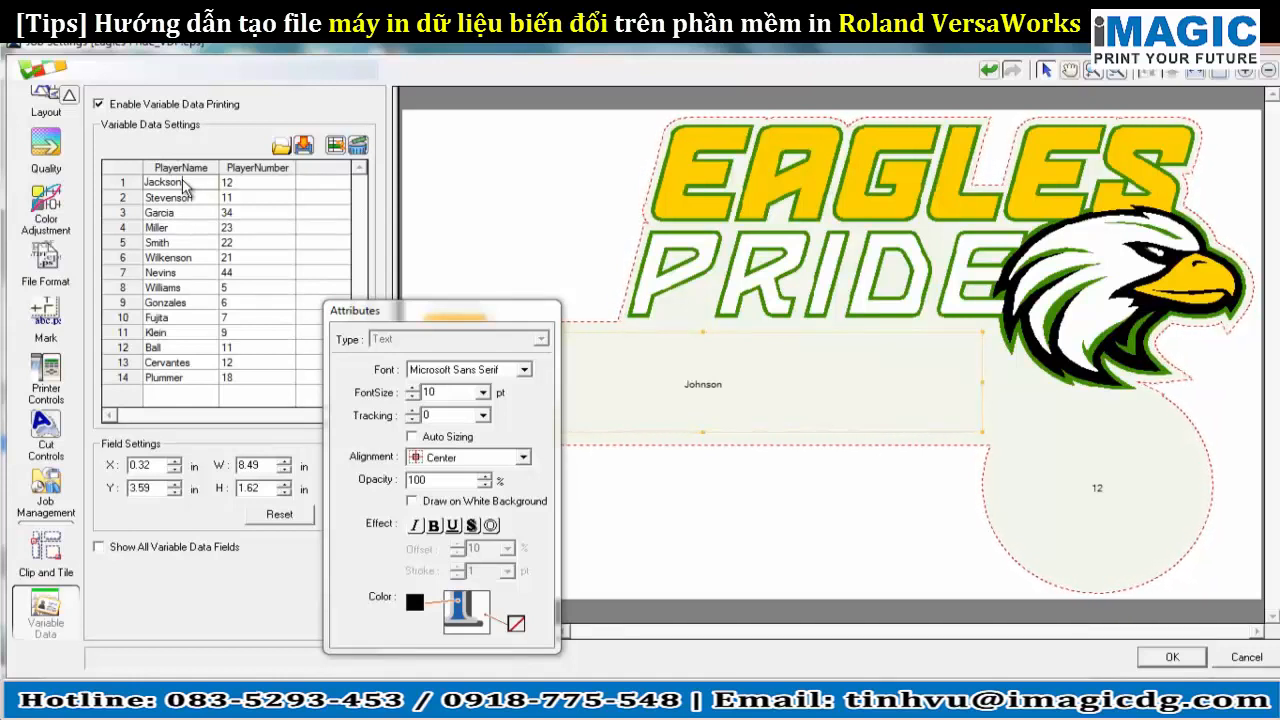
pyautogui.click(188, 181)
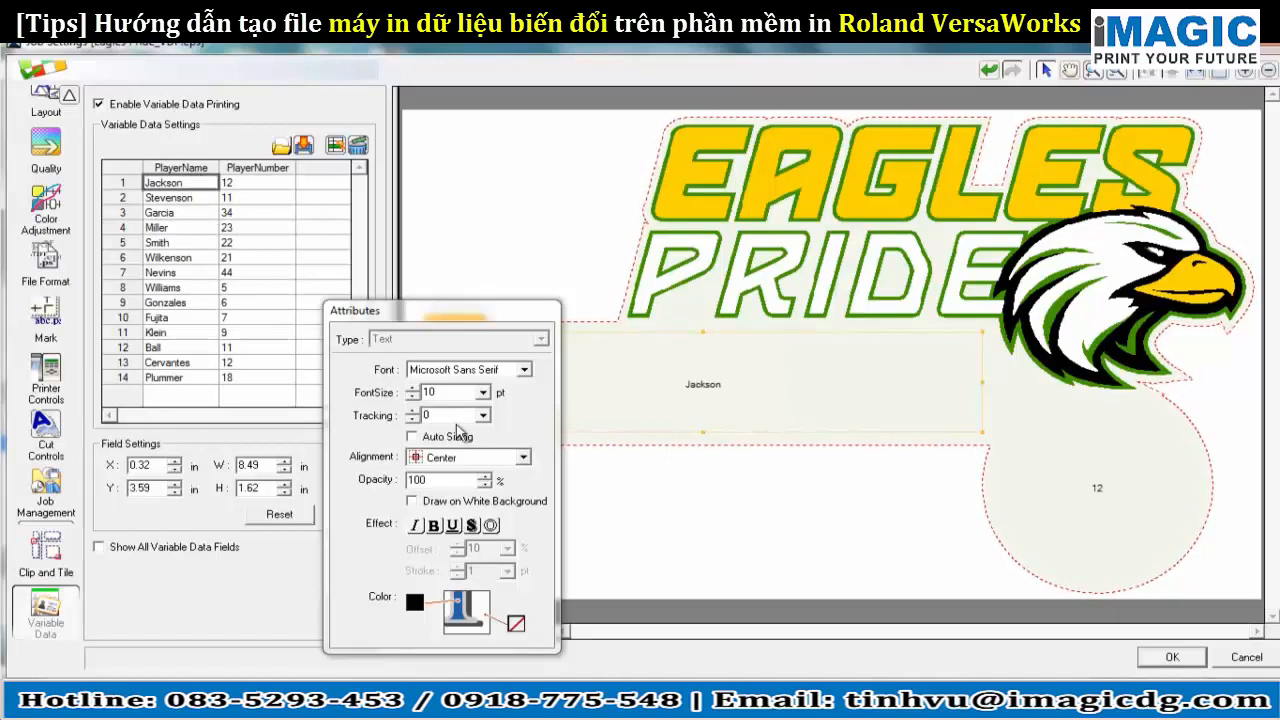
# Step: Format the whole PlayerName column as Text with font size 120 pt, tracking 10 and Auto Sizing enabled
pyautogui.click(199, 169)
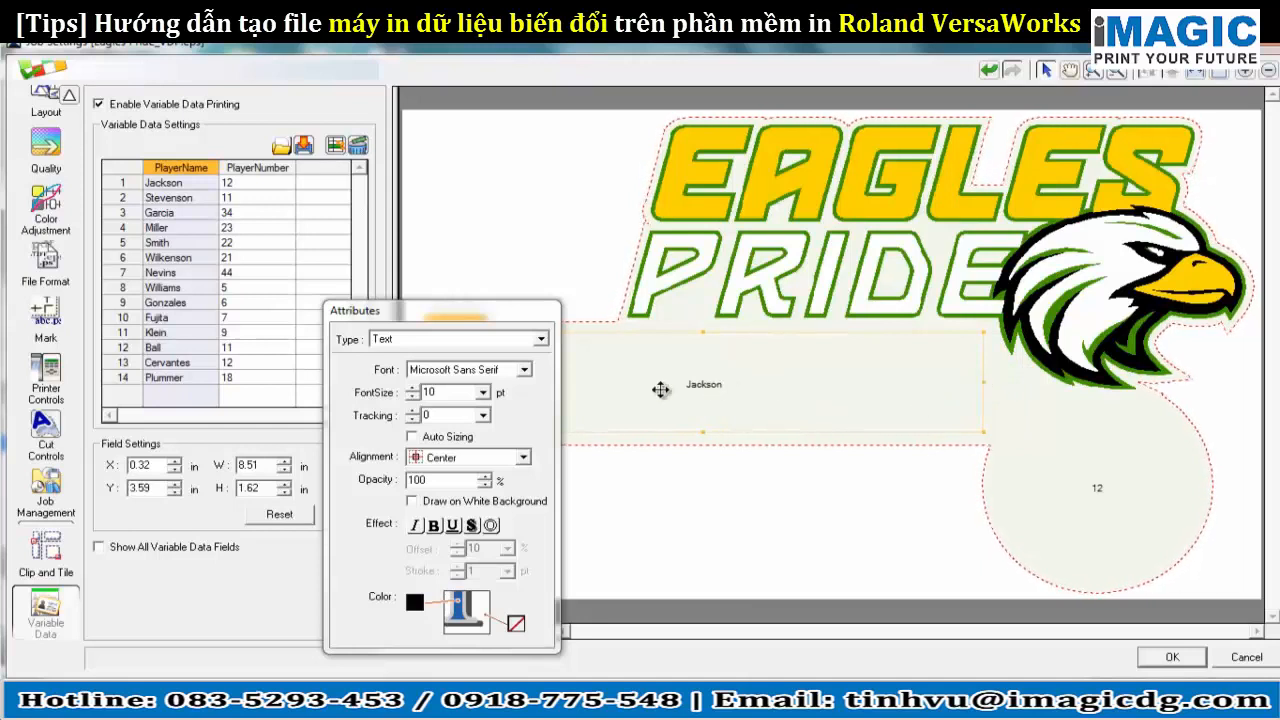
pyautogui.click(470, 344)
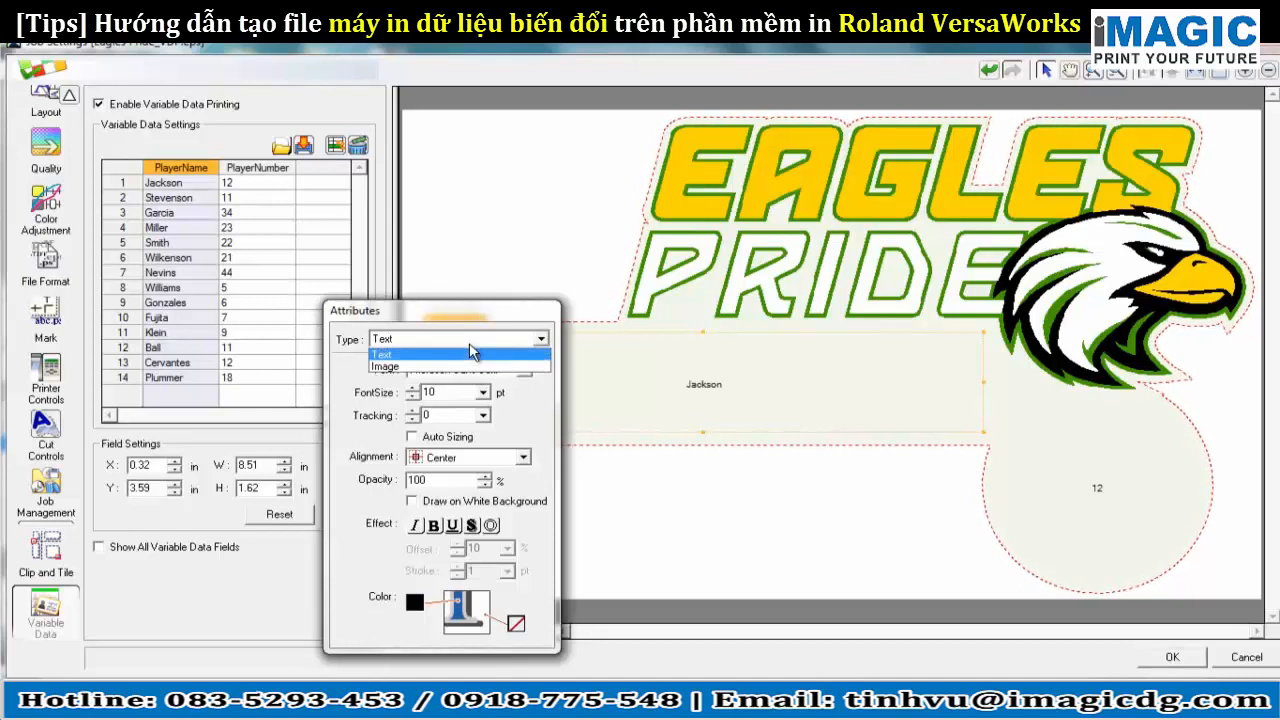
pyautogui.click(472, 342)
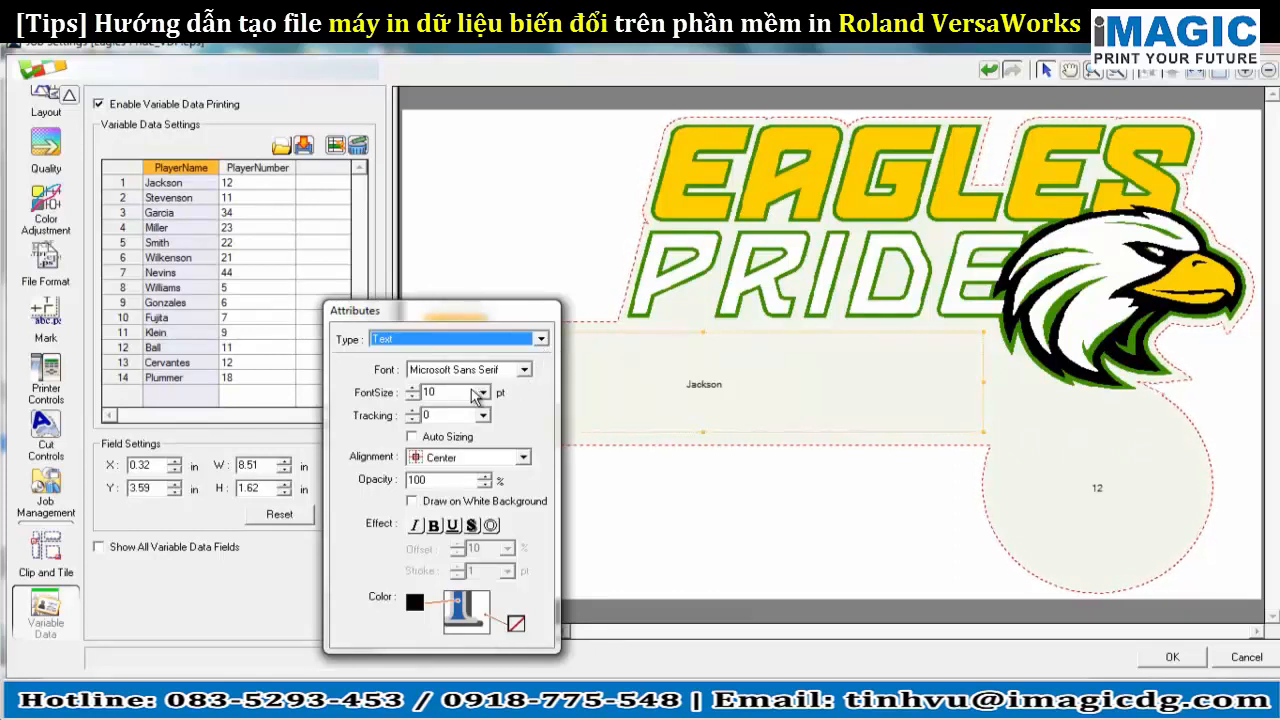
pyautogui.doubleClick(428, 393)
pyautogui.write('120')
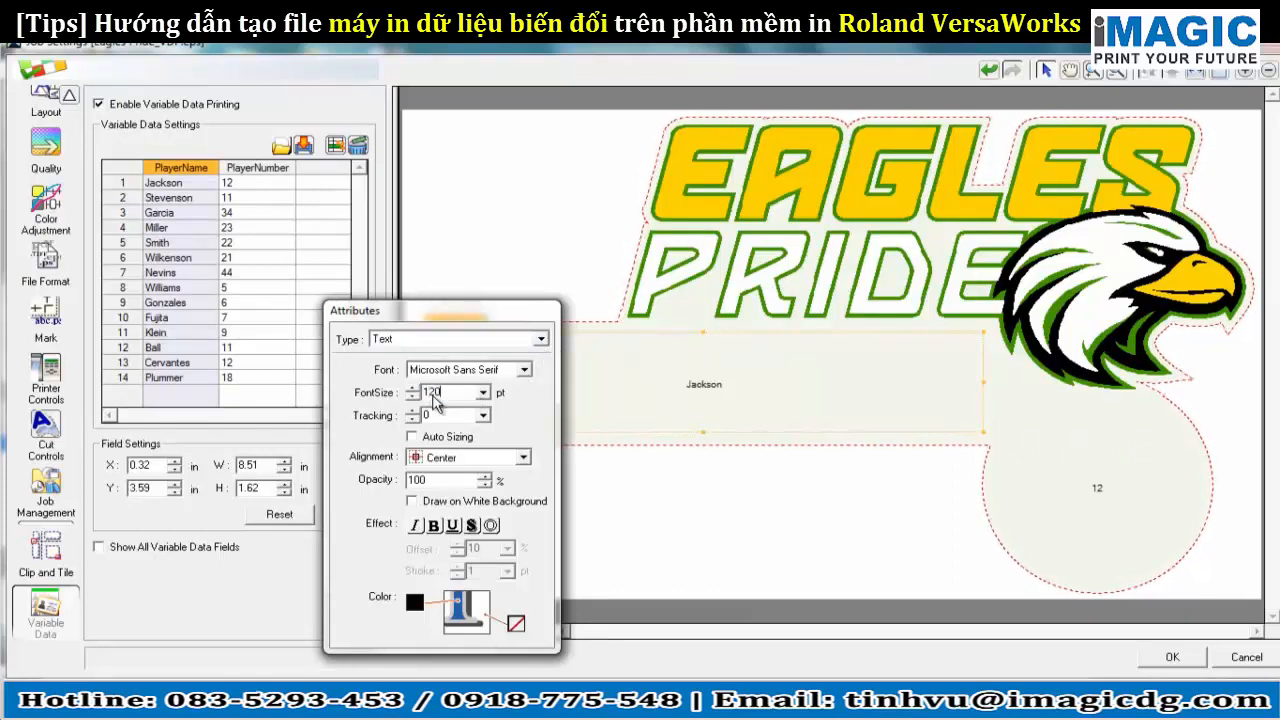
pyautogui.press('Return')
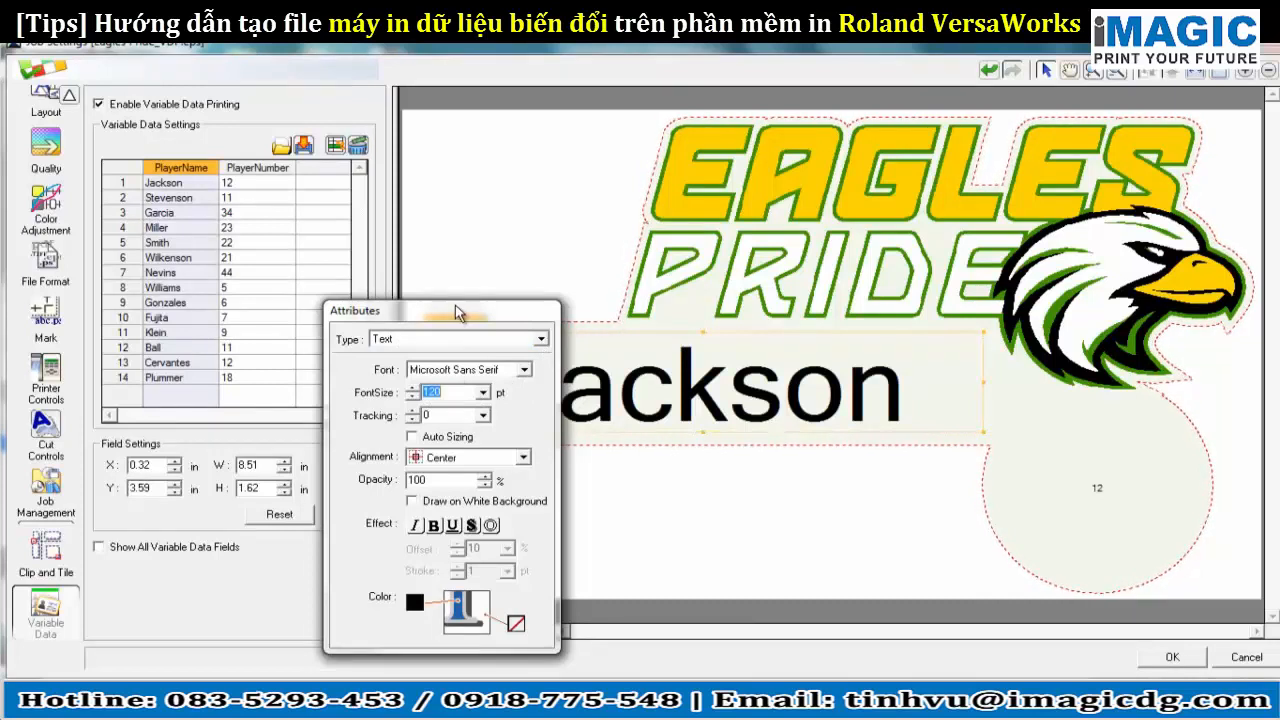
pyautogui.moveTo(454, 311); pyautogui.dragTo(260, 286)
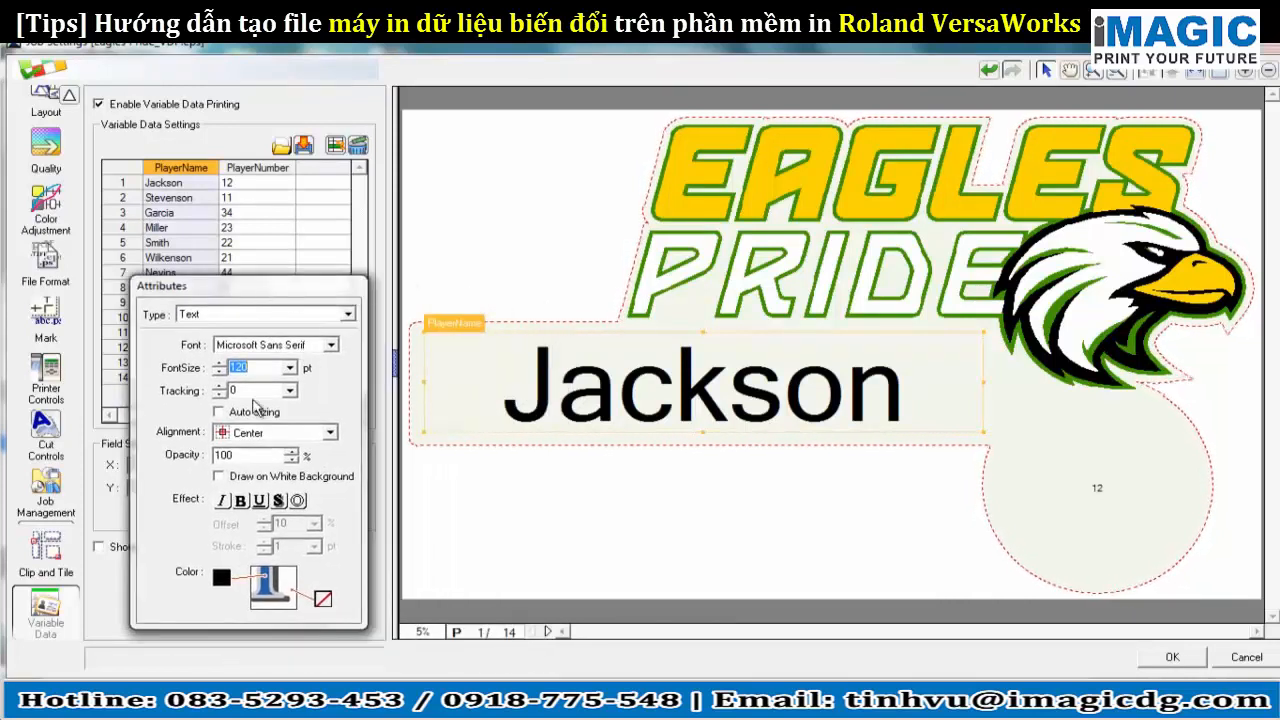
pyautogui.click(289, 390)
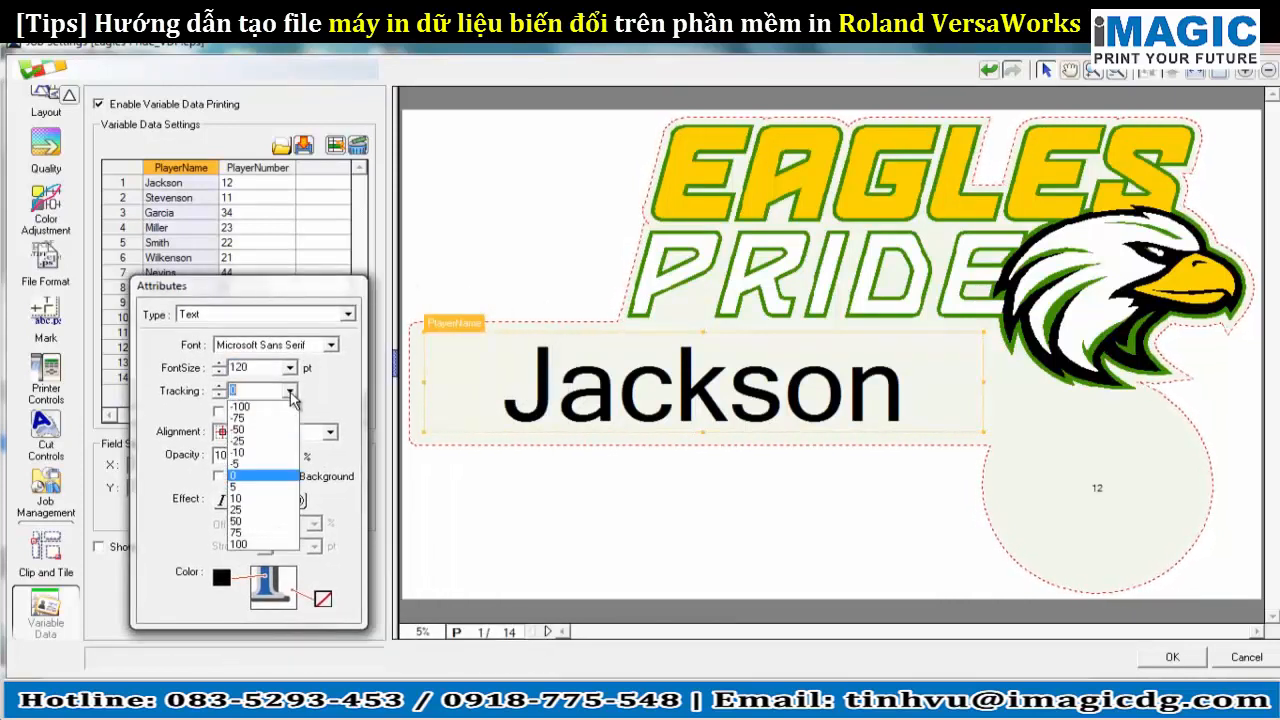
pyautogui.click(270, 497)
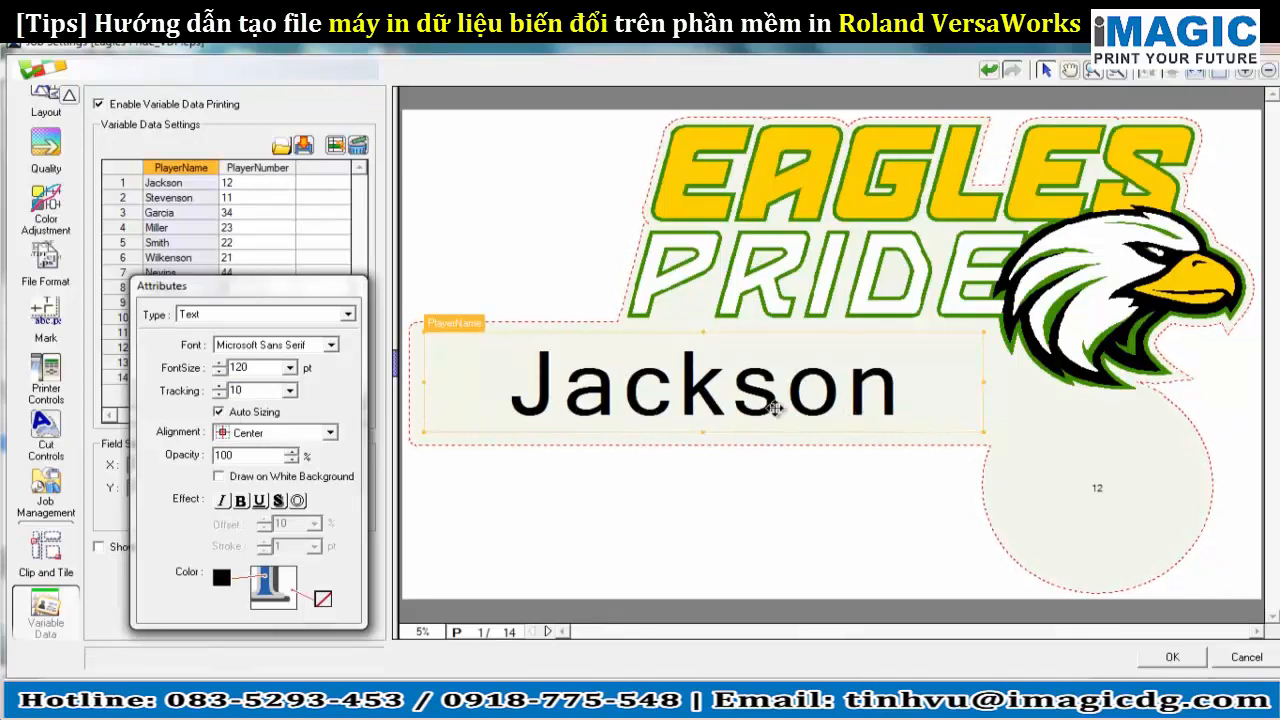
# Step: Preview the names in records 2 and 6, comparing record 6 with Auto Sizing off and on
pyautogui.click(190, 202)
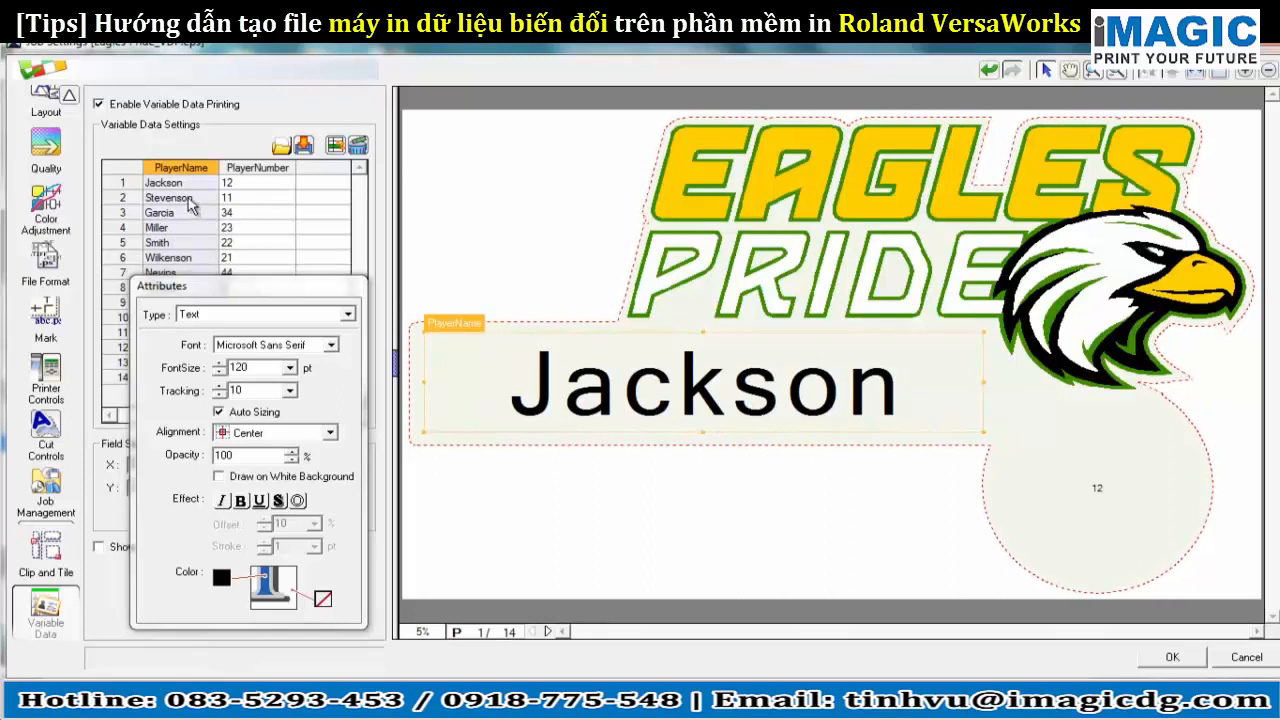
pyautogui.click(191, 259)
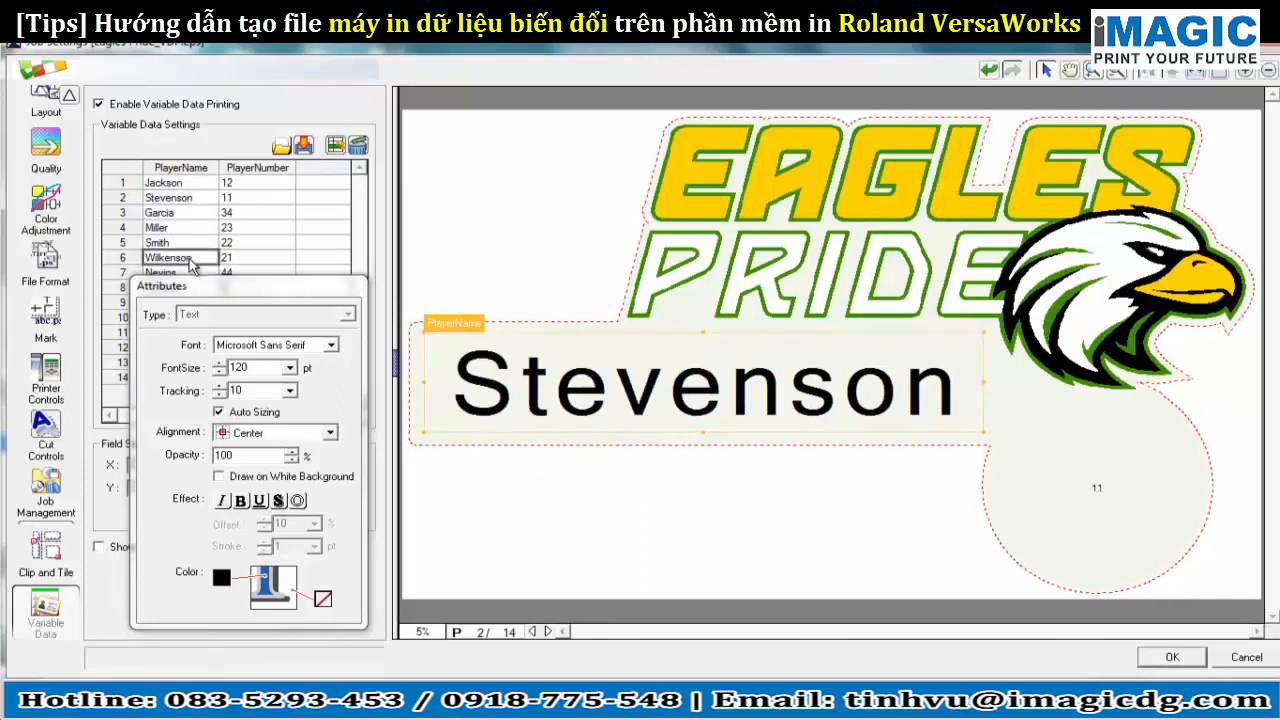
pyautogui.click(197, 200)
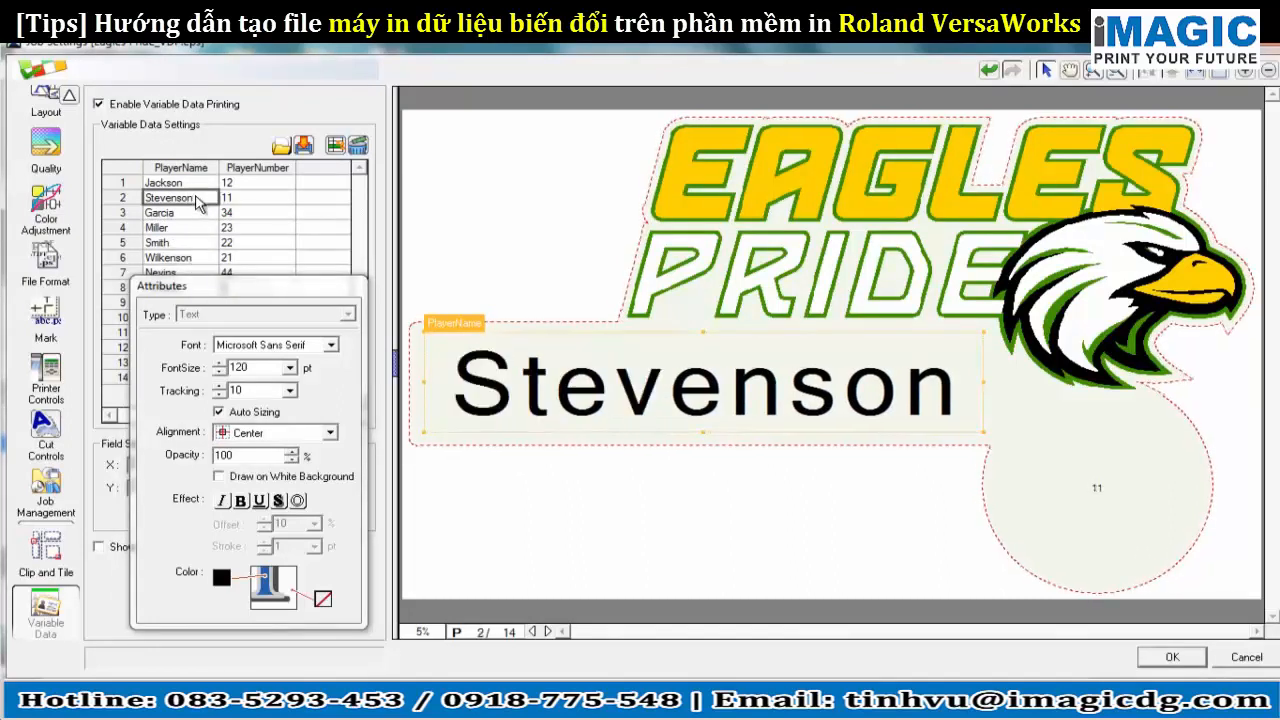
pyautogui.click(198, 170)
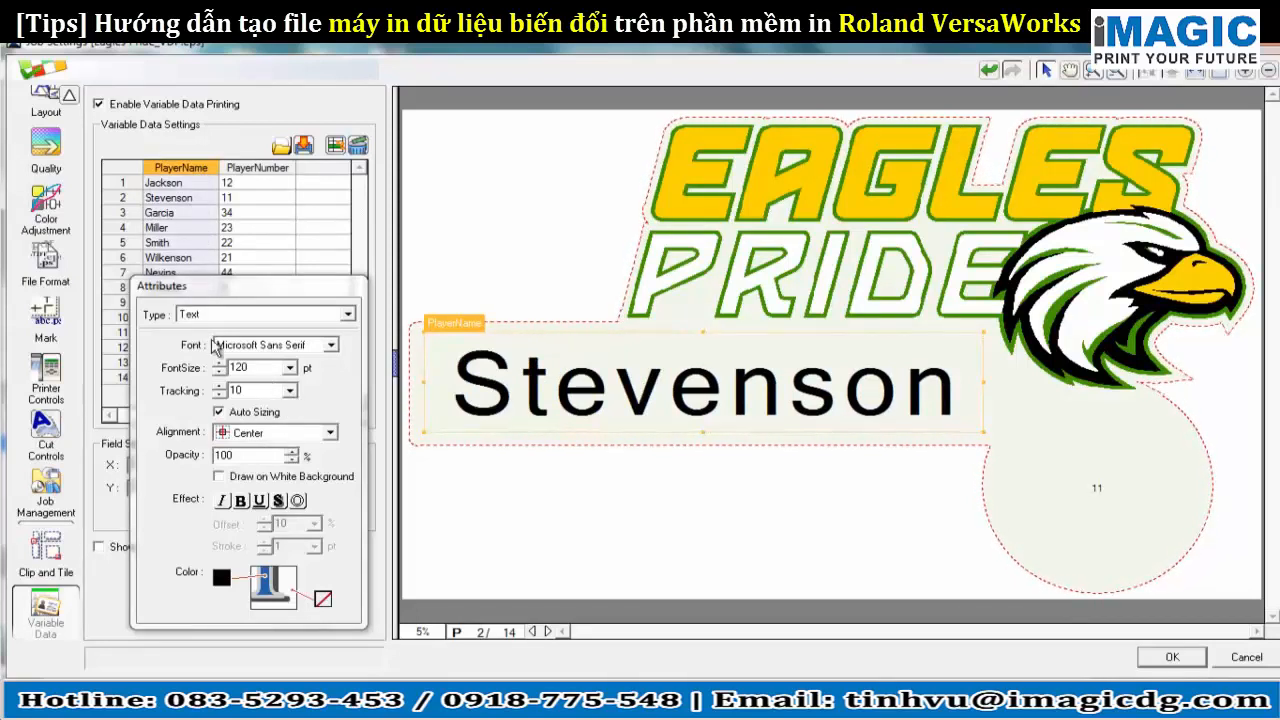
pyautogui.click(197, 258)
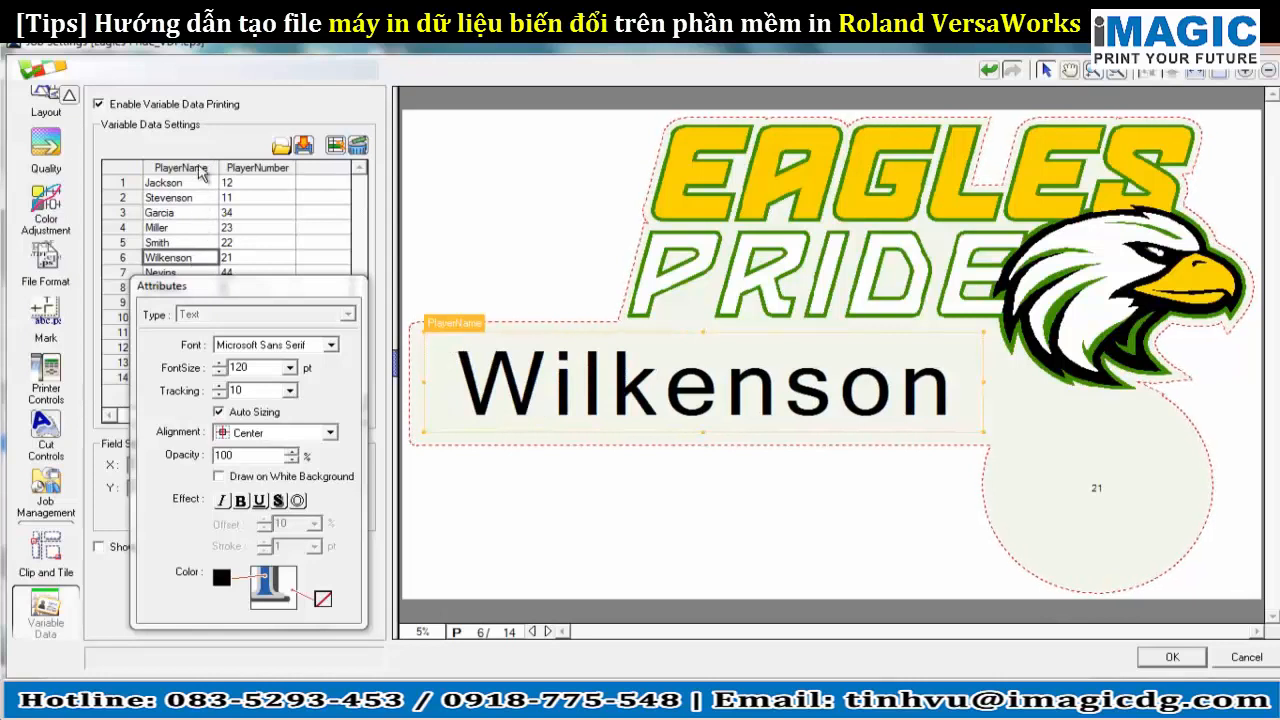
pyautogui.click(231, 417)
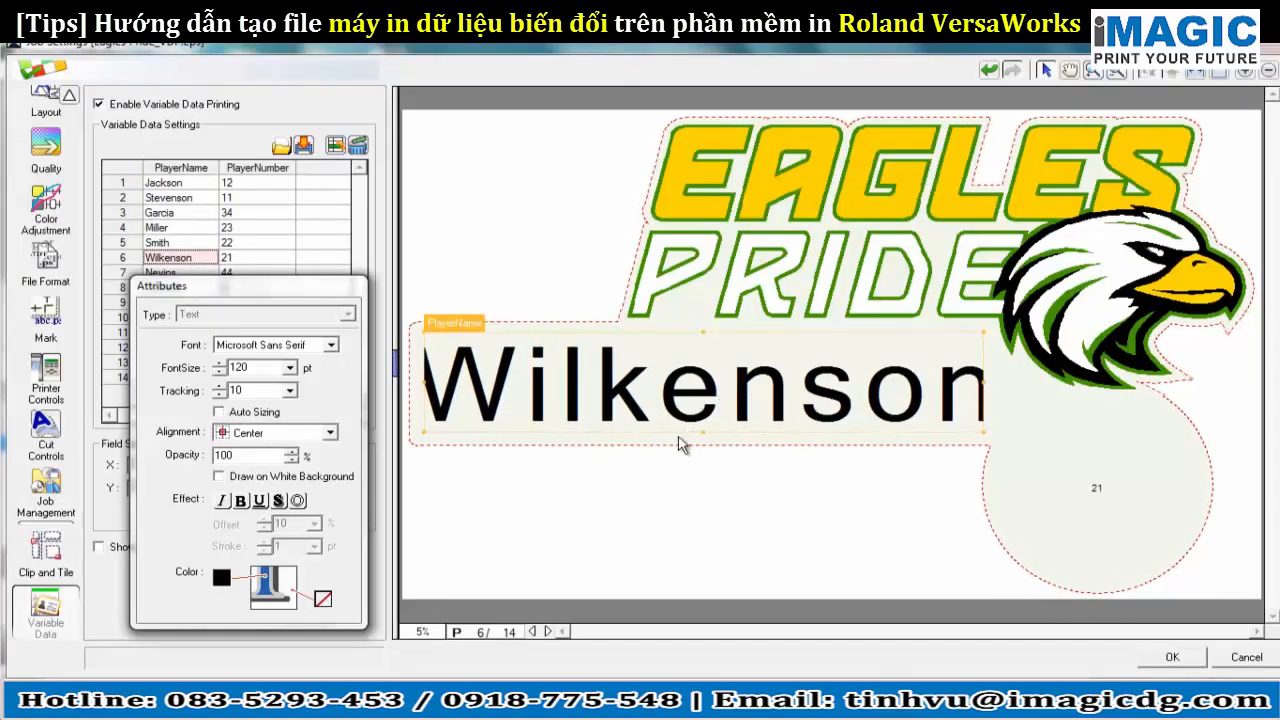
pyautogui.click(238, 411)
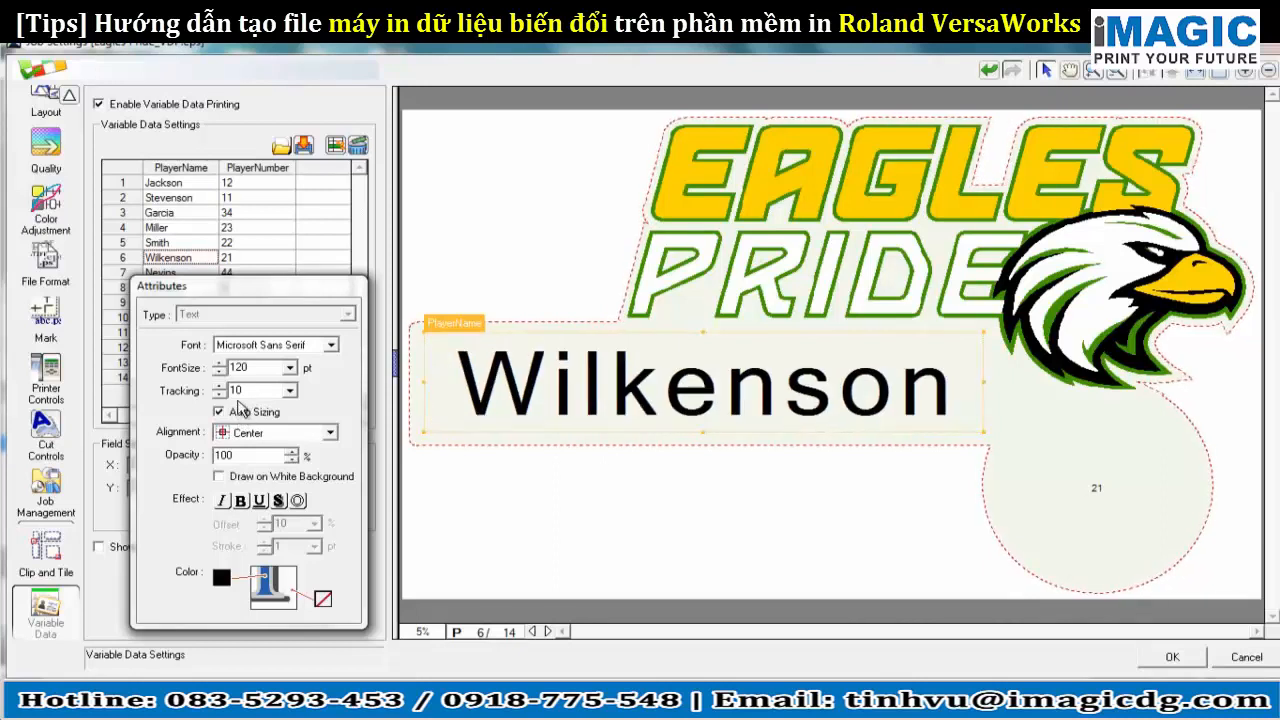
# Step: Select the whole PlayerName column and review its alignment options, keeping Center
pyautogui.click(204, 168)
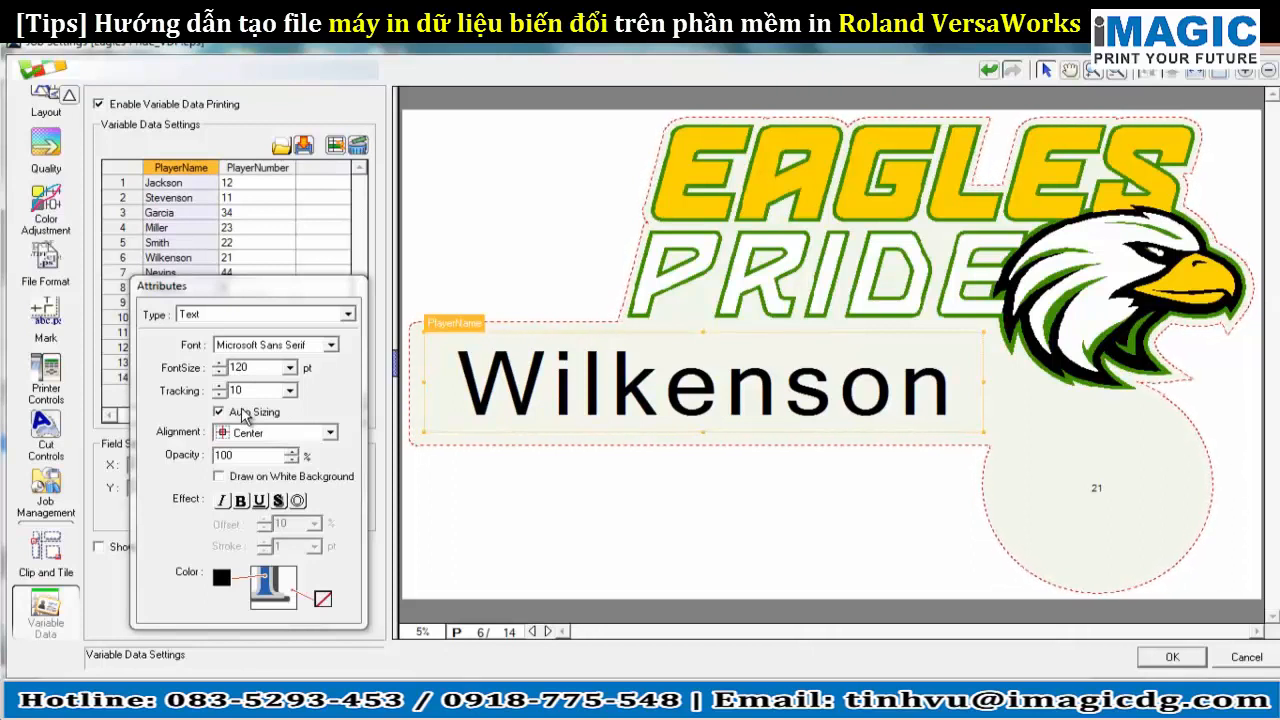
pyautogui.click(302, 436)
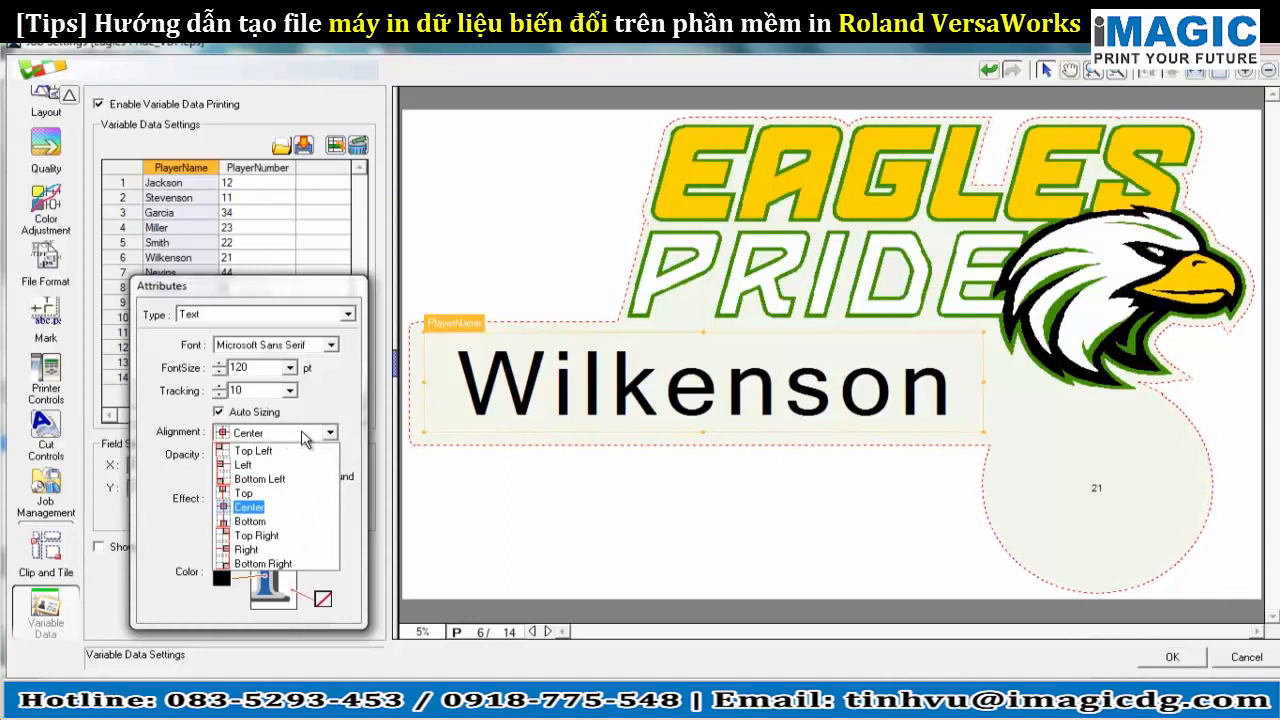
pyautogui.click(303, 436)
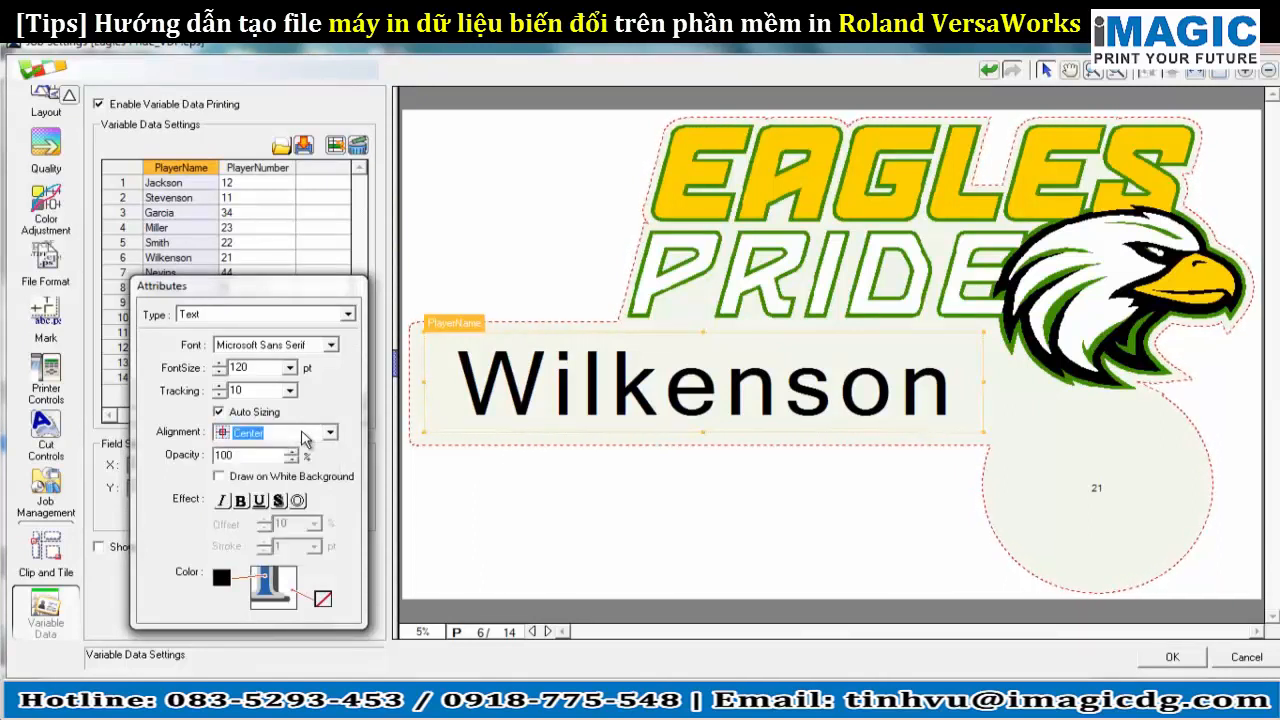
pyautogui.click(303, 436)
pyautogui.click(329, 431)
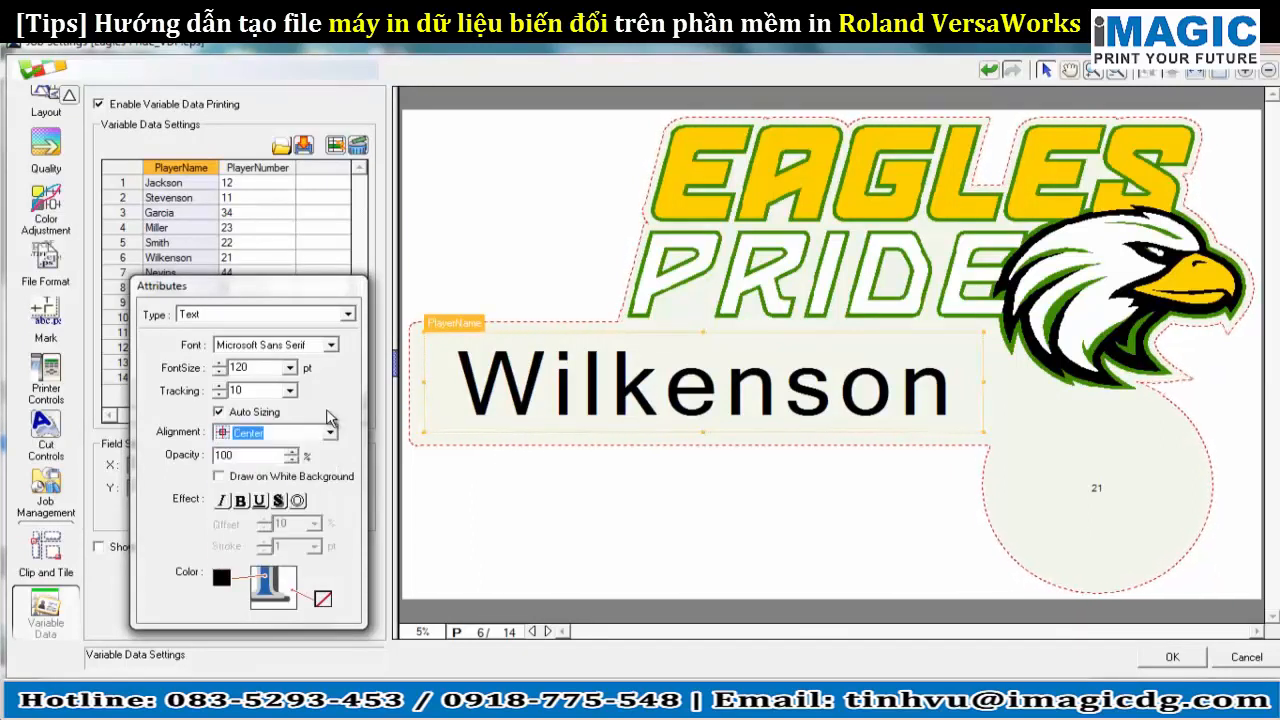
# Step: Try Draw on White Background by moving the PlayerName field over the artwork, undo the move, and disable the option
pyautogui.click(219, 477)
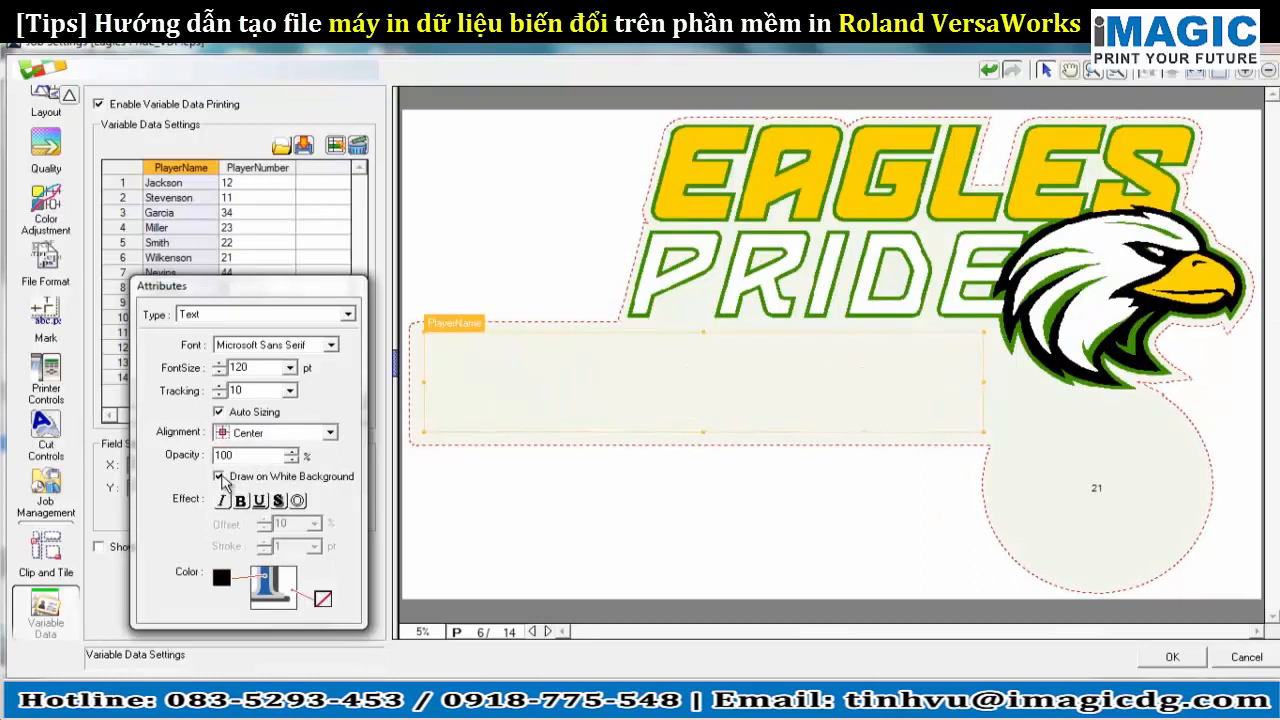
pyautogui.moveTo(614, 397); pyautogui.dragTo(827, 264)
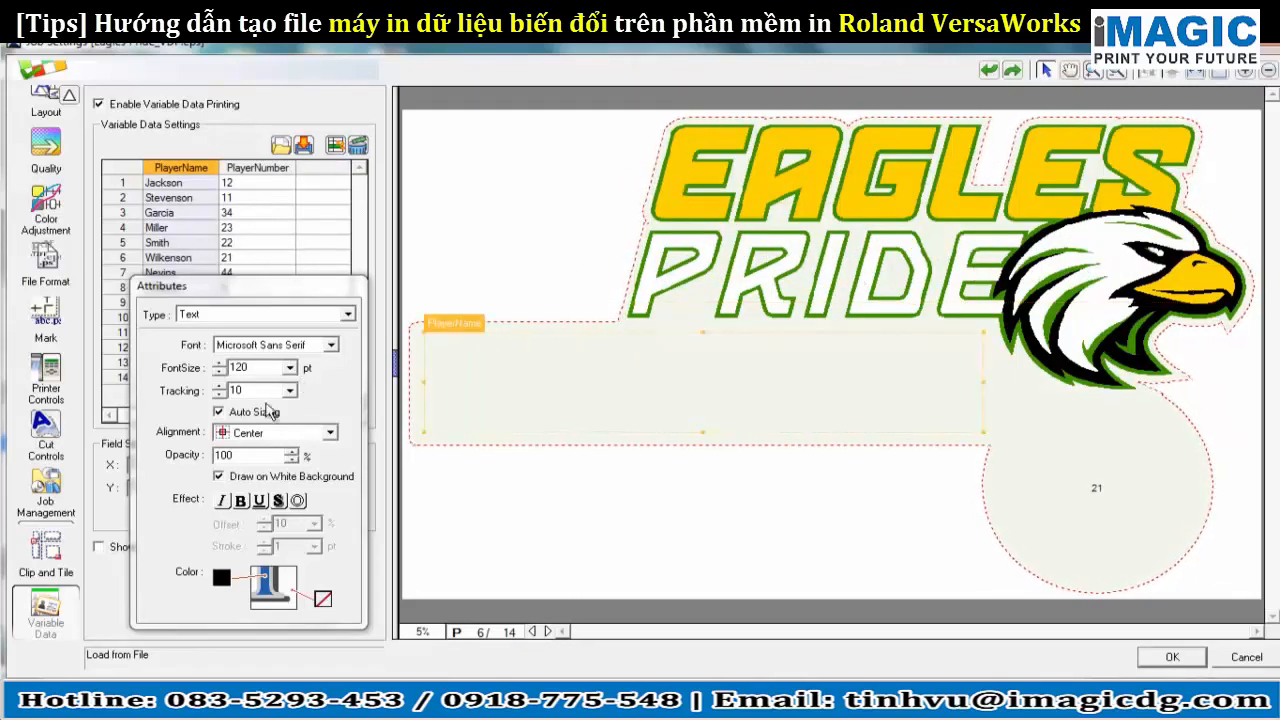
pyautogui.click(219, 477)
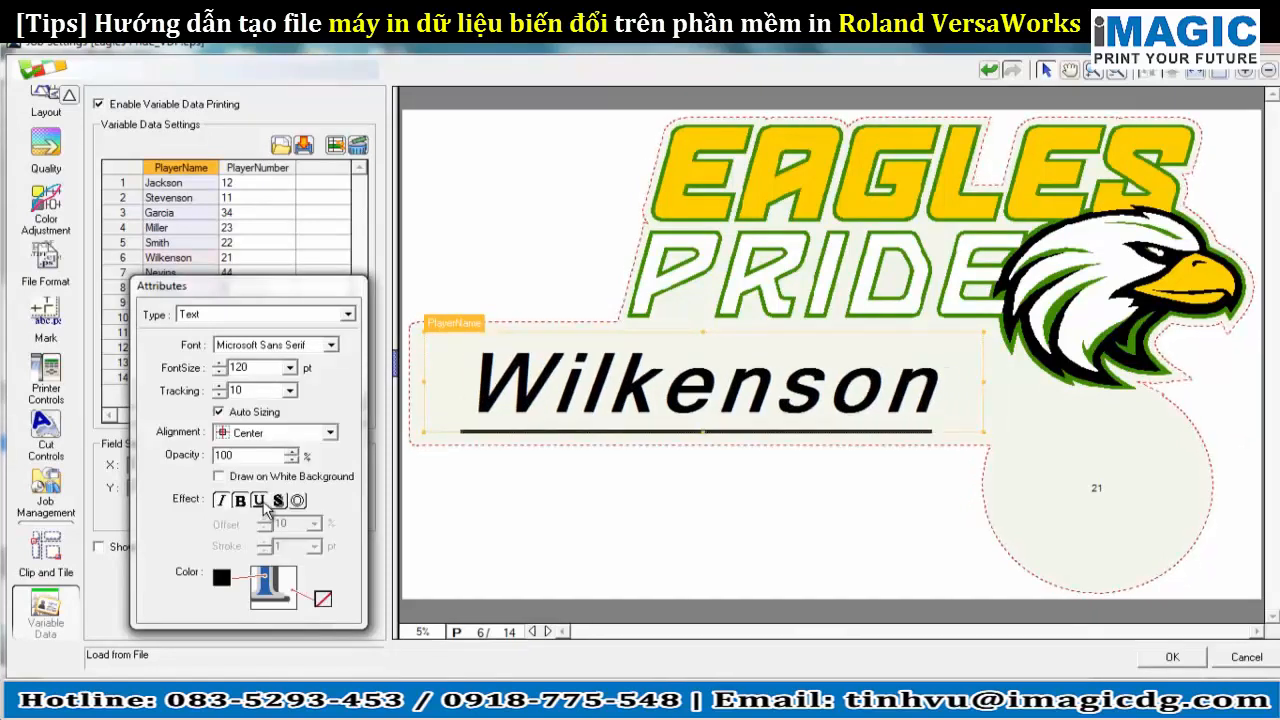
# Step: Remove the underline from the PlayerName text and add a shadow coloured RGB 103, 25, 255
pyautogui.click(261, 502)
pyautogui.click(279, 501)
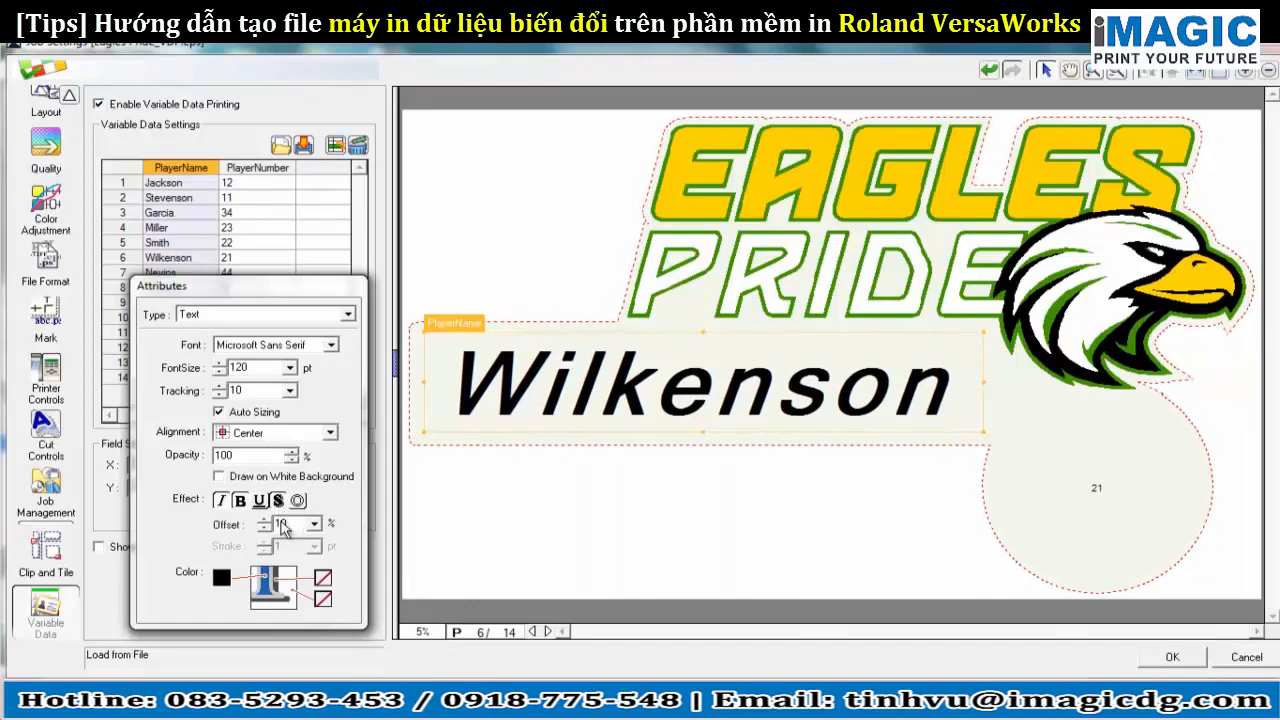
pyautogui.click(322, 580)
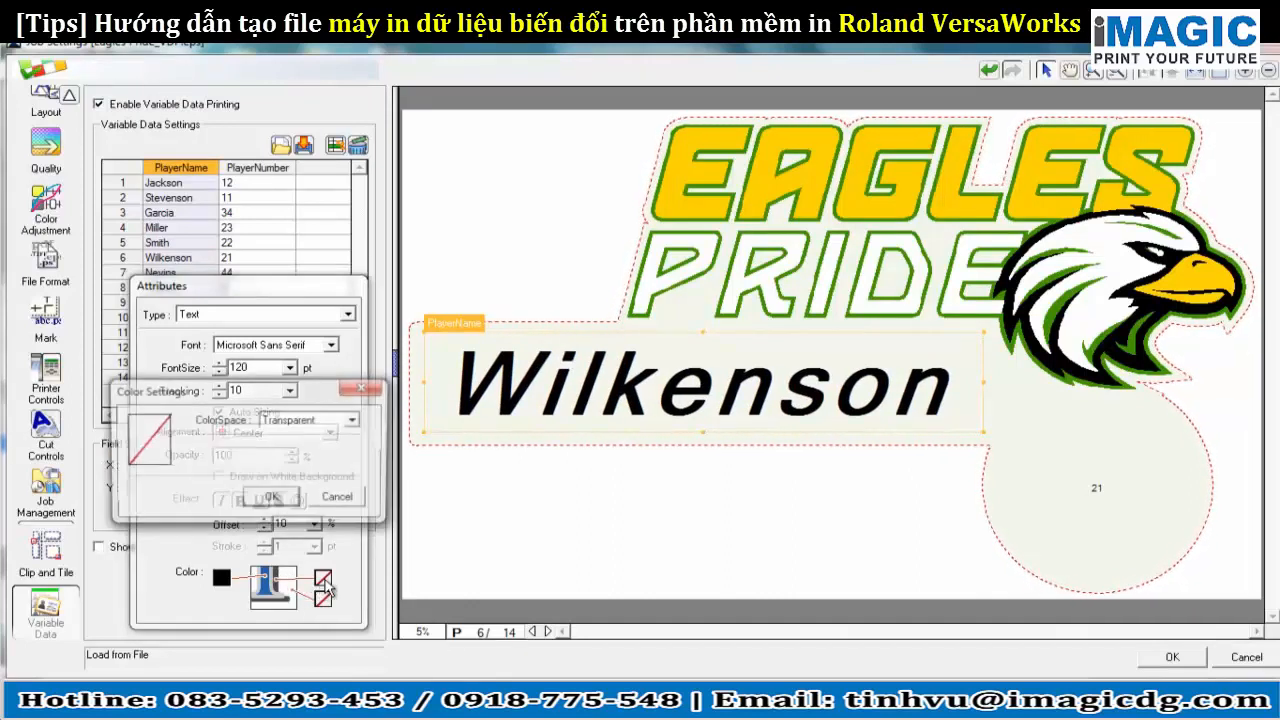
pyautogui.click(357, 420)
pyautogui.click(347, 438)
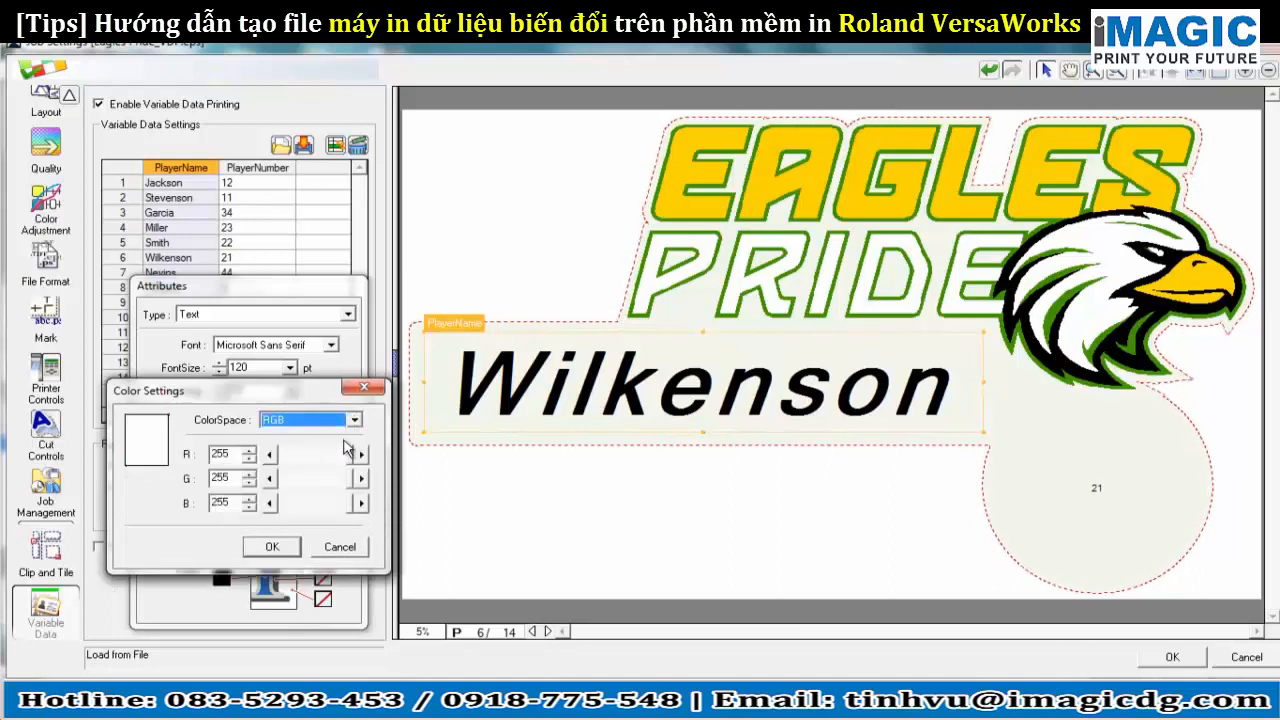
pyautogui.moveTo(347, 458); pyautogui.dragTo(290, 487)
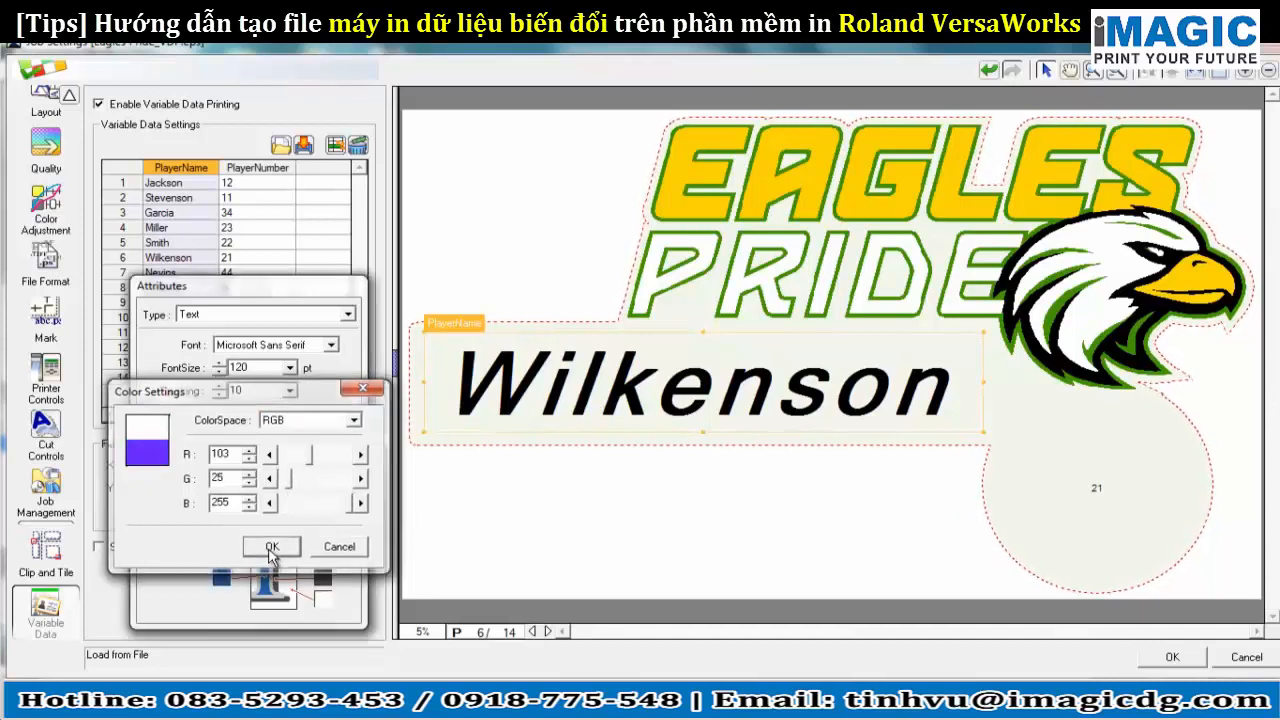
pyautogui.click(272, 546)
# Step: Set the PlayerName shadow offset to 5% and try the outline effect, switching it off again
pyautogui.click(314, 524)
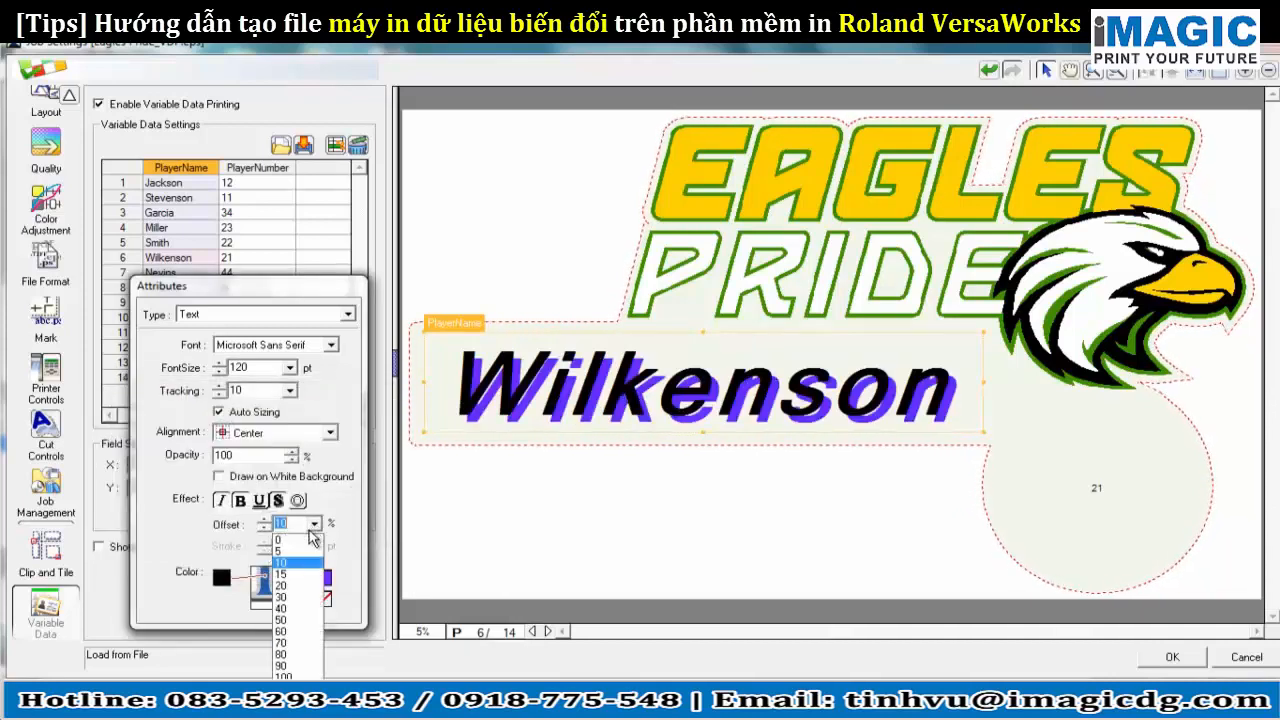
pyautogui.click(303, 543)
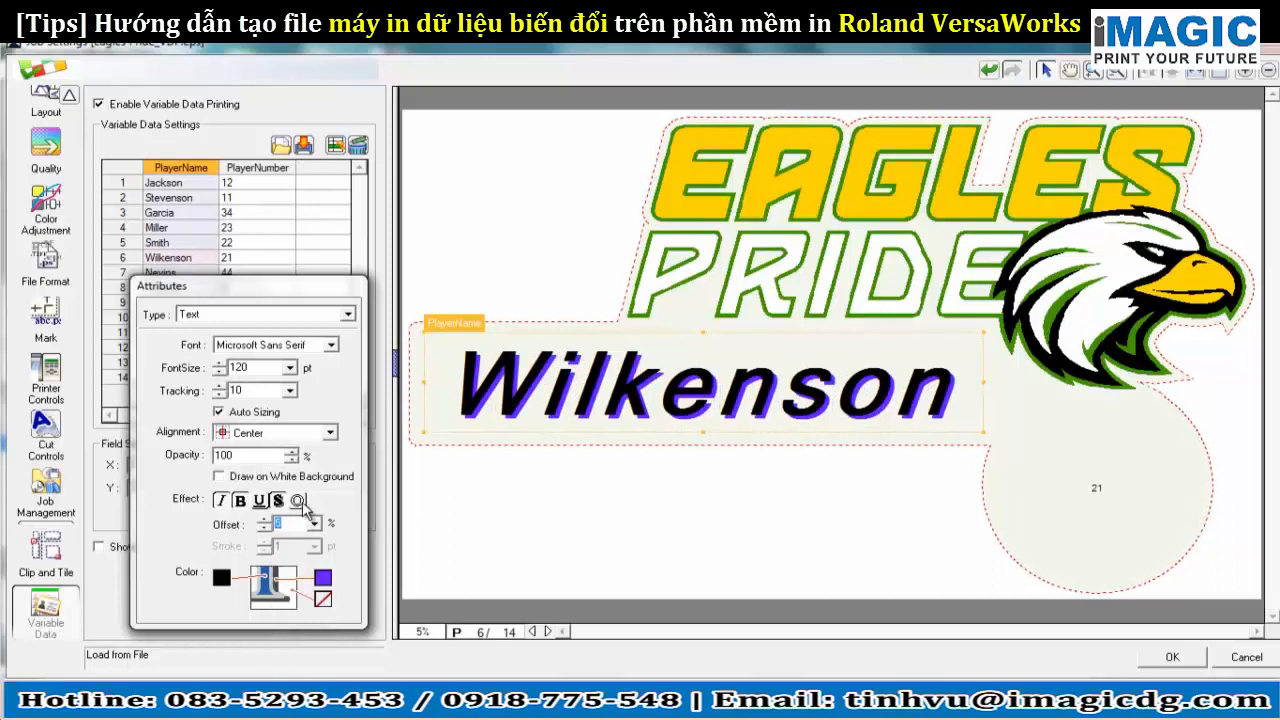
pyautogui.click(299, 502)
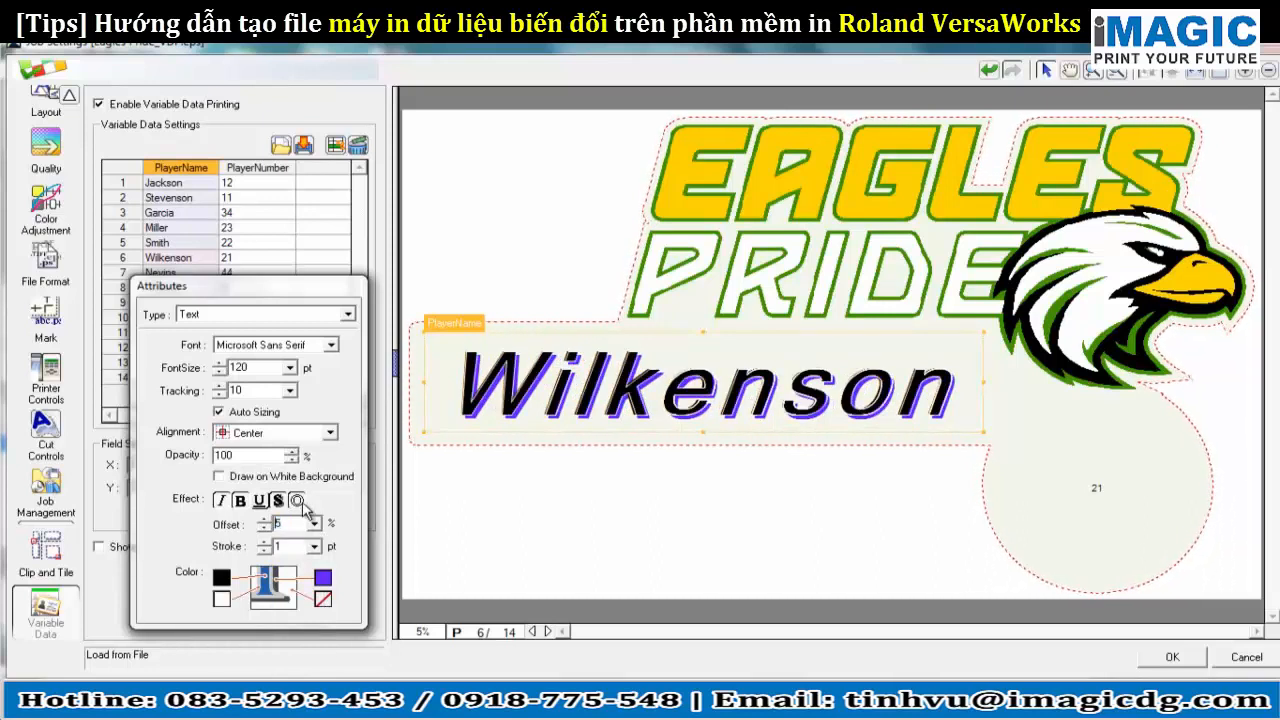
pyautogui.click(298, 501)
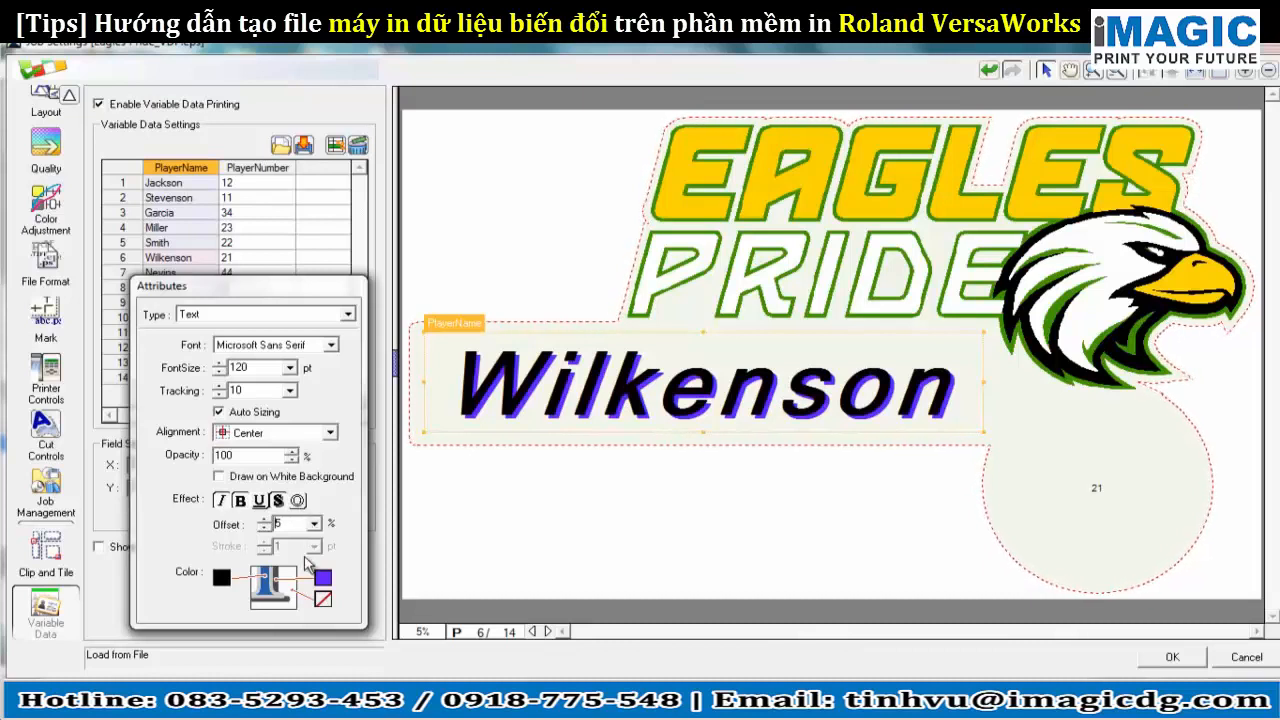
# Step: Try a cyan RGB background colour behind the PlayerName text
pyautogui.click(322, 600)
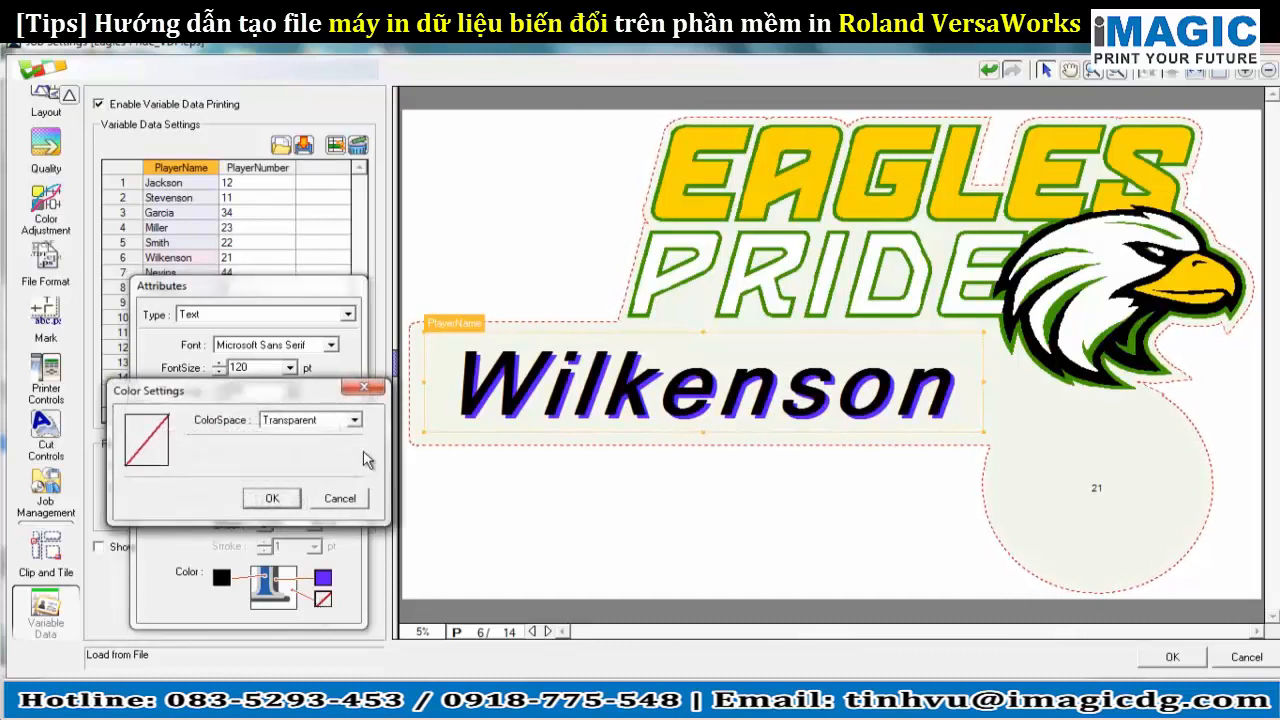
pyautogui.click(353, 420)
pyautogui.click(326, 438)
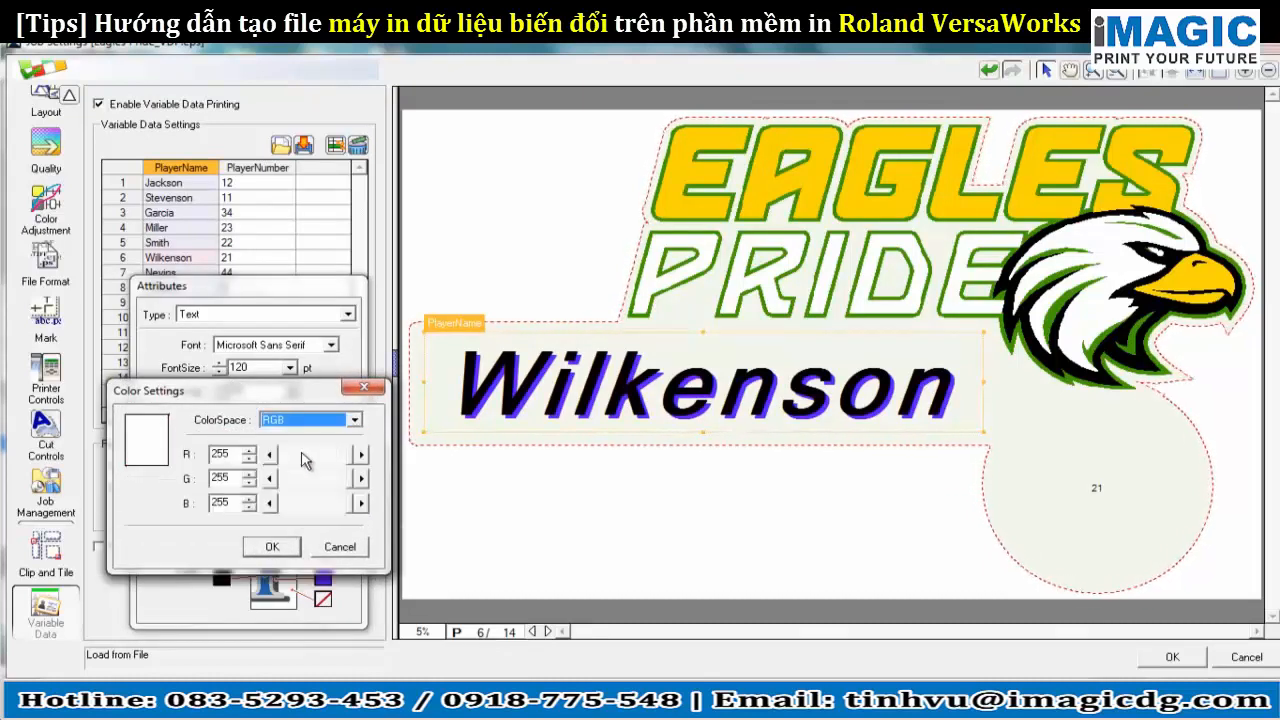
pyautogui.click(308, 458)
pyautogui.click(311, 459)
pyautogui.click(311, 460)
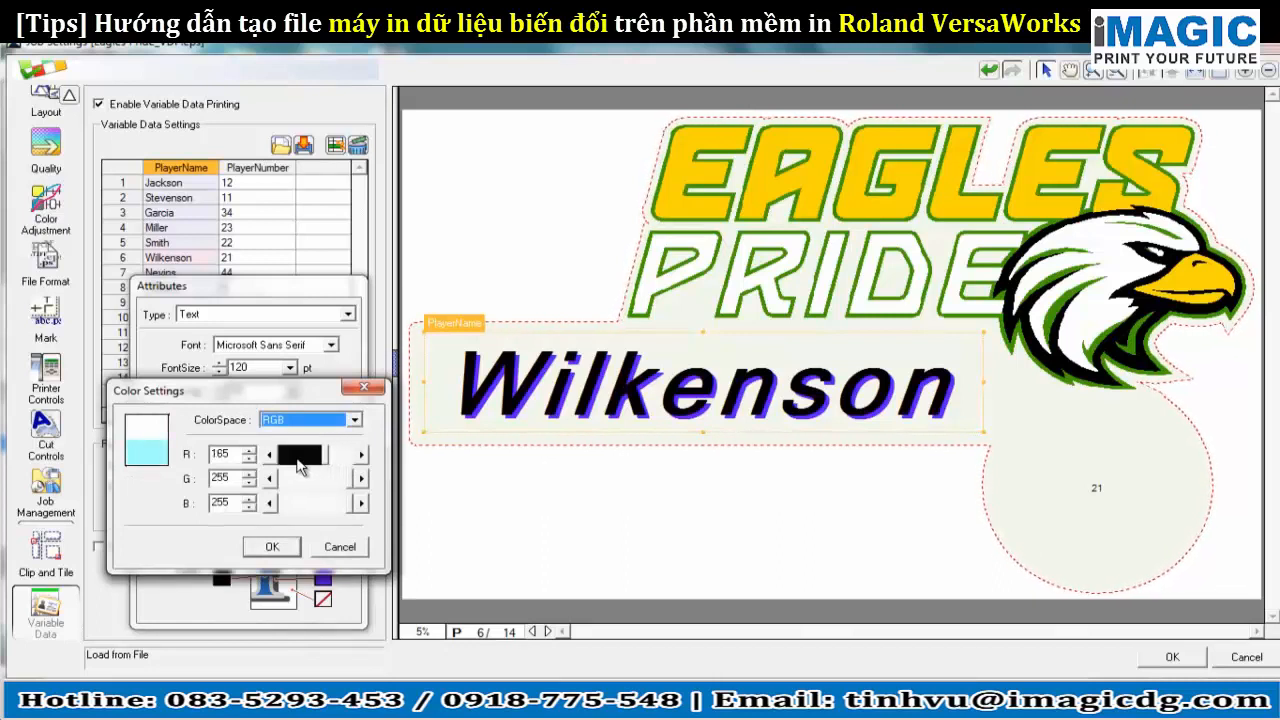
pyautogui.click(272, 546)
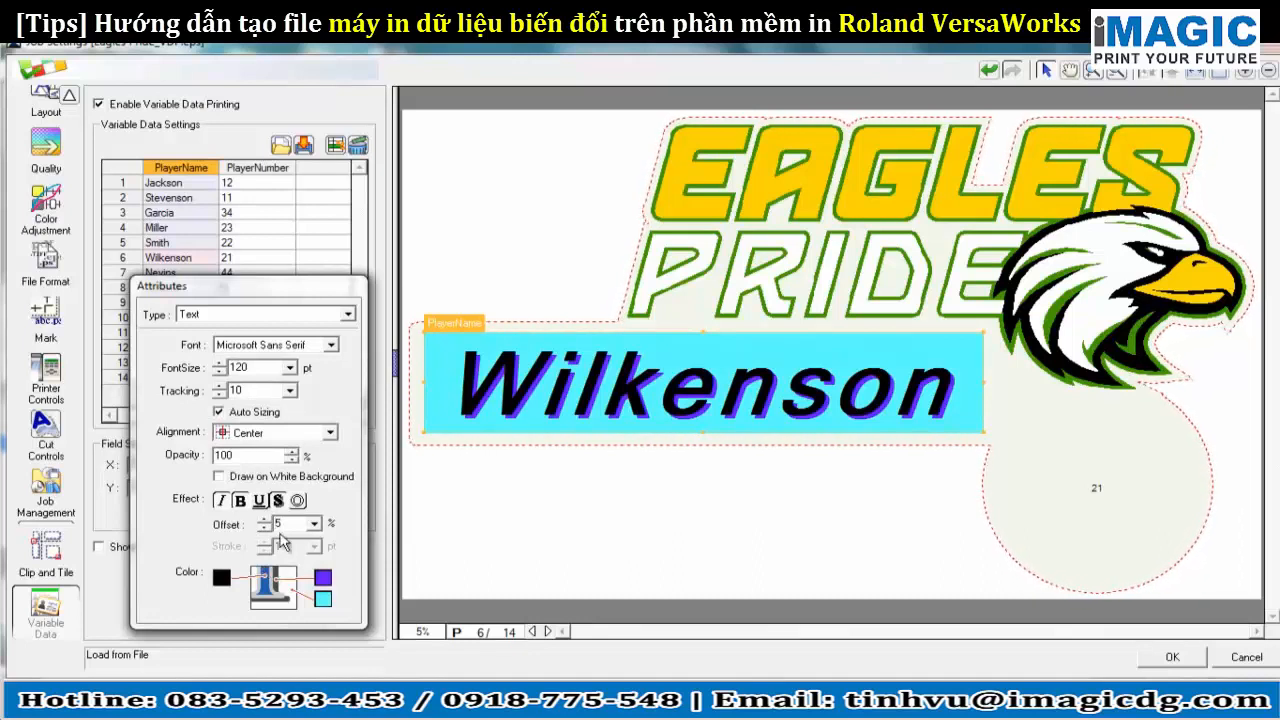
# Step: Set the PlayerName background colour back to Transparent
pyautogui.click(323, 600)
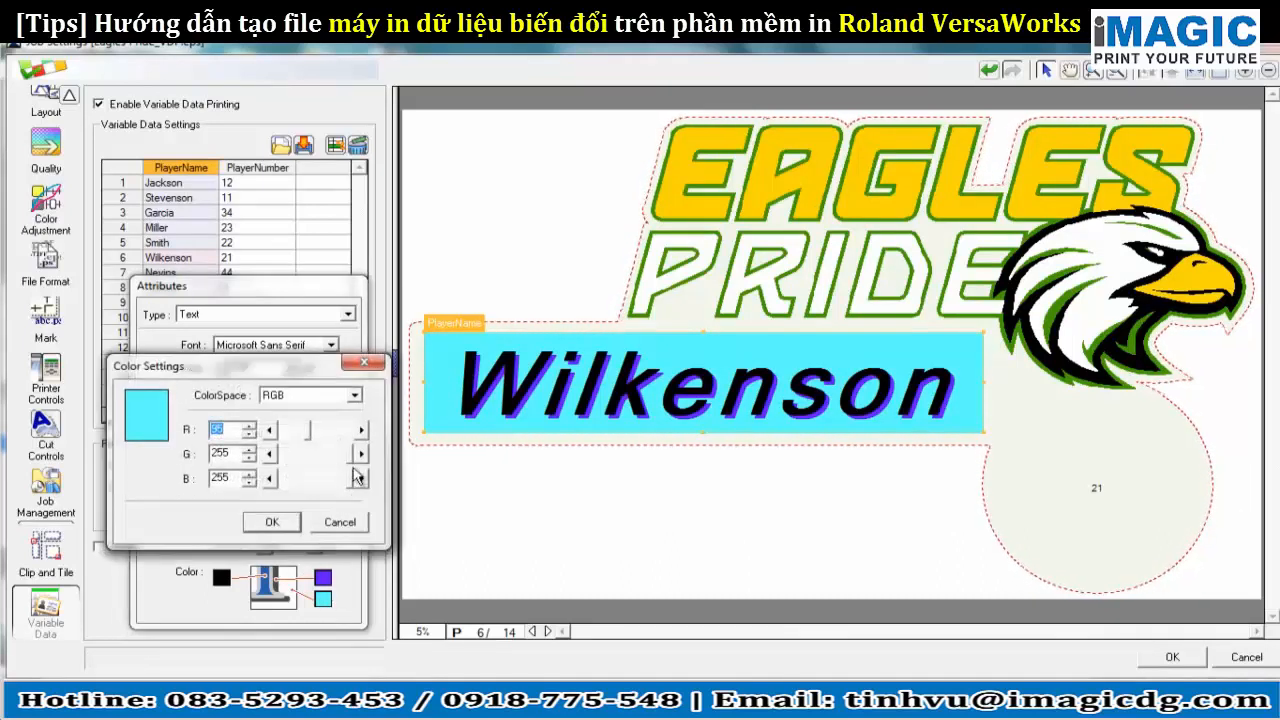
pyautogui.click(355, 400)
pyautogui.click(343, 440)
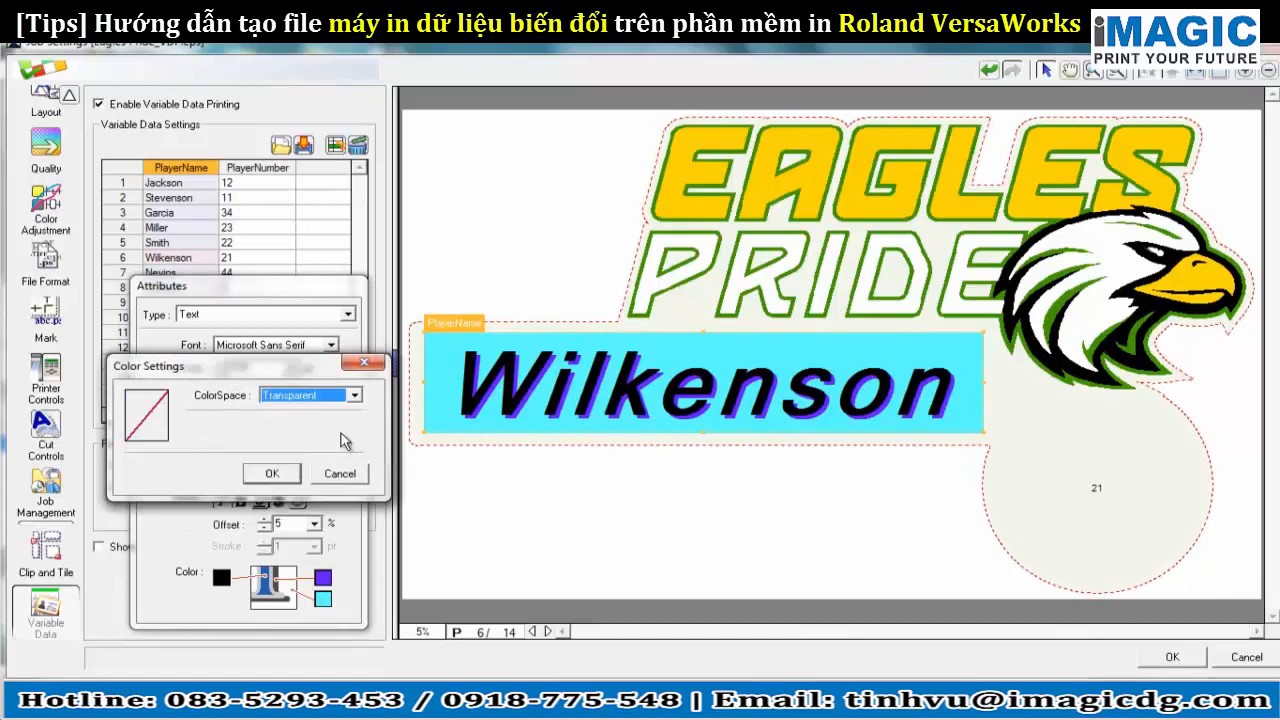
pyautogui.click(278, 476)
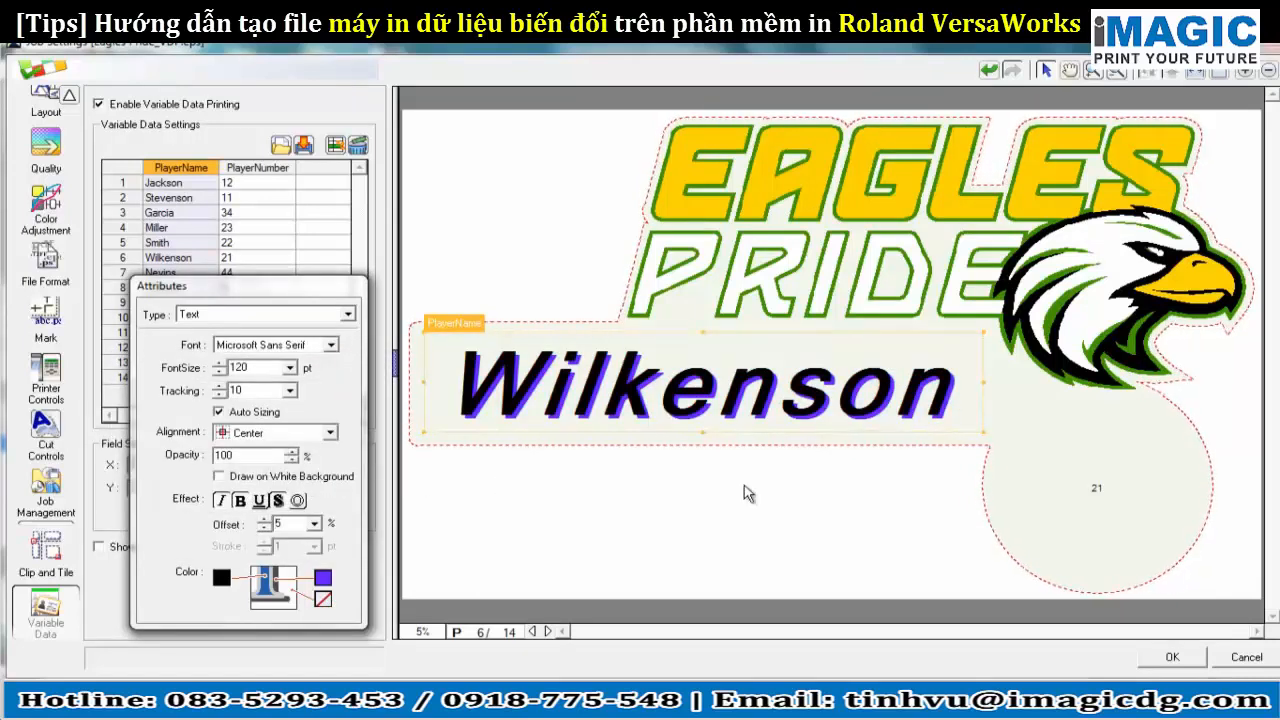
# Step: Format the whole PlayerNumber column in bold Arial with font size 100 pt
pyautogui.click(268, 168)
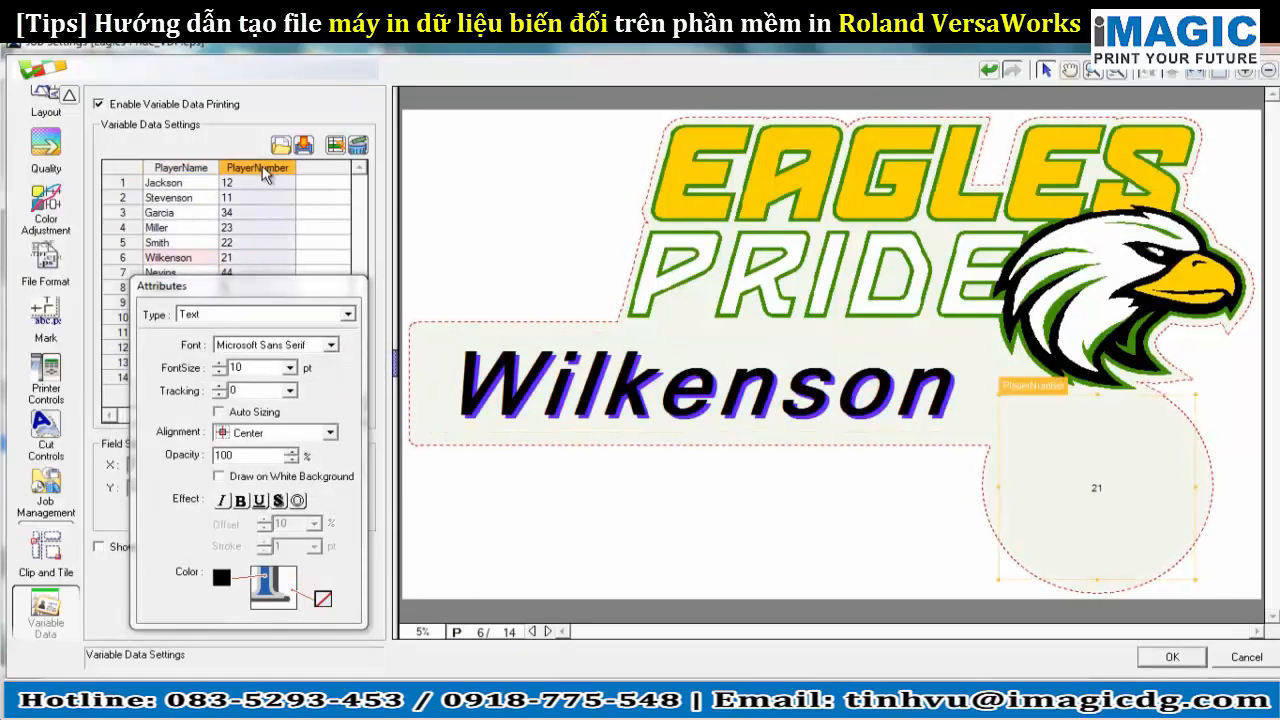
pyautogui.doubleClick(250, 373)
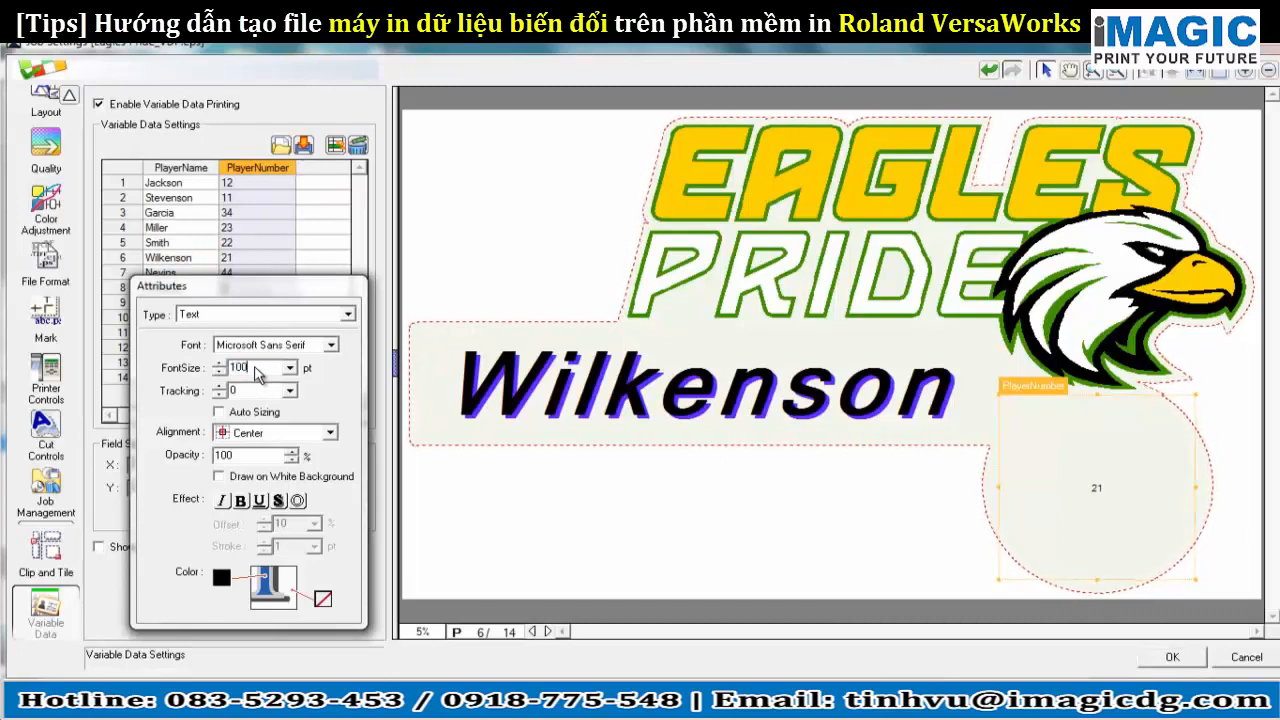
pyautogui.click(331, 345)
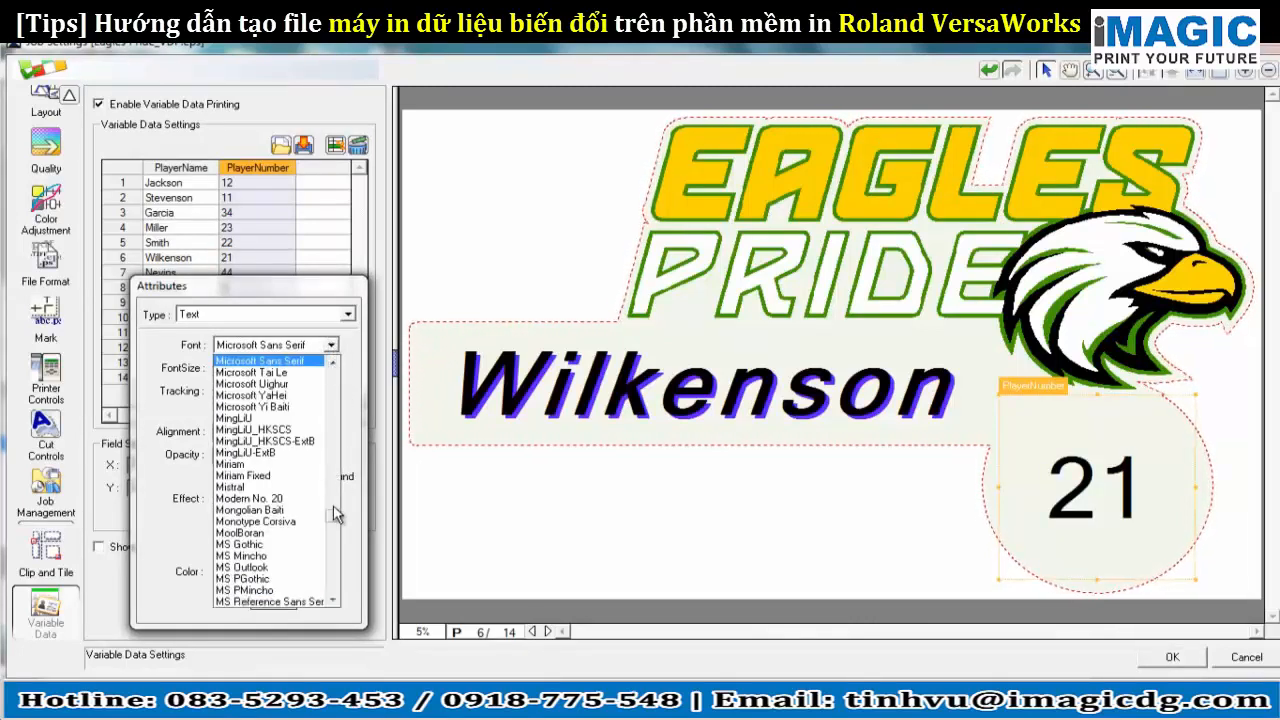
pyautogui.moveTo(340, 515); pyautogui.dragTo(342, 400)
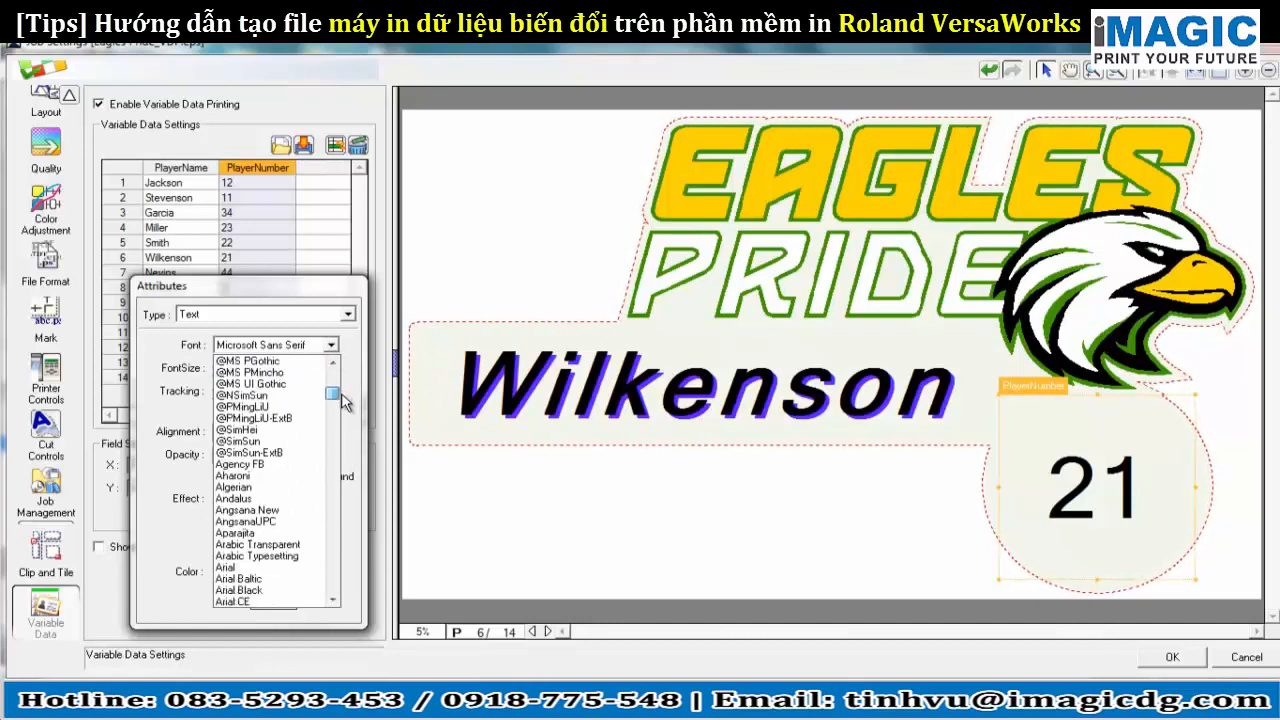
pyautogui.click(253, 568)
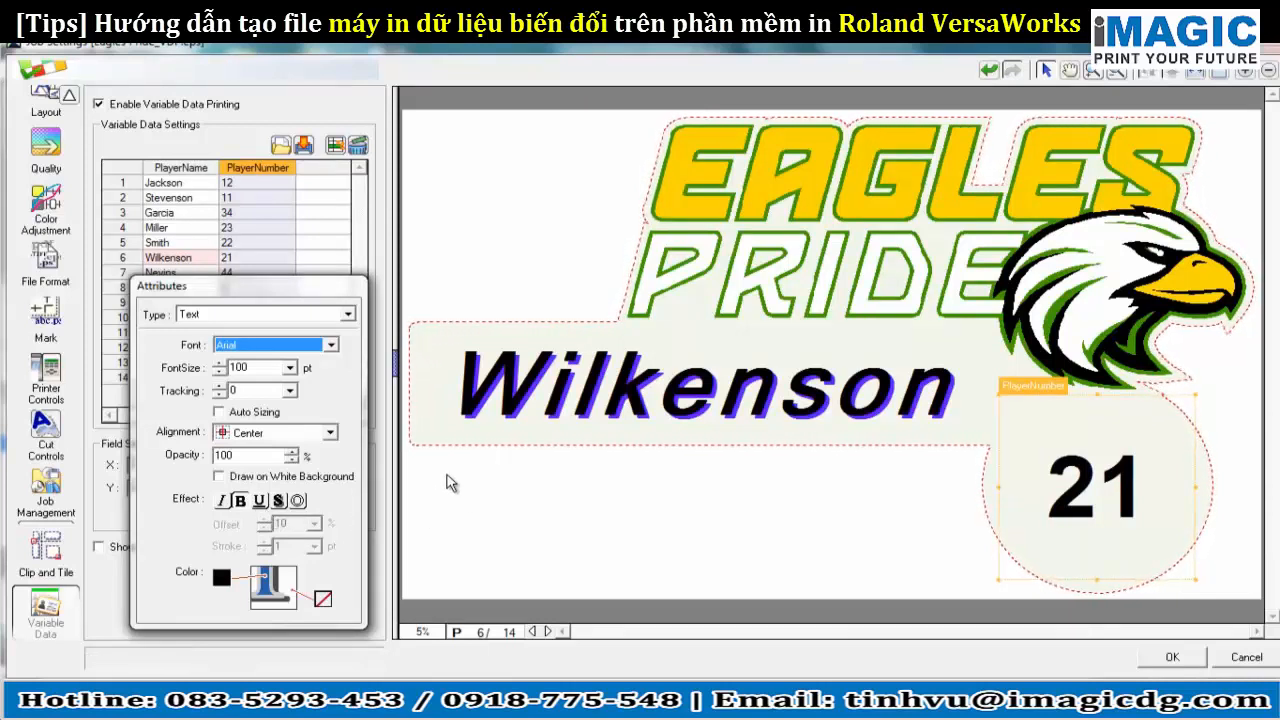
# Step: Move the Attributes window off the data table, review the tiled page layout, and accept the job settings
pyautogui.moveTo(294, 290); pyautogui.dragTo(904, 220)
pyautogui.click(72, 97)
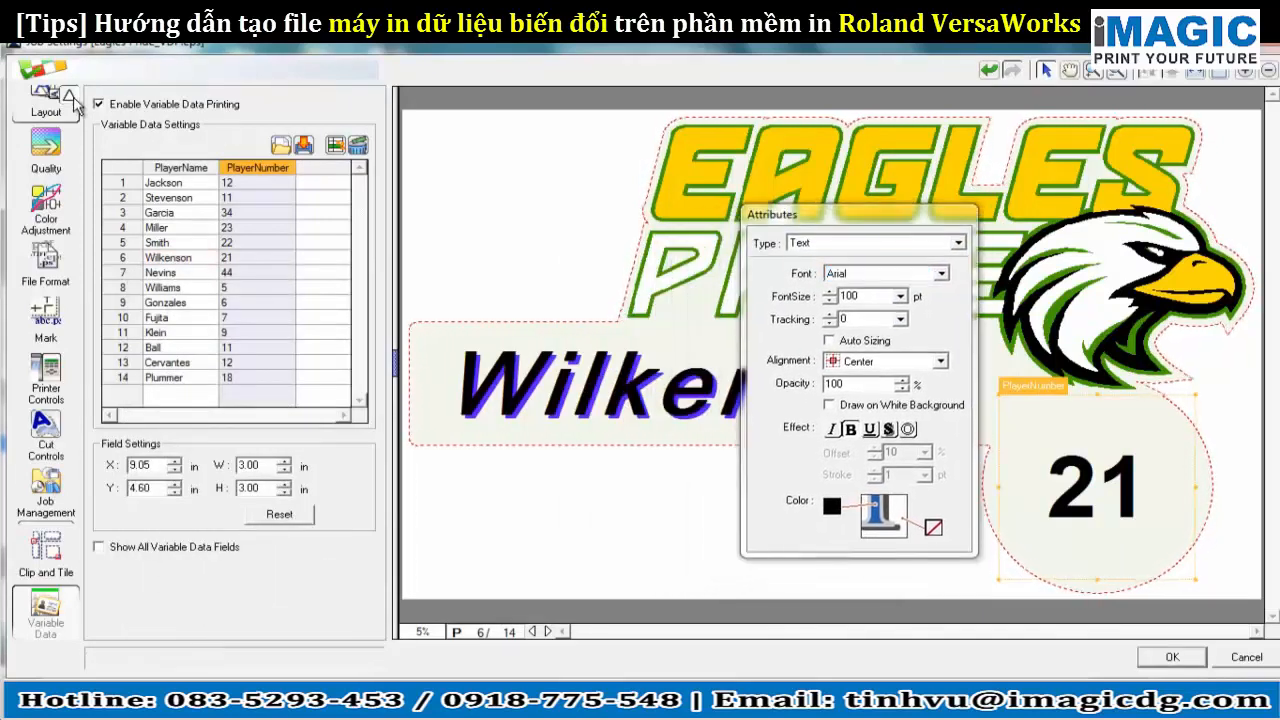
pyautogui.click(74, 104)
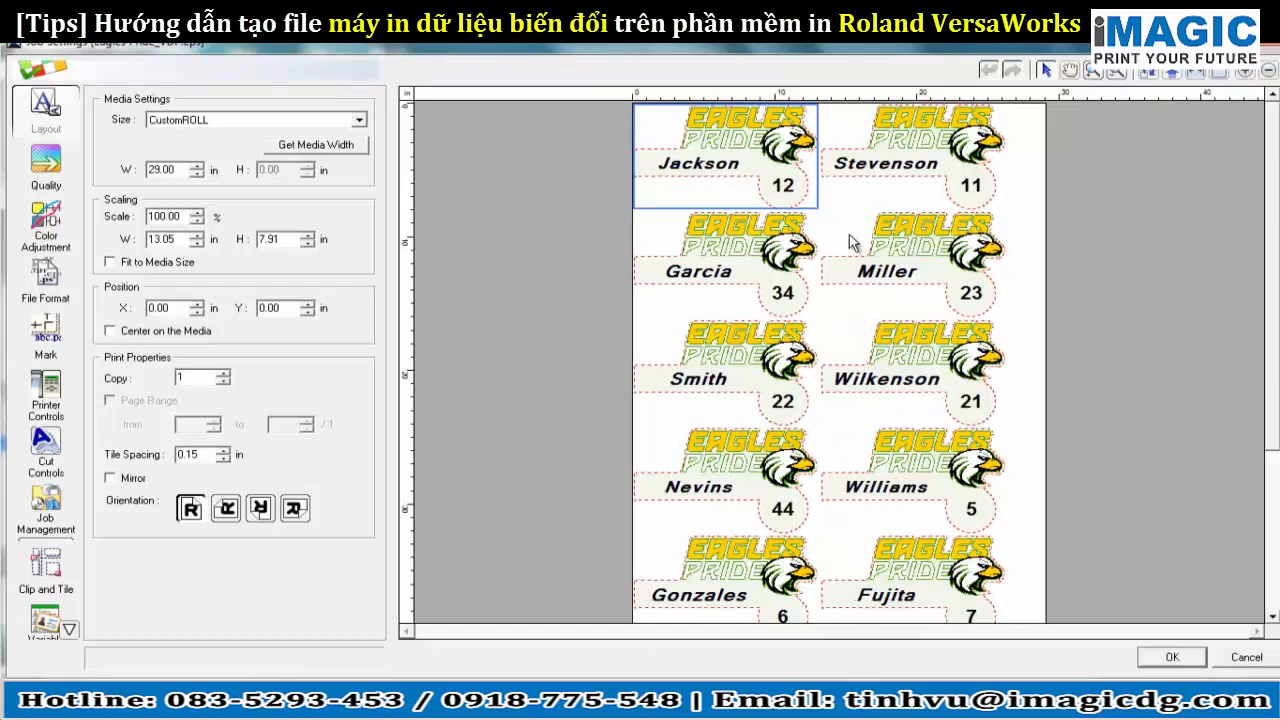
pyautogui.click(1170, 657)
# Step: Add the IW property Tag file from the Desktop as a job in Queue A
pyautogui.click(26, 72)
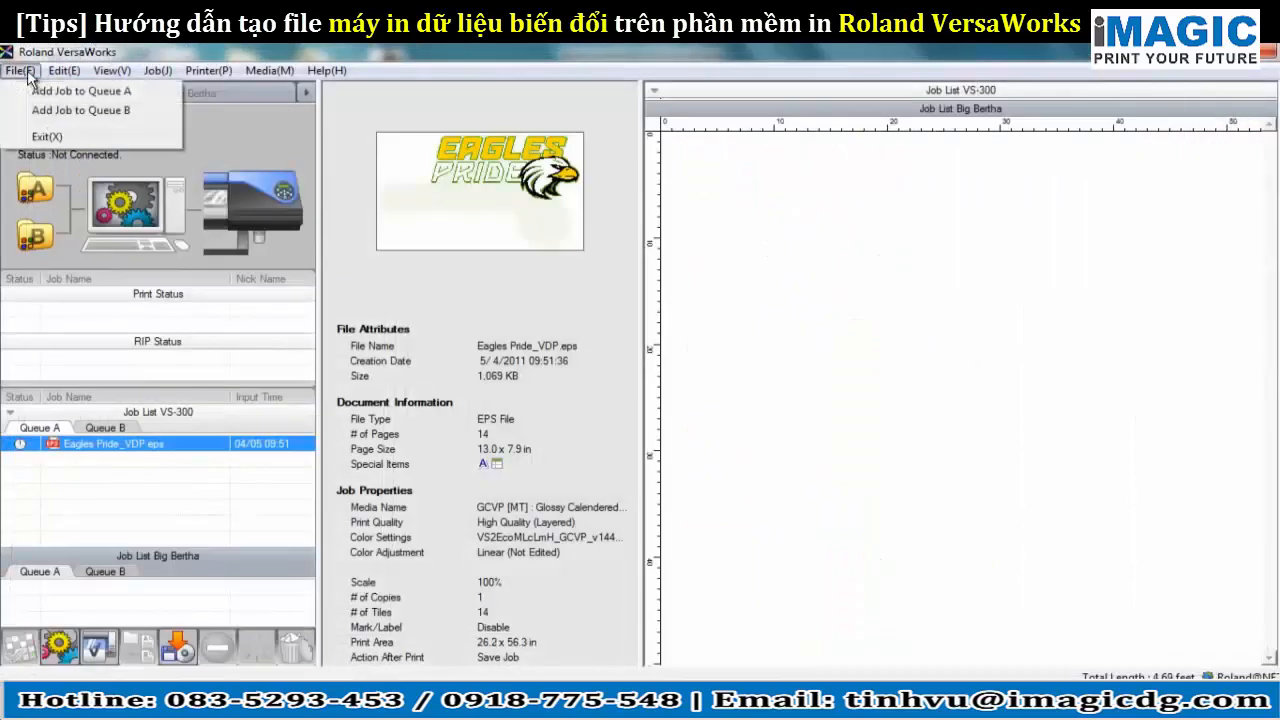
pyautogui.click(48, 94)
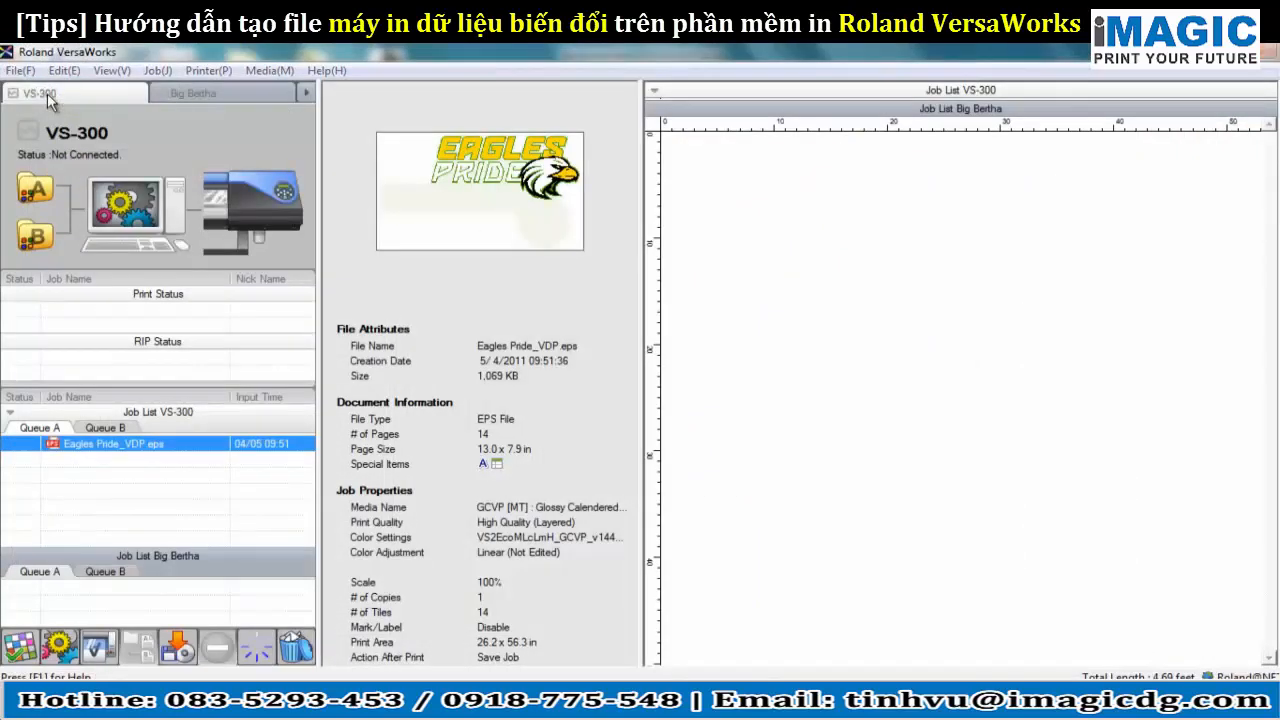
pyautogui.moveTo(621, 253); pyautogui.dragTo(600, 361)
pyautogui.click(385, 358)
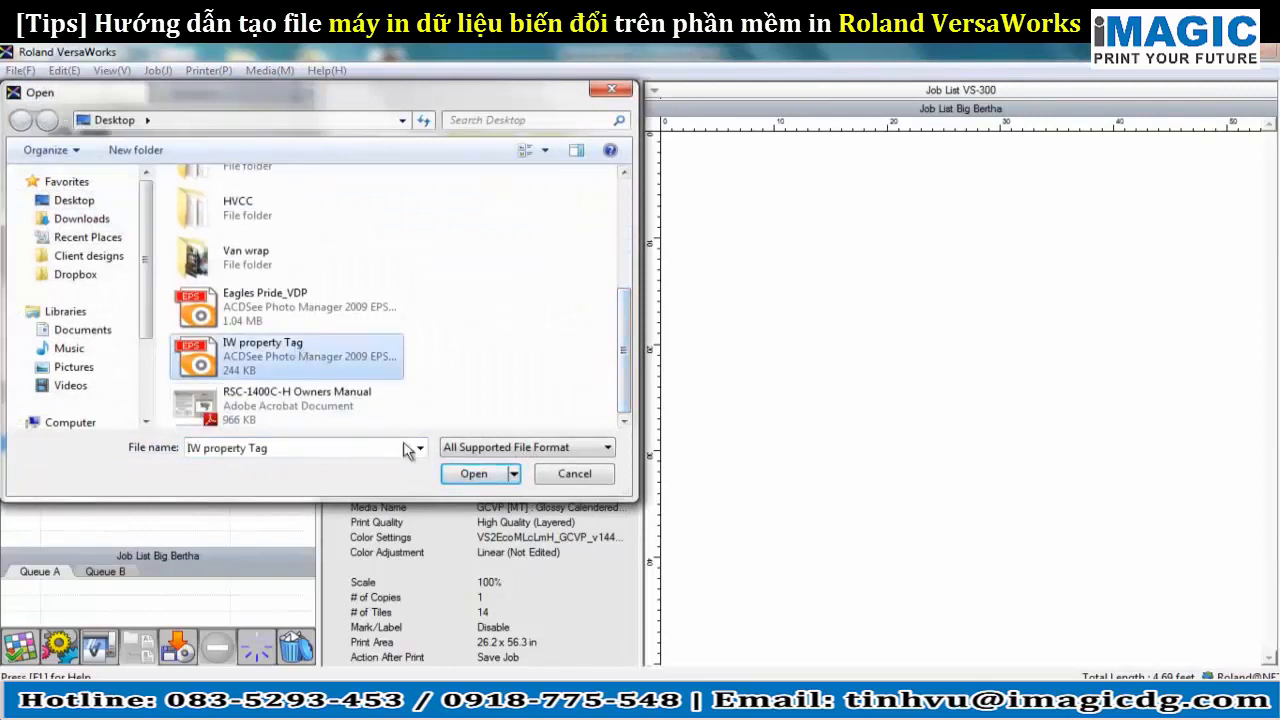
pyautogui.click(465, 483)
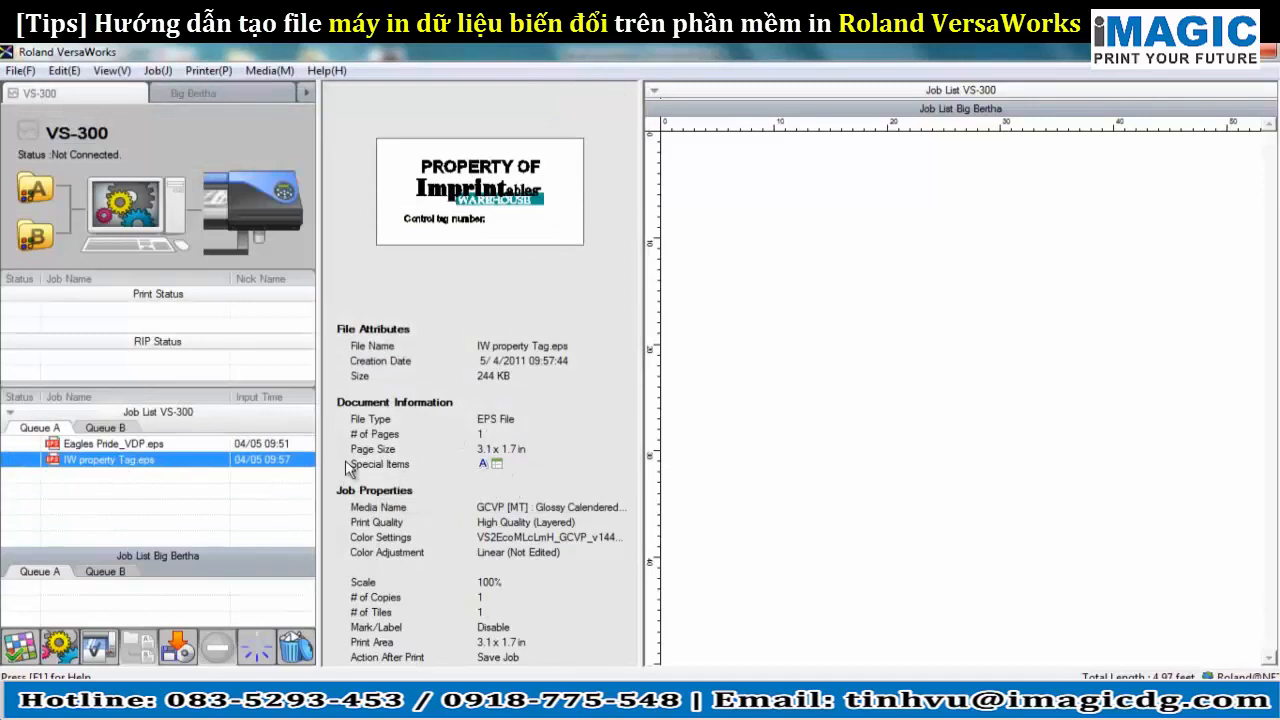
# Step: Enable variable data printing for the IW property Tag job and load the Serial numbers CSV file
pyautogui.doubleClick(198, 456)
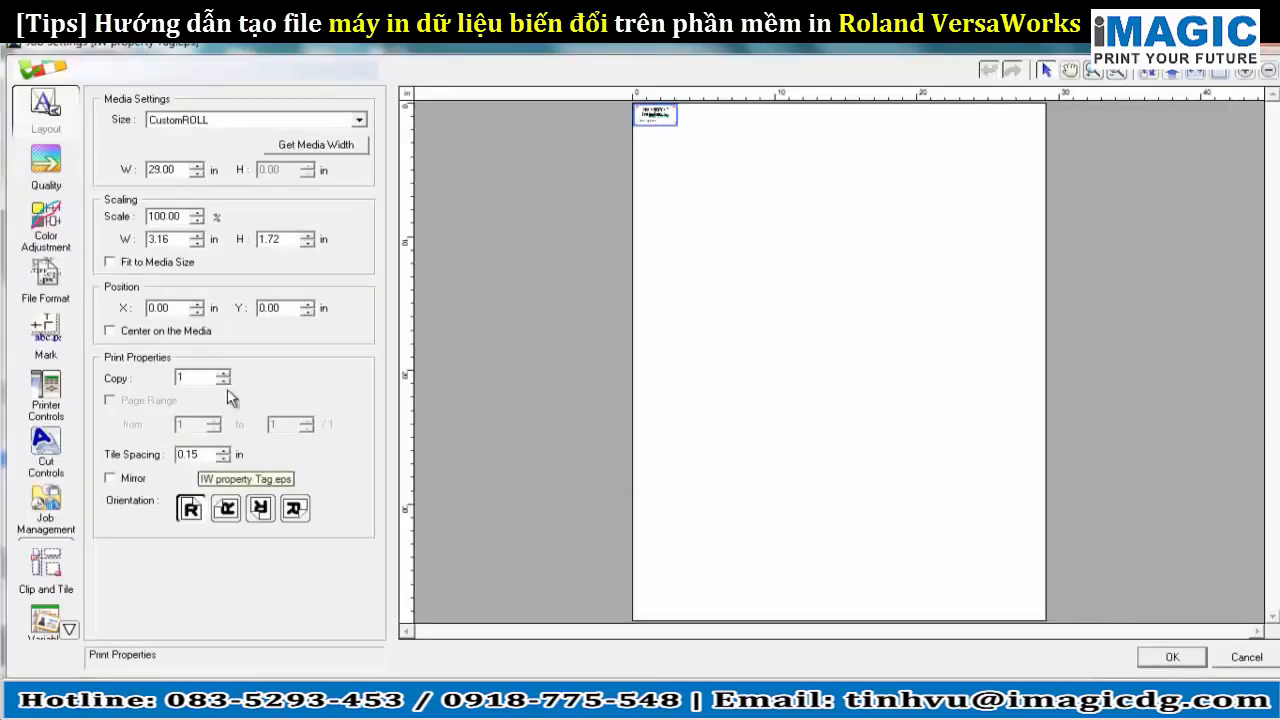
pyautogui.click(68, 632)
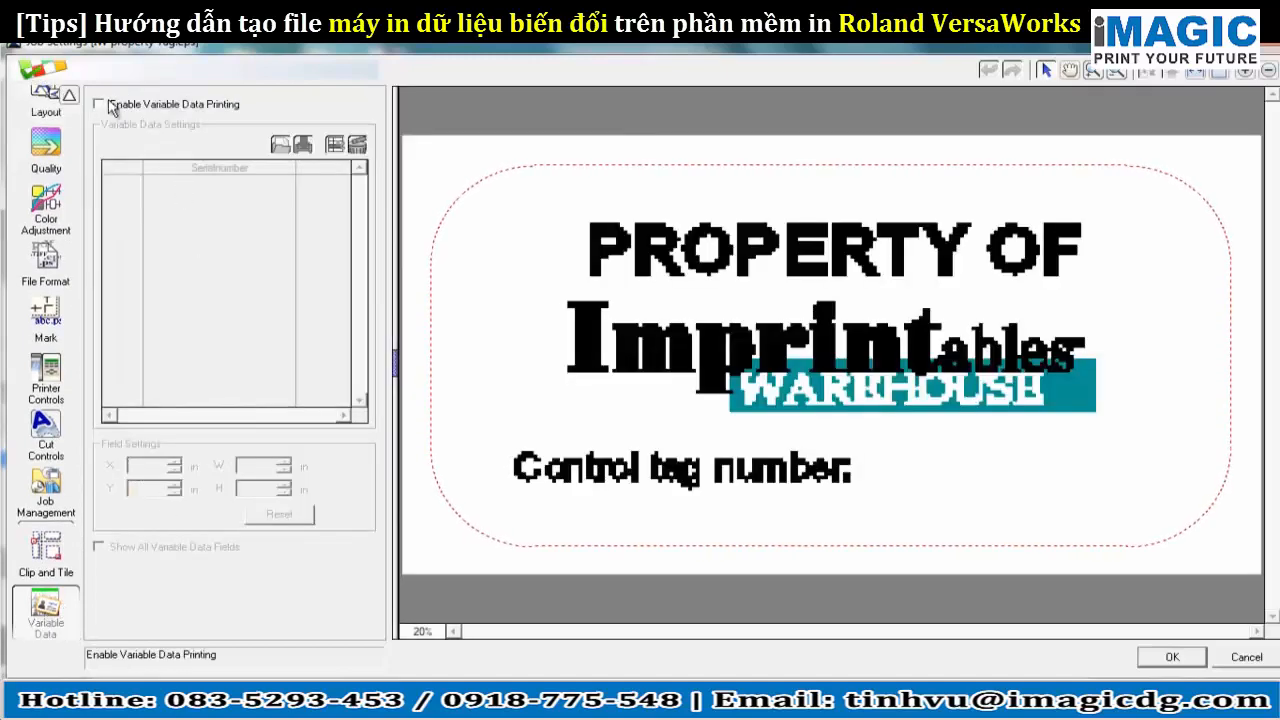
pyautogui.click(112, 106)
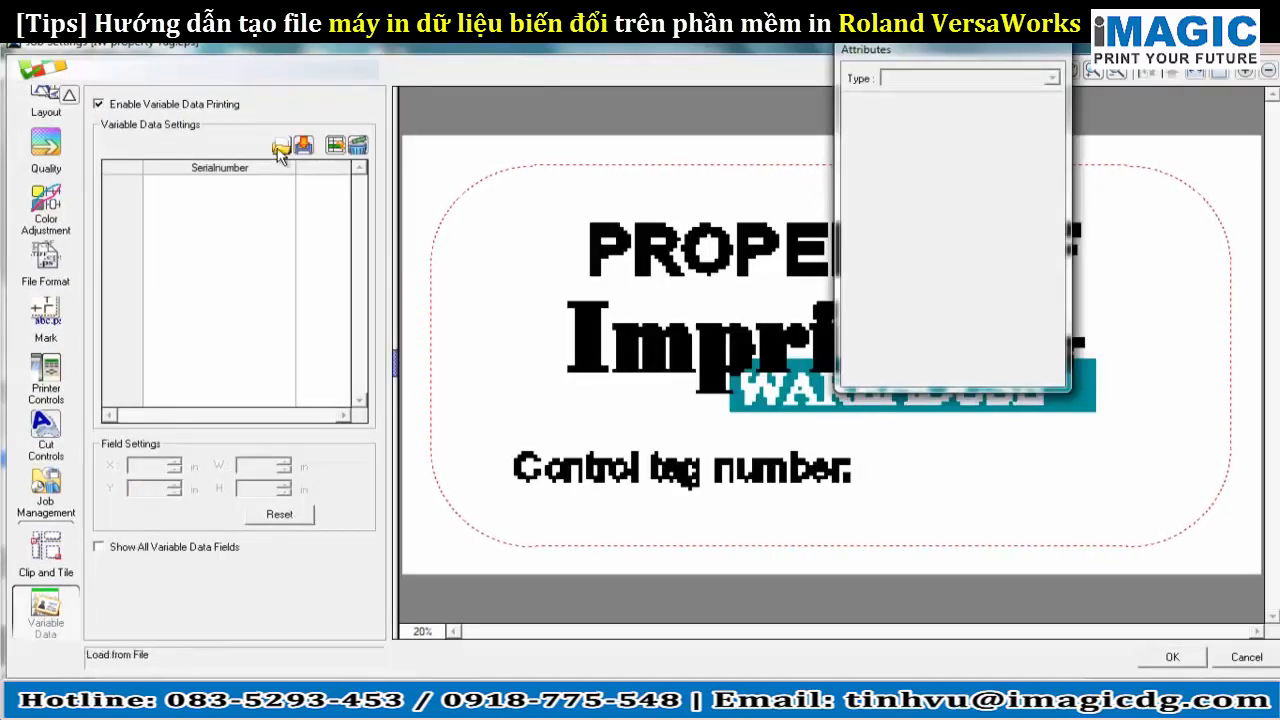
pyautogui.click(281, 148)
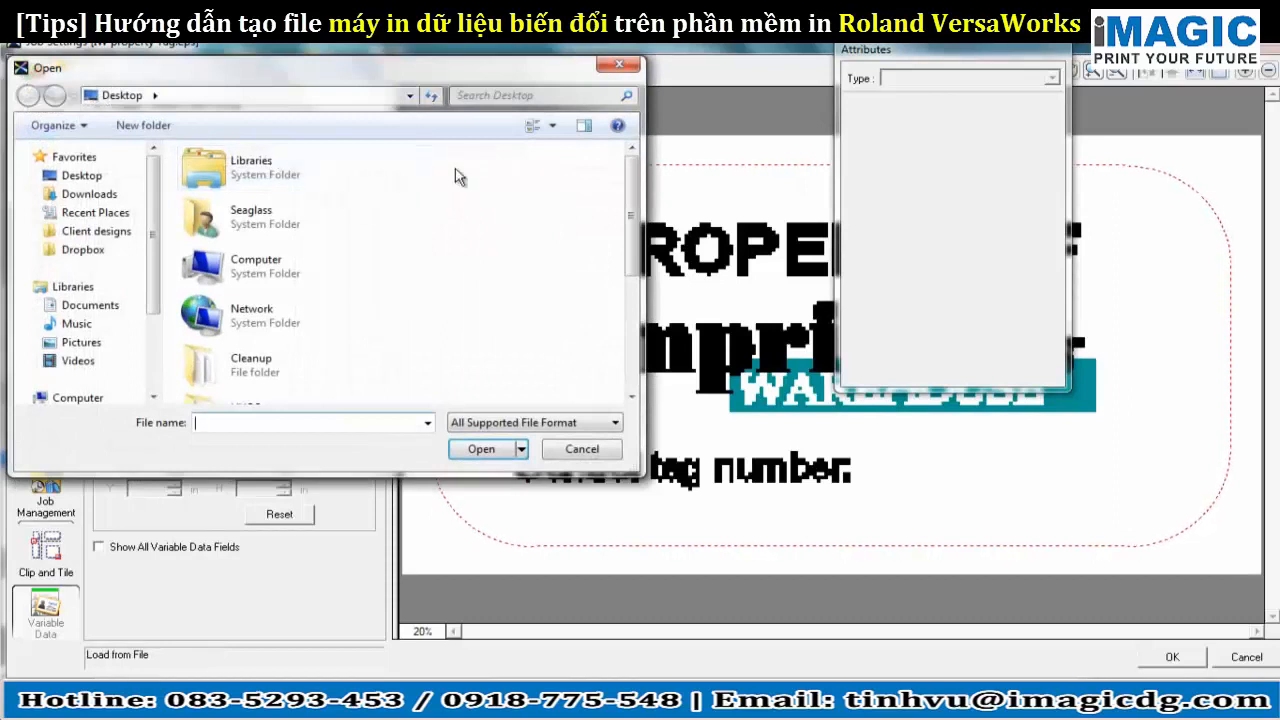
pyautogui.scroll(-5, 617, 230)
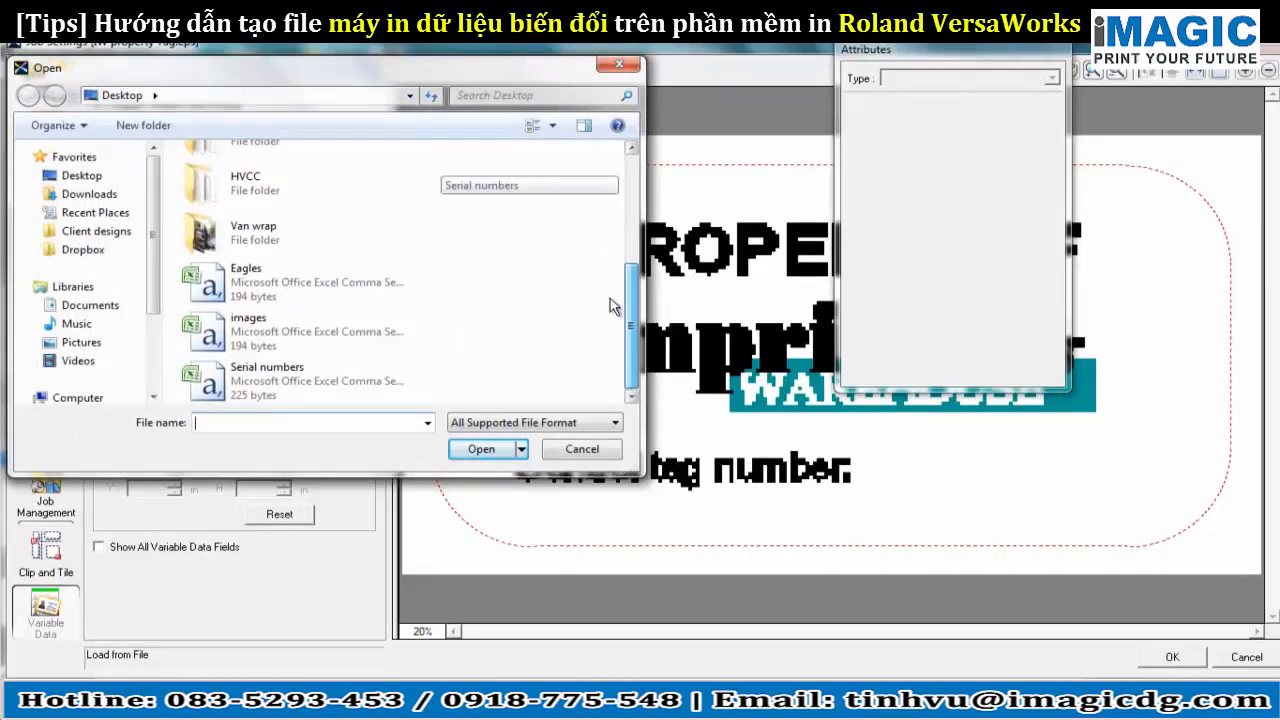
pyautogui.click(268, 390)
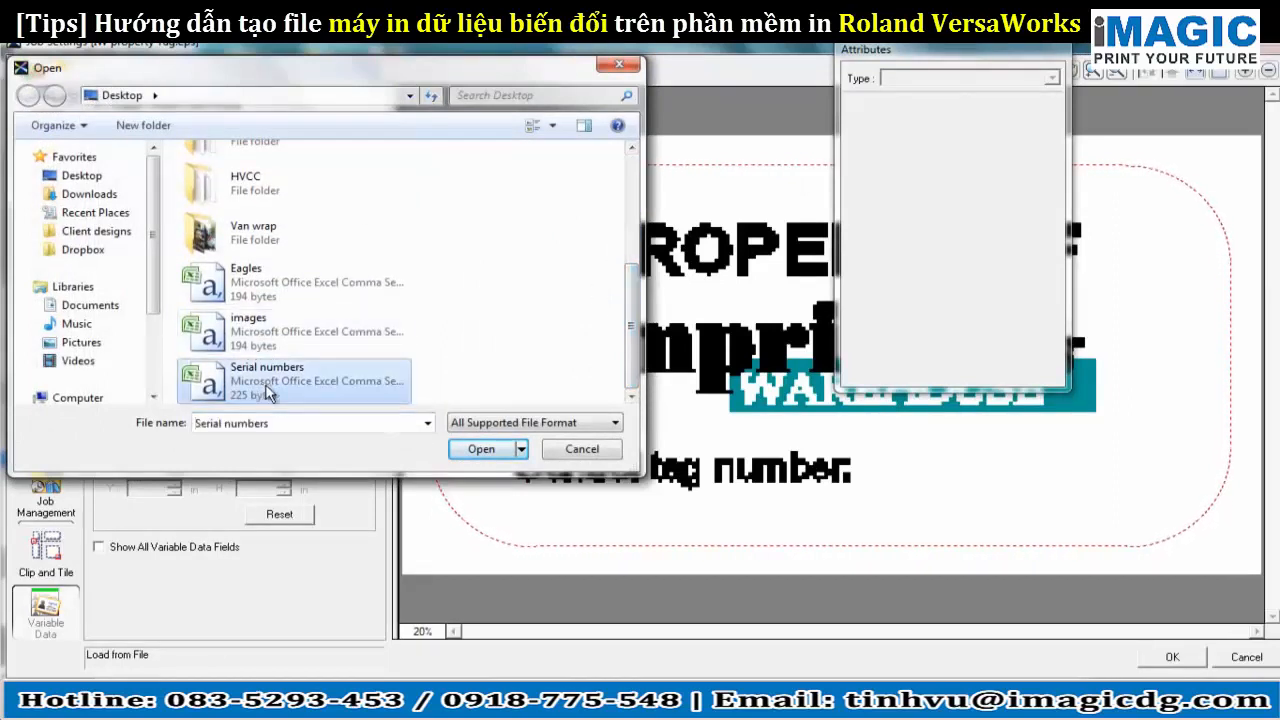
pyautogui.click(474, 450)
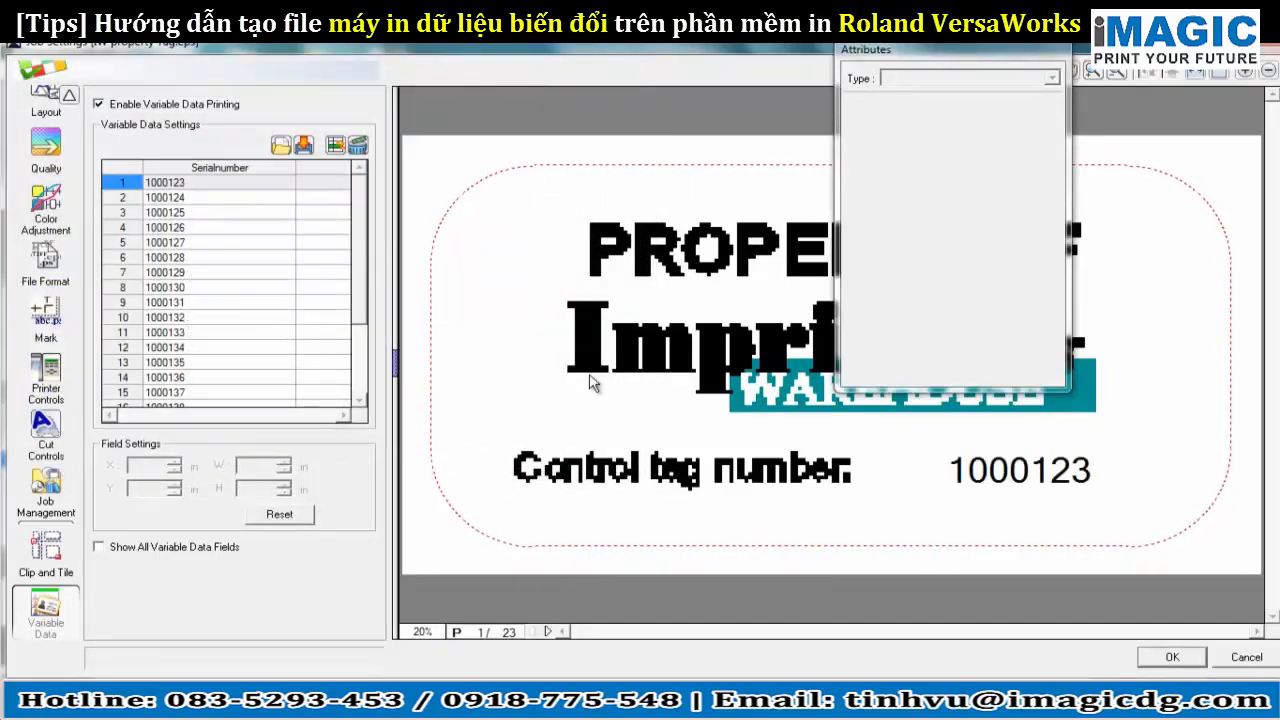
# Step: Set the alignment of the whole Serialnumber column to Left
pyautogui.click(216, 167)
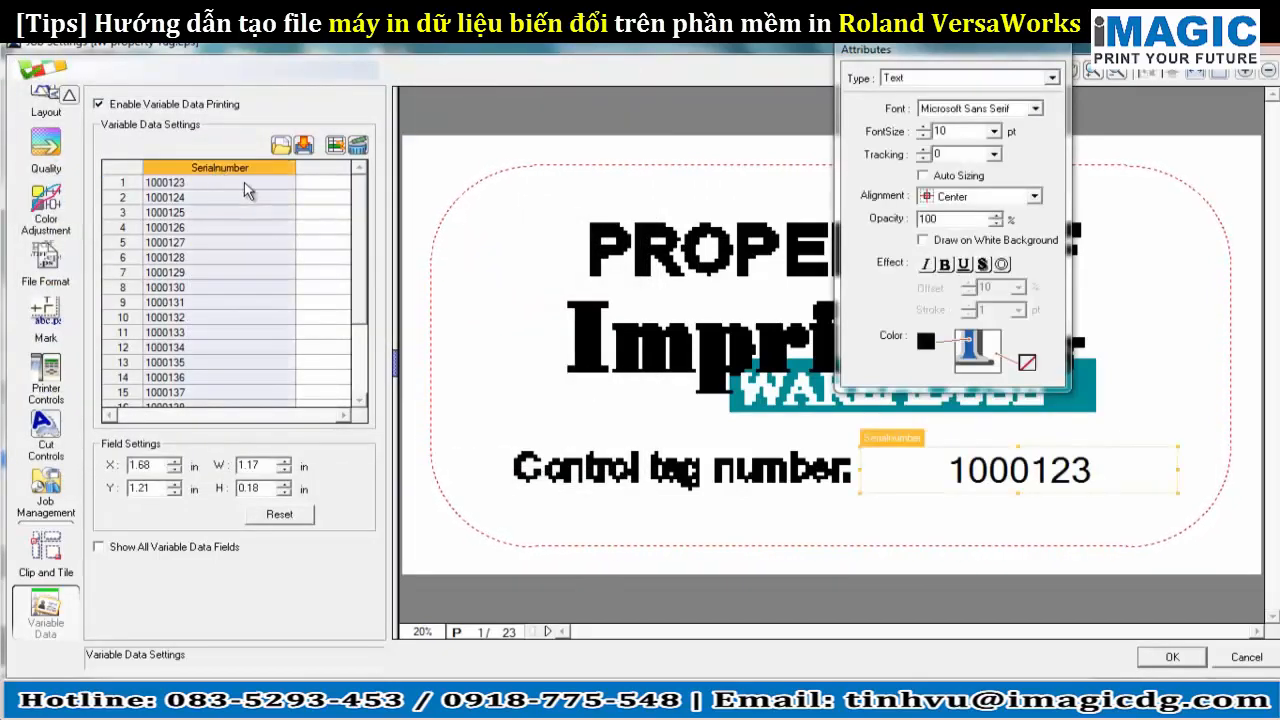
pyautogui.click(1034, 200)
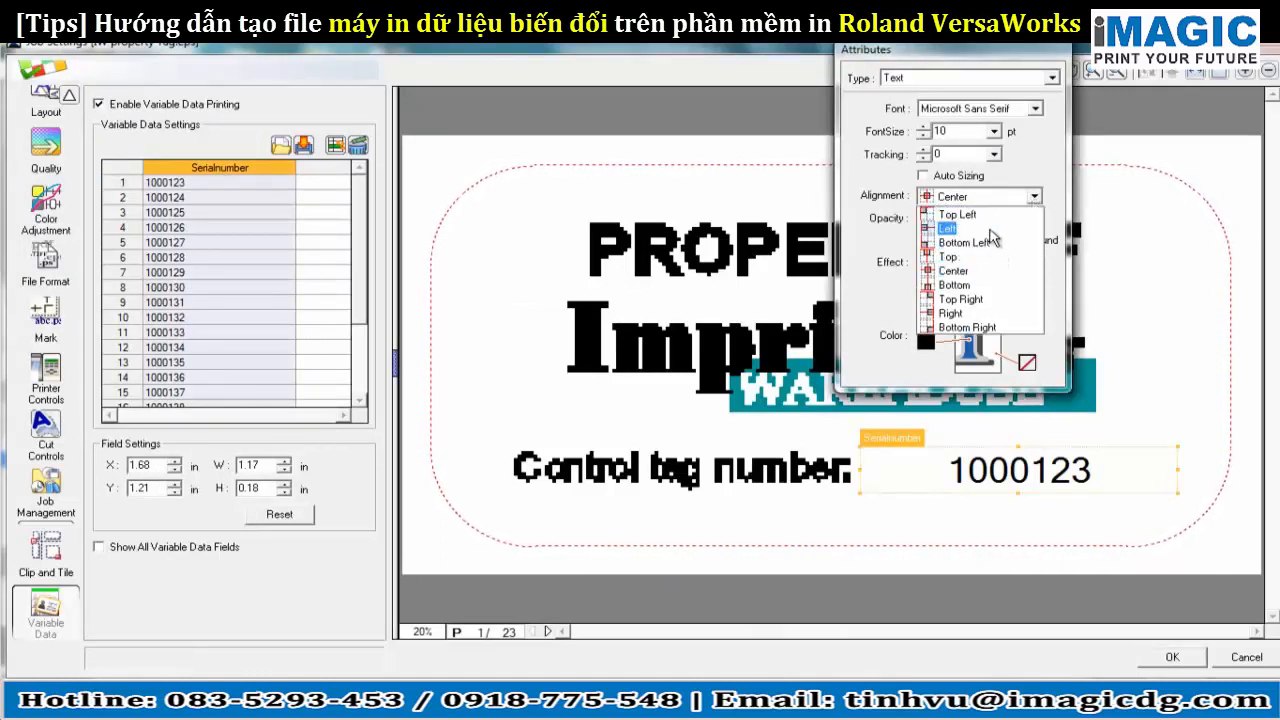
pyautogui.click(993, 229)
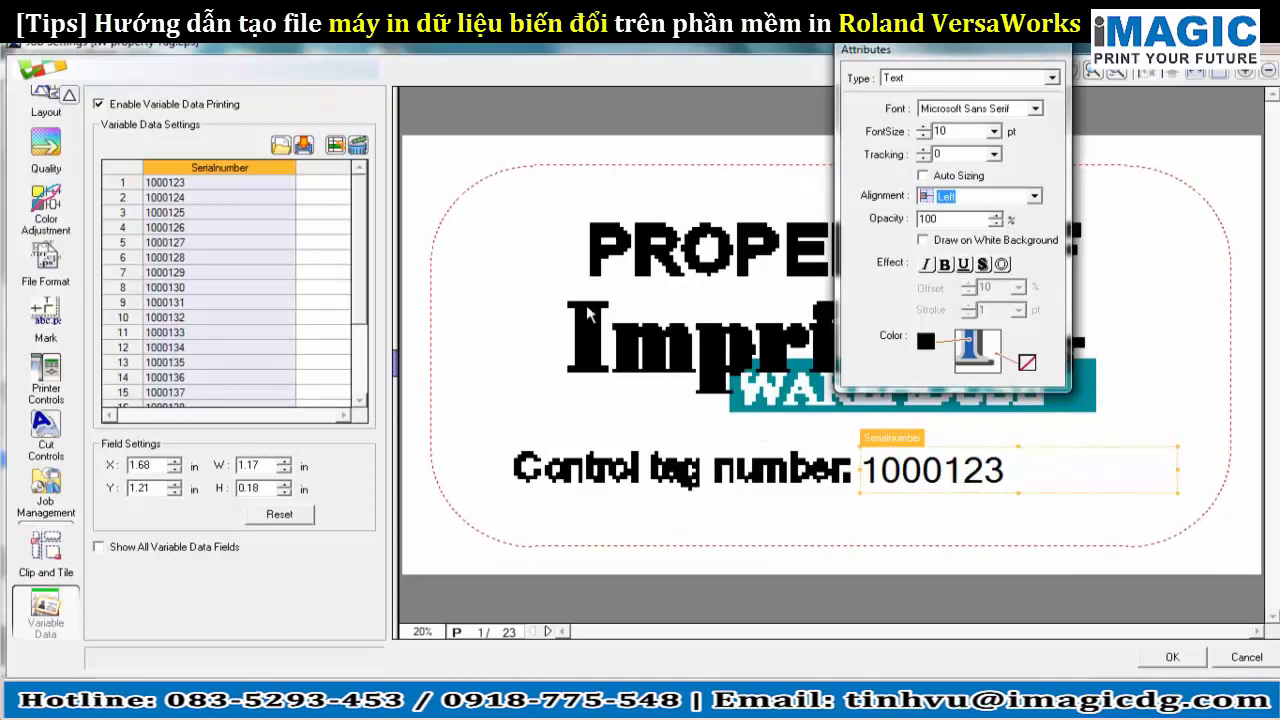
# Step: Examine the control tag numbers on the tiled property tags in the page layout up close
pyautogui.click(38, 110)
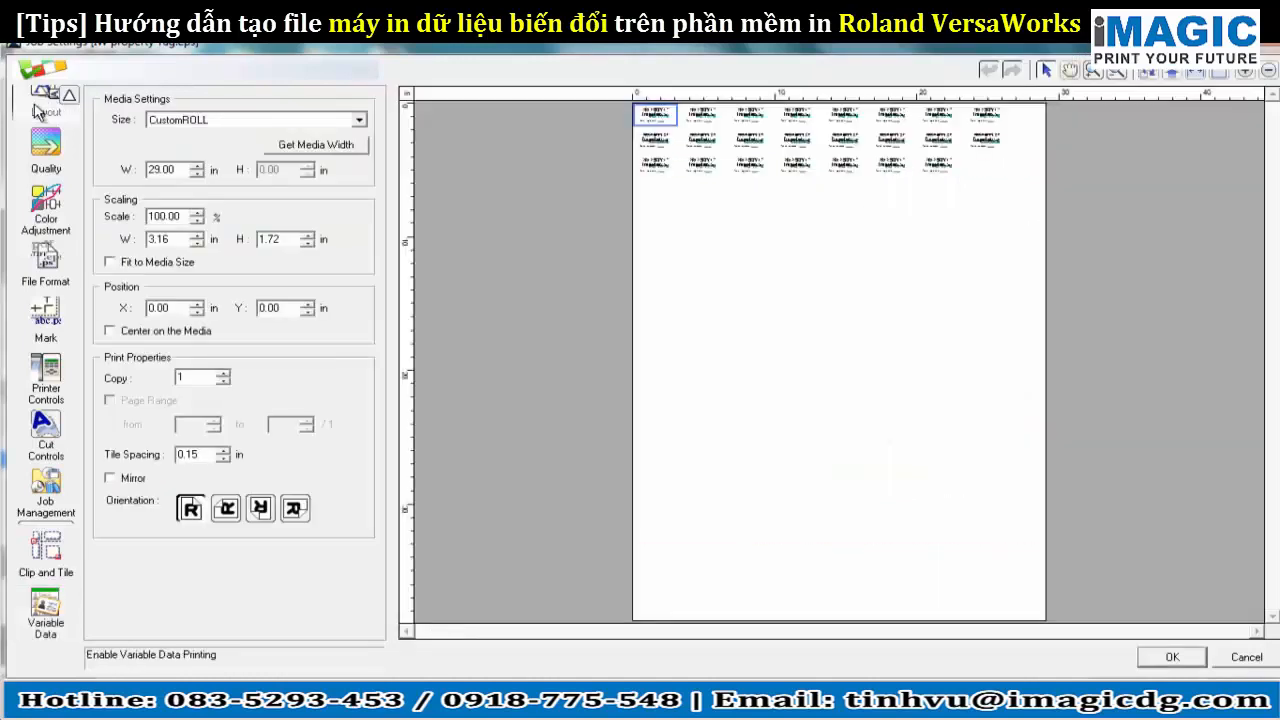
pyautogui.click(1092, 74)
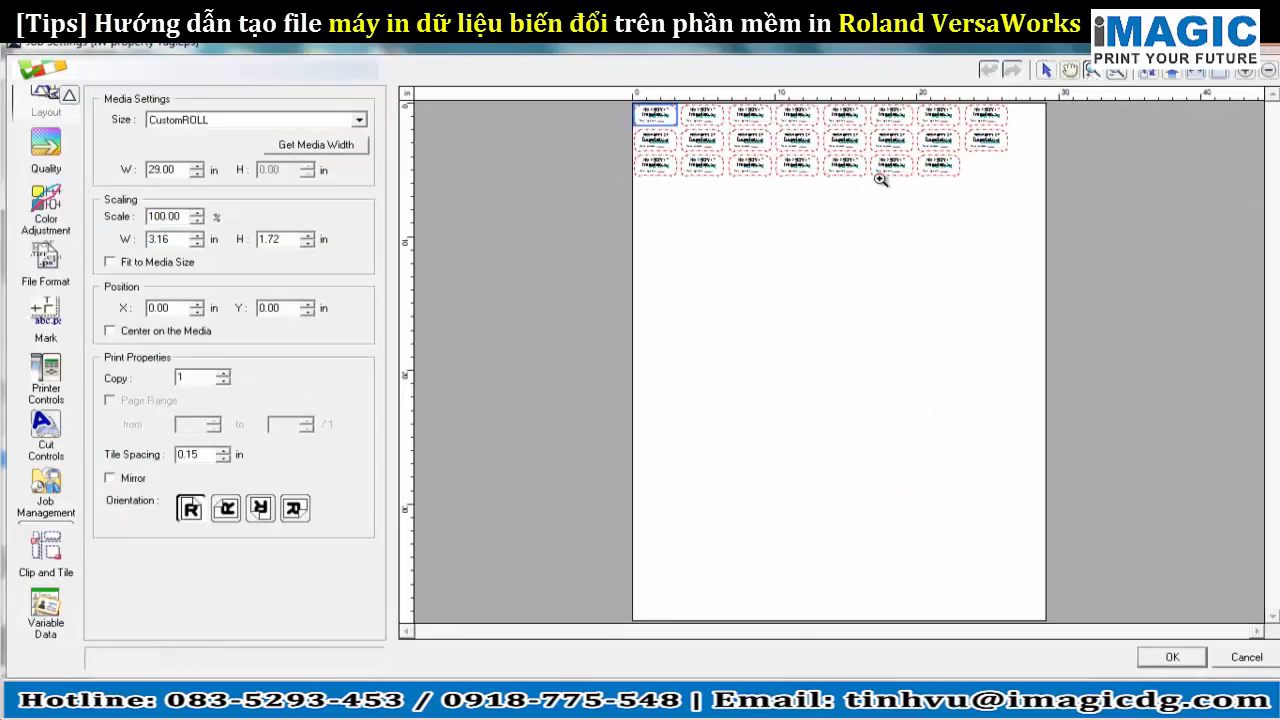
pyautogui.moveTo(870, 182); pyautogui.dragTo(740, 145)
pyautogui.moveTo(679, 115); pyautogui.dragTo(677, 112)
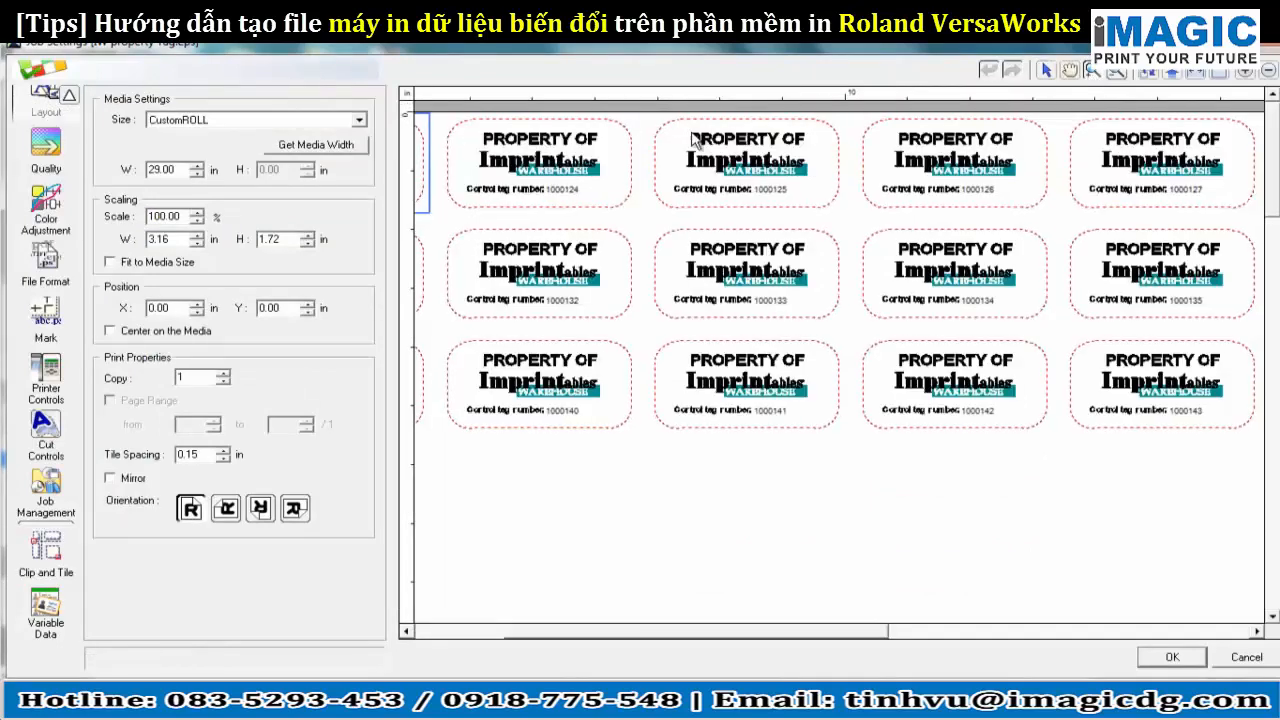